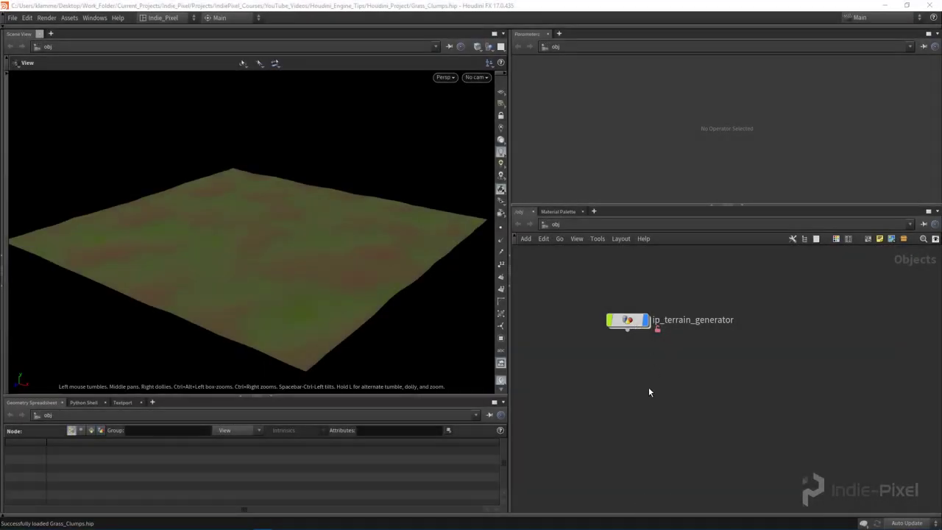
left_click_drag(752, 205, 751, 188)
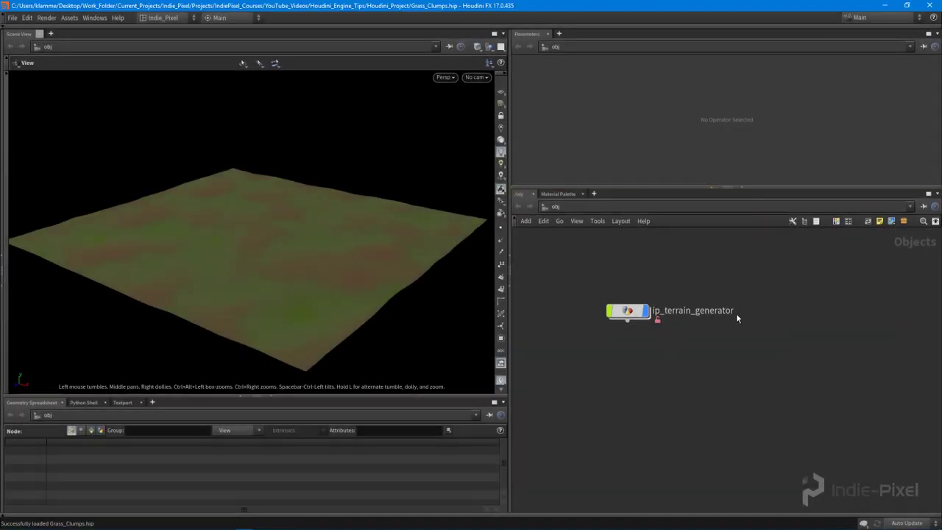
middle_click_drag(664, 342, 647, 343)
left_click_drag(312, 266, 293, 286)
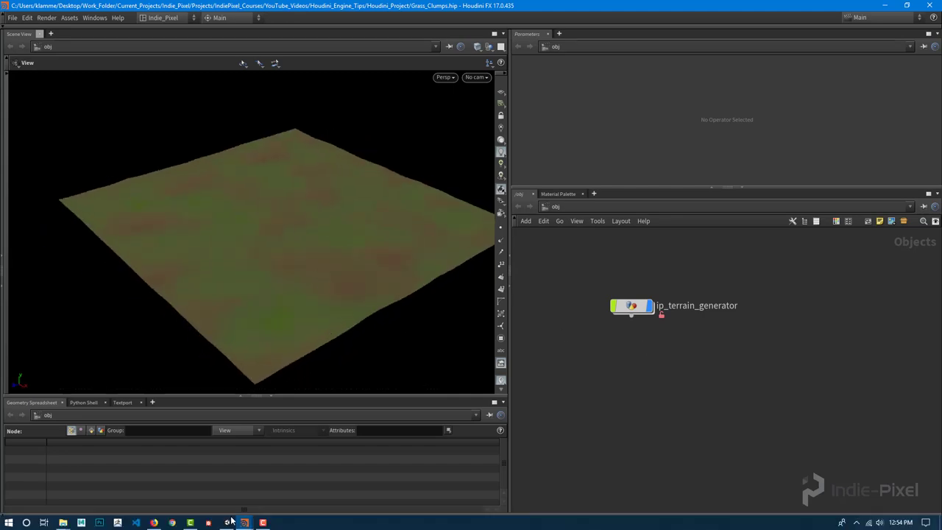
Step: Switch to Unity, try placing the grass_clump_001 prefab on the terrain and remove it, and return to Houdini
left_click(227, 526)
left_click_drag(79, 411, 416, 210)
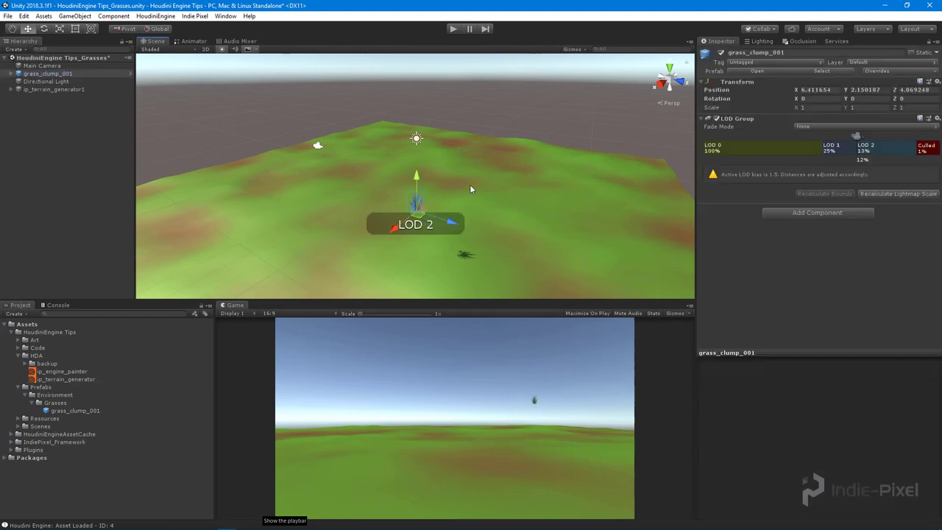
key("Delete")
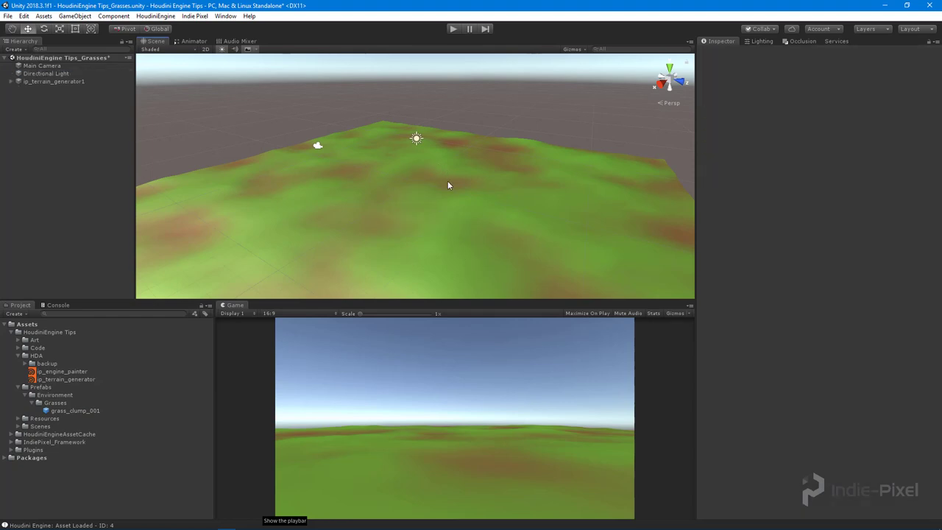
left_click_drag(135, 185, 128, 185)
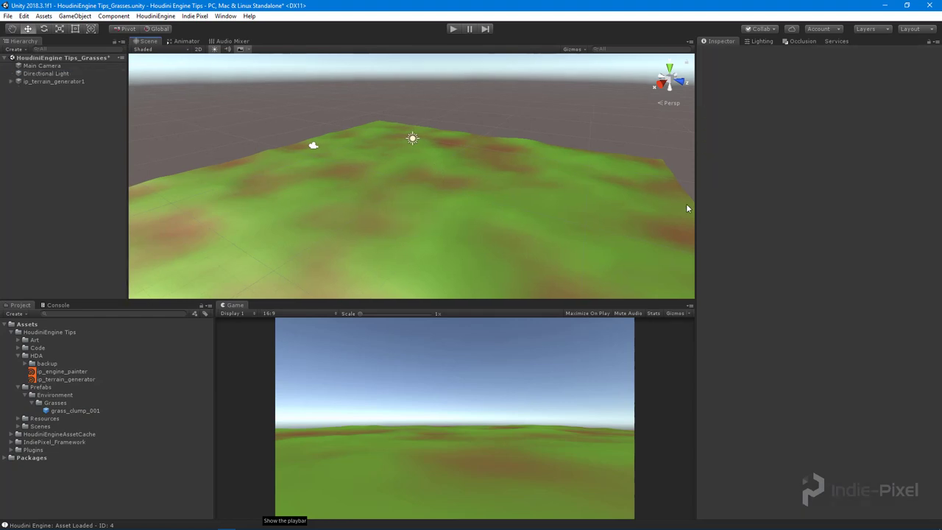
left_click_drag(656, 213, 329, 193, "alt")
right_click_drag(328, 193, 473, 190, "alt")
left_click_drag(474, 191, 438, 210, "alt")
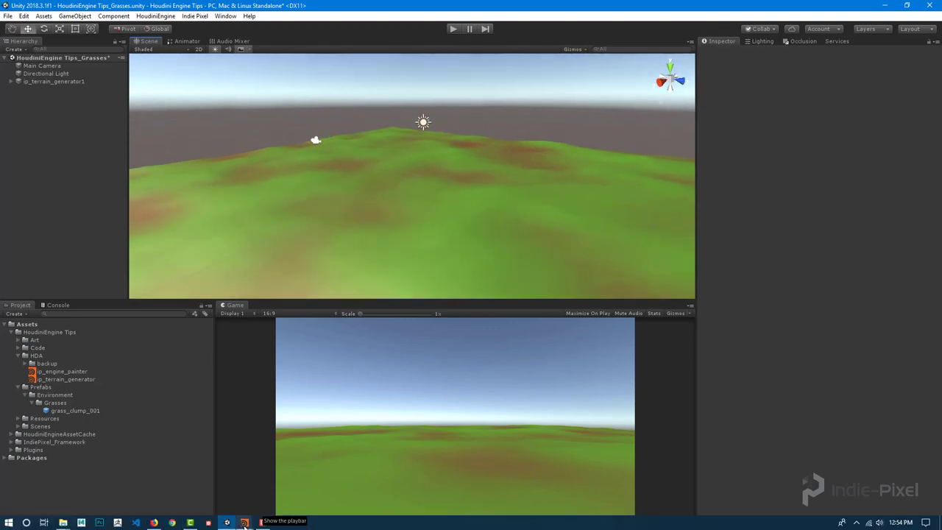
mouse_move(245, 525)
left_click(190, 480)
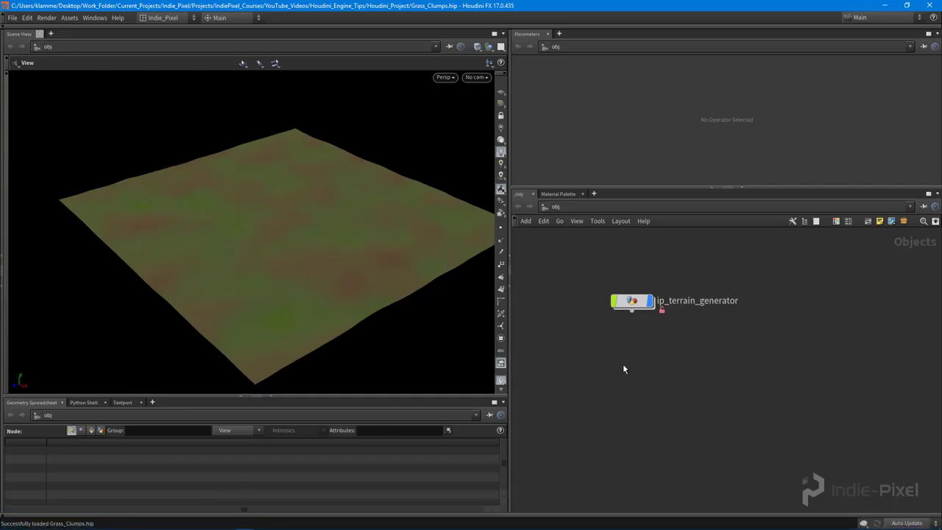
left_click_drag(572, 255, 735, 353)
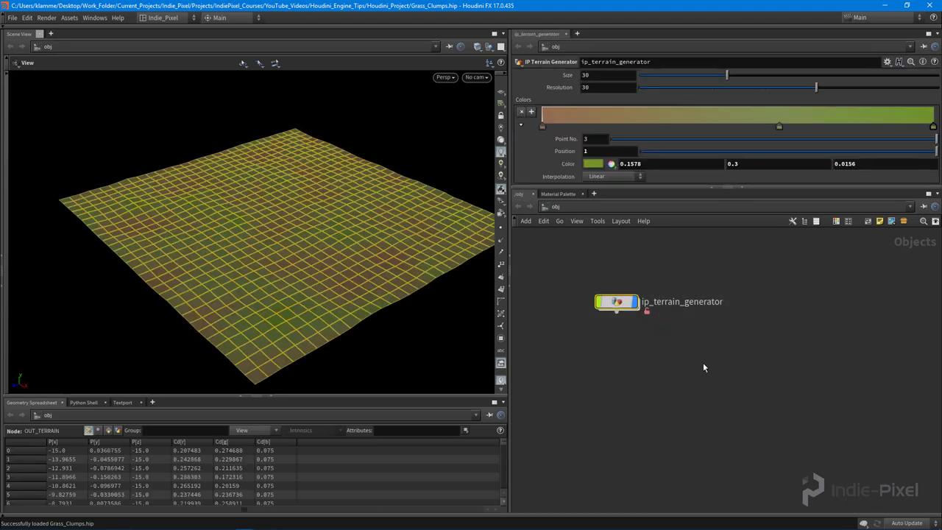
left_click_drag(219, 255, 349, 265)
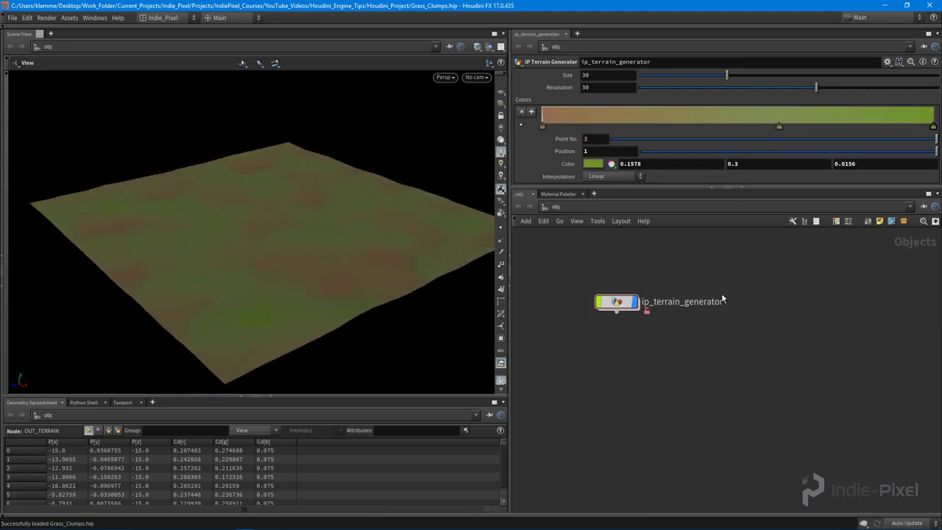
middle_click_drag(644, 386, 648, 385)
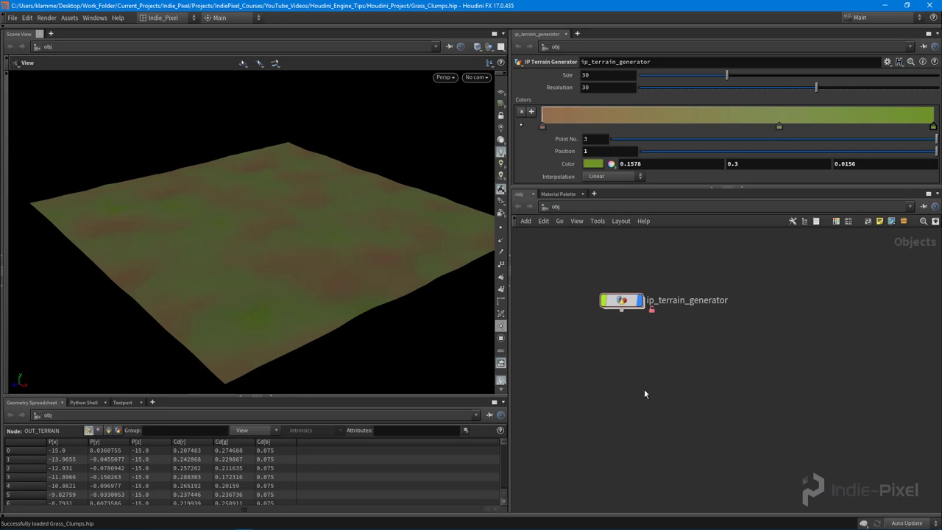
Step: Create a Subnetwork node below the ip_terrain_generator node at the object level
key("Tab")
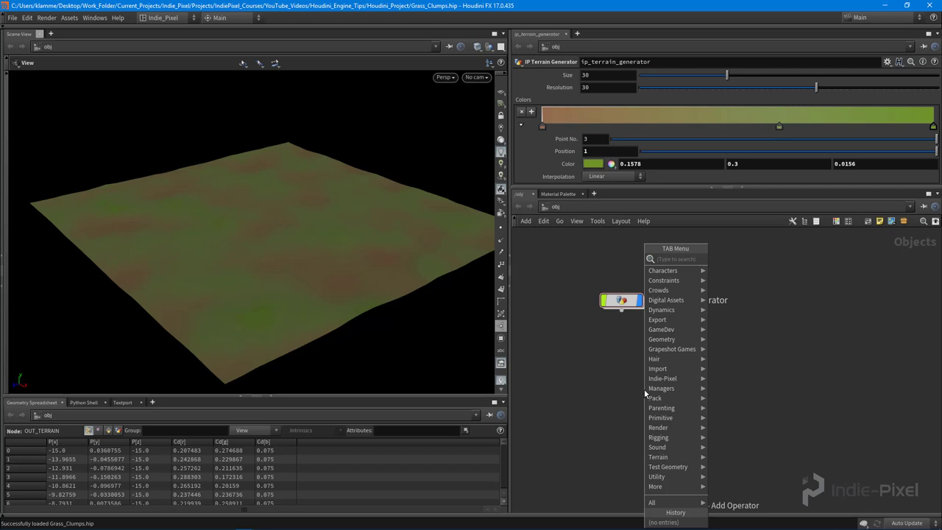
type("geo")
key("Return")
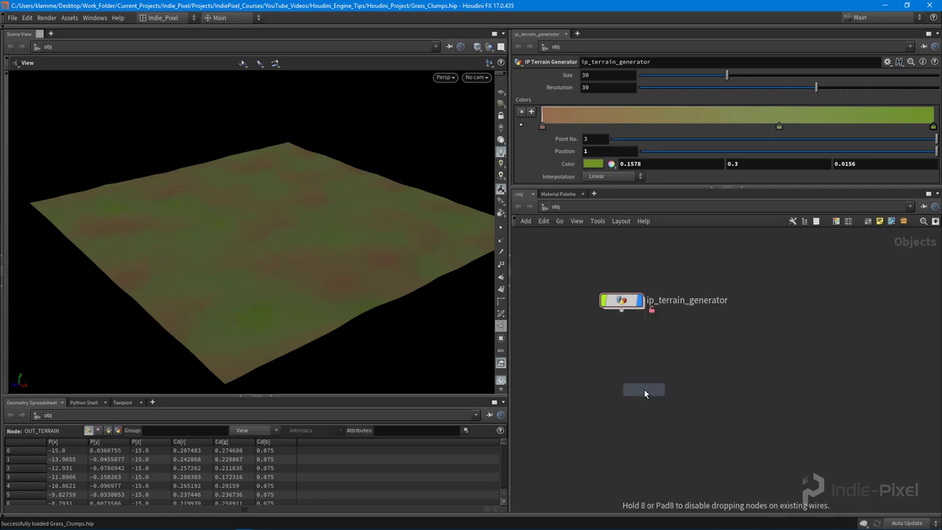
left_click(622, 369)
middle_click_drag(633, 376, 665, 365)
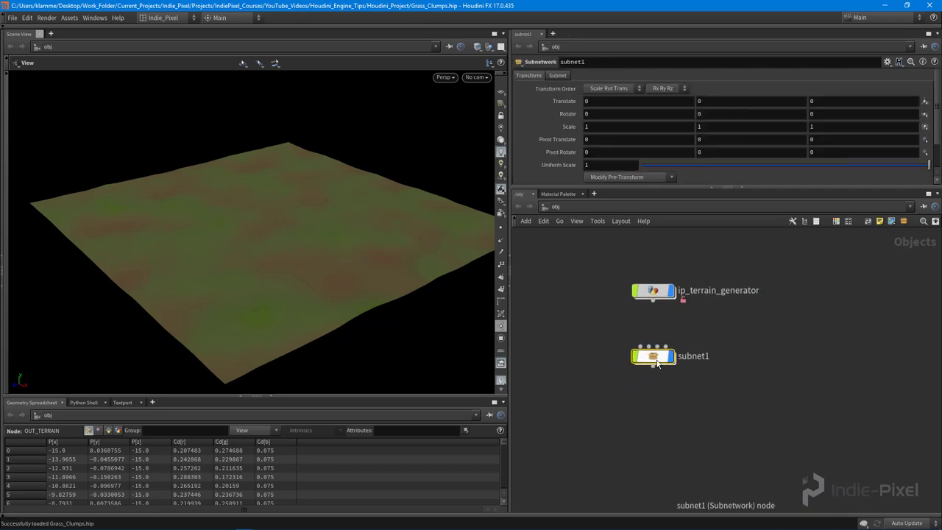
Step: Try out a single grass_clump_001 prefab in the Unity scene again, delete it, and switch back to Houdini
left_click(228, 524)
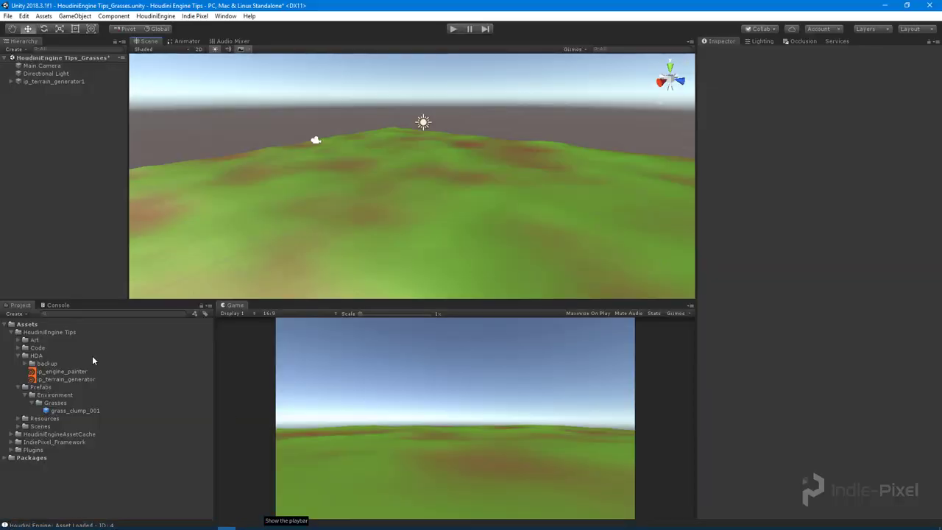
left_click_drag(87, 411, 322, 221)
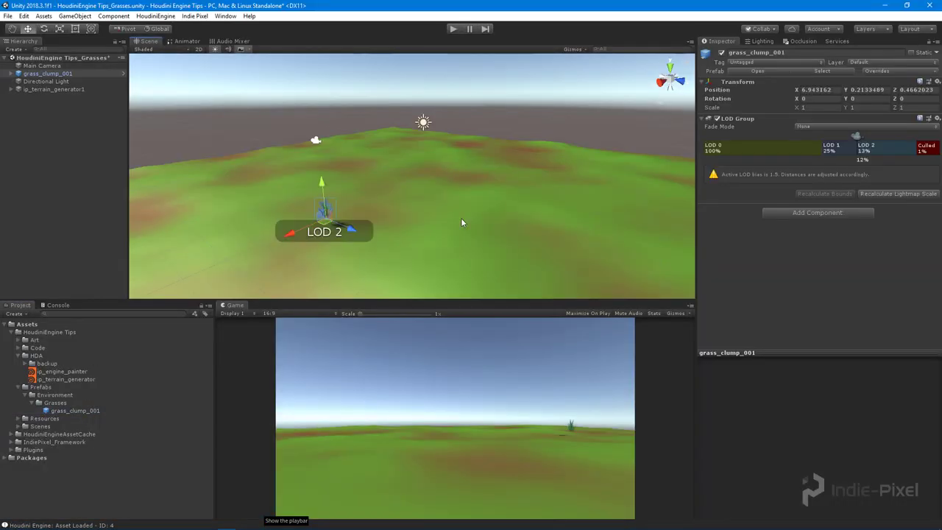
right_click_drag(450, 198, 373, 233, "alt")
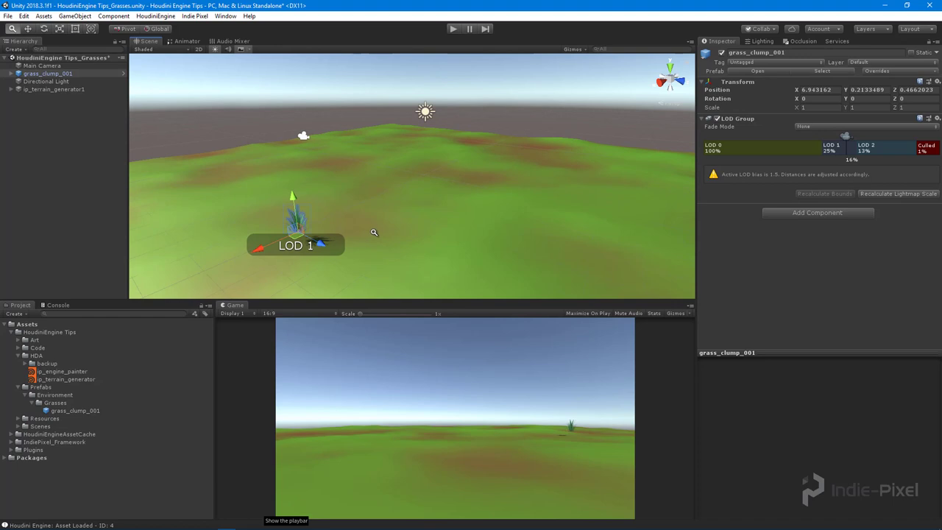
key("Delete")
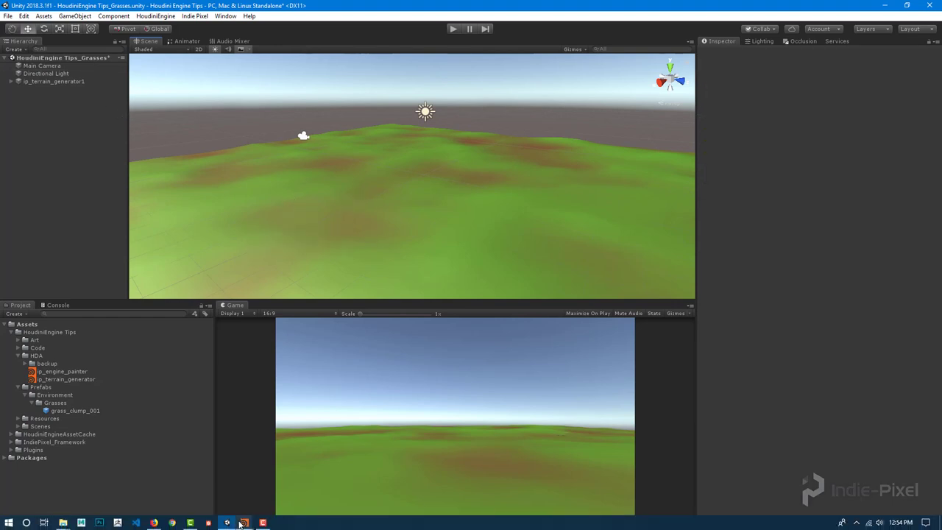
left_click(190, 478)
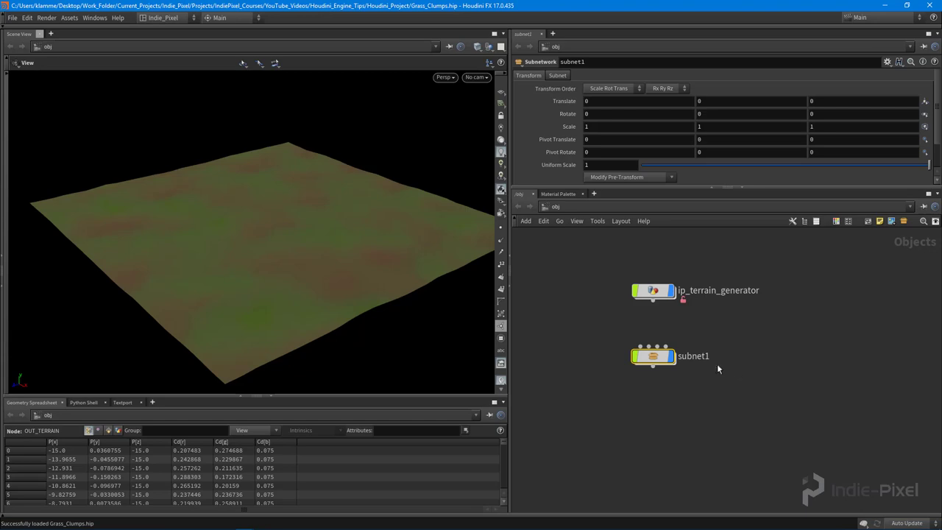
Step: Rename the new subnetwork node as ip_clump_scatter
double_click(699, 356)
left_click_drag(714, 370, 645, 359)
type("ip_clump_")
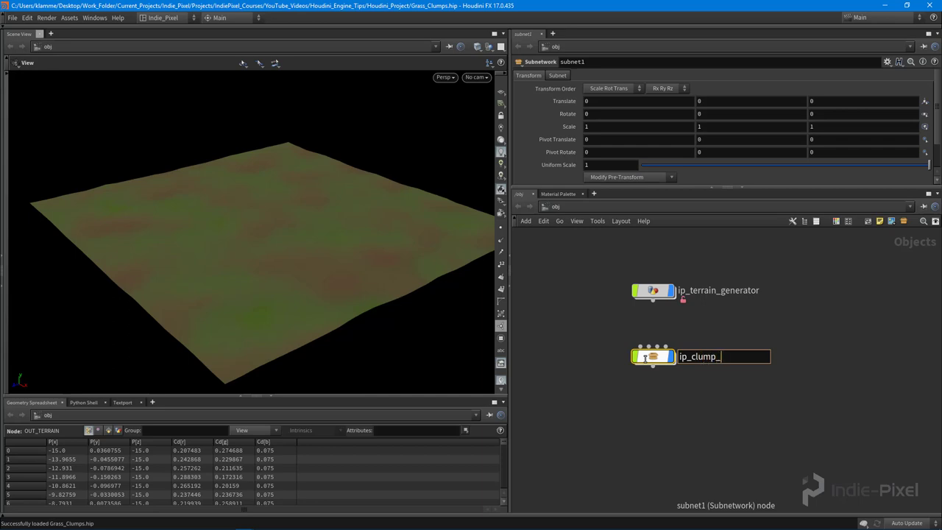
type("scatter")
key("Return")
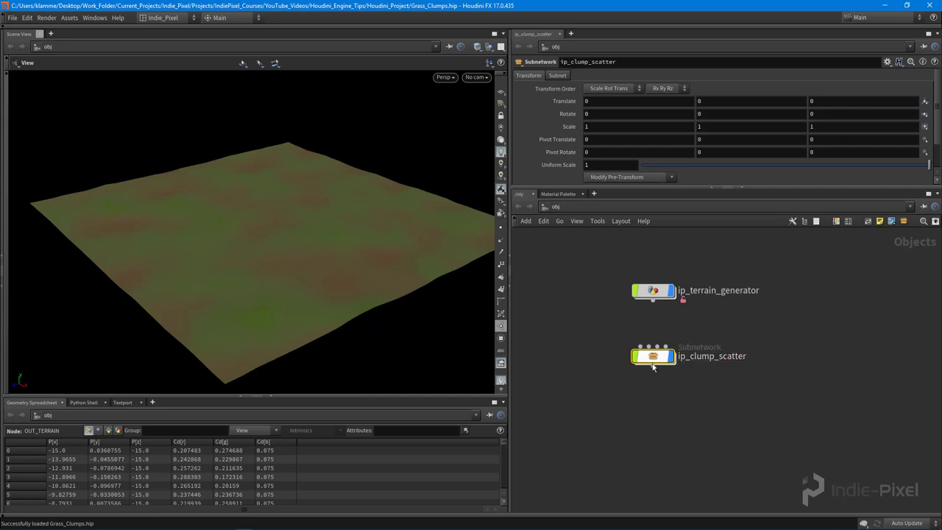
Step: Enter the ip_clump_scatter subnetwork and add a Geometry node below its inputs
double_click(657, 356)
left_click_drag(592, 307, 927, 446)
key("f")
left_click(673, 403)
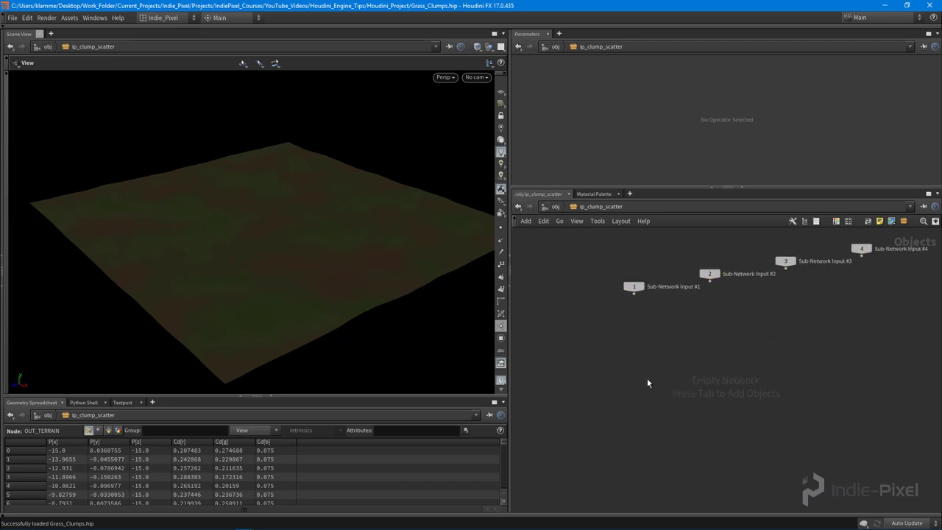
key("Tab")
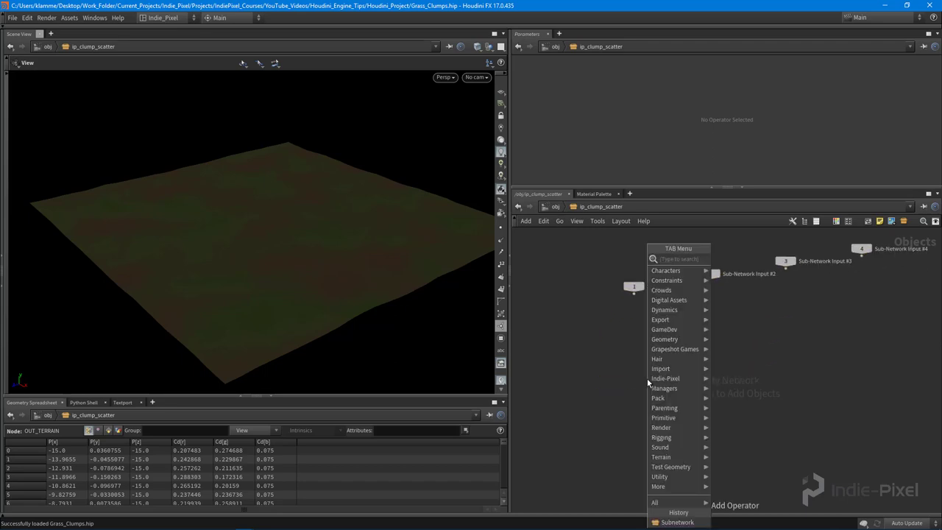
type("geo")
key("Return")
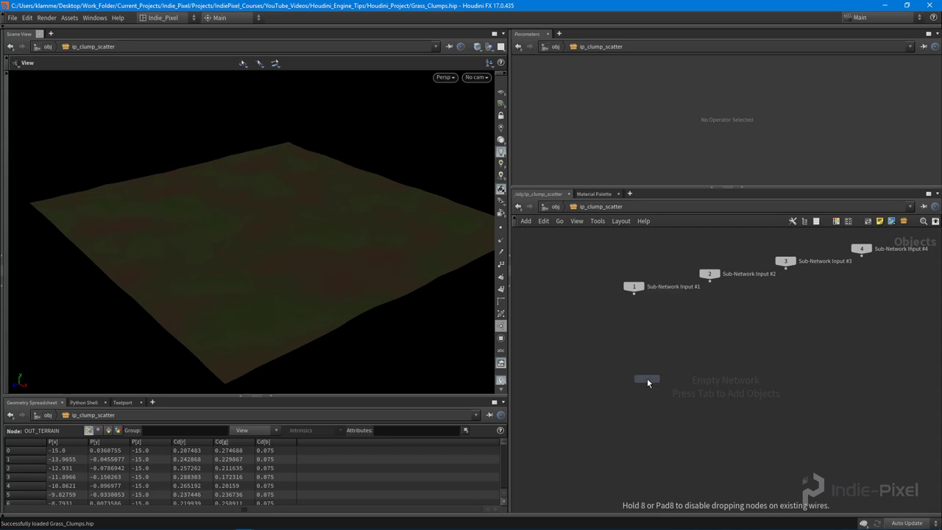
left_click(661, 381)
Step: Add an Instance node beside the Geometry node inside ip_clump_scatter
key("Tab")
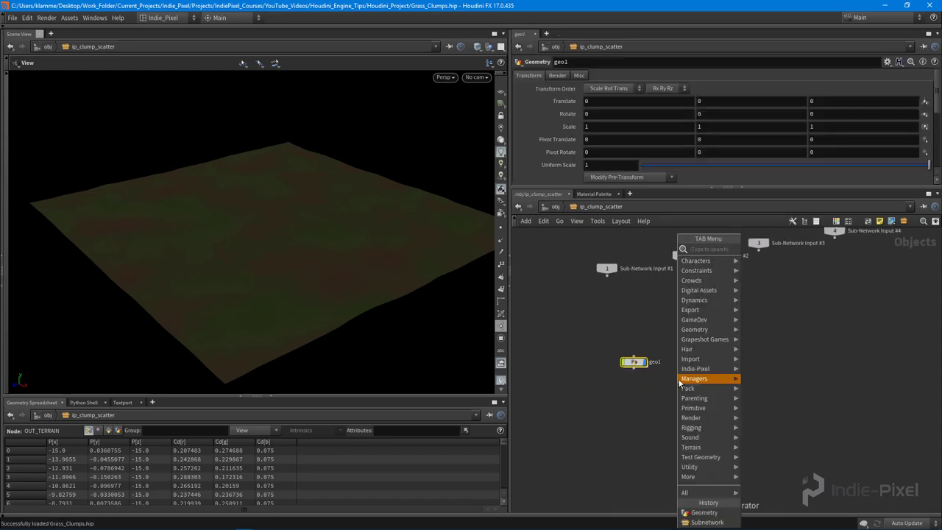
type("inst")
key("Return")
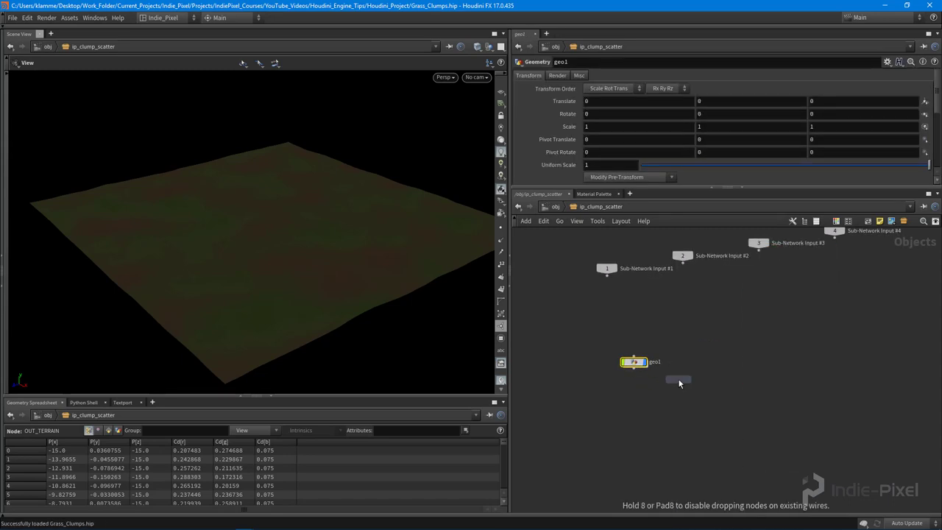
left_click(700, 365)
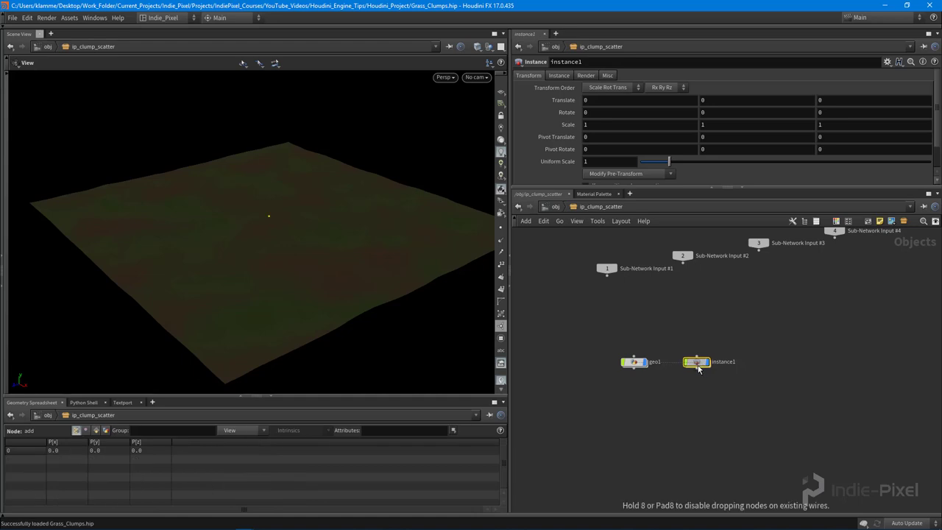
scroll(701, 367, "up", 4)
left_click_drag(664, 354, 766, 434)
key("h")
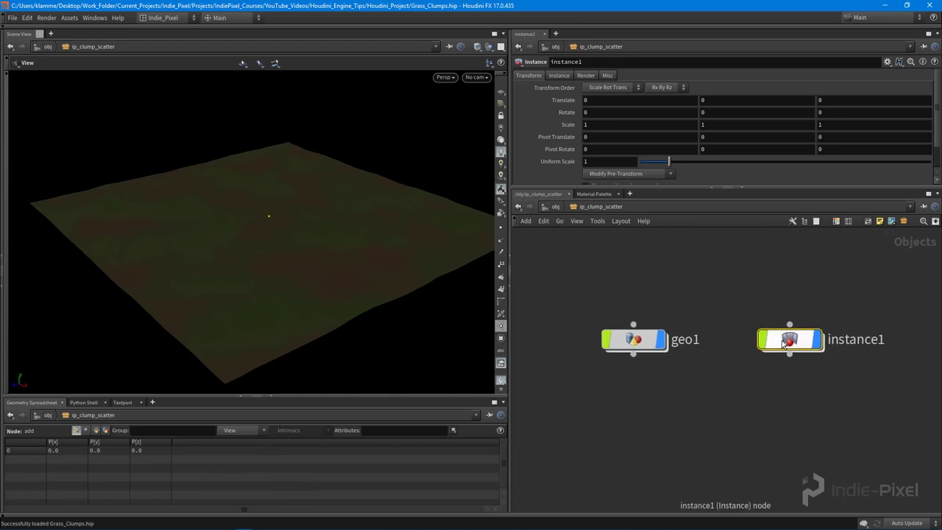
Step: Move the Geometry node farther from the Instance node and rename it handle_terrain
left_click_drag(638, 337, 606, 337)
double_click(659, 326)
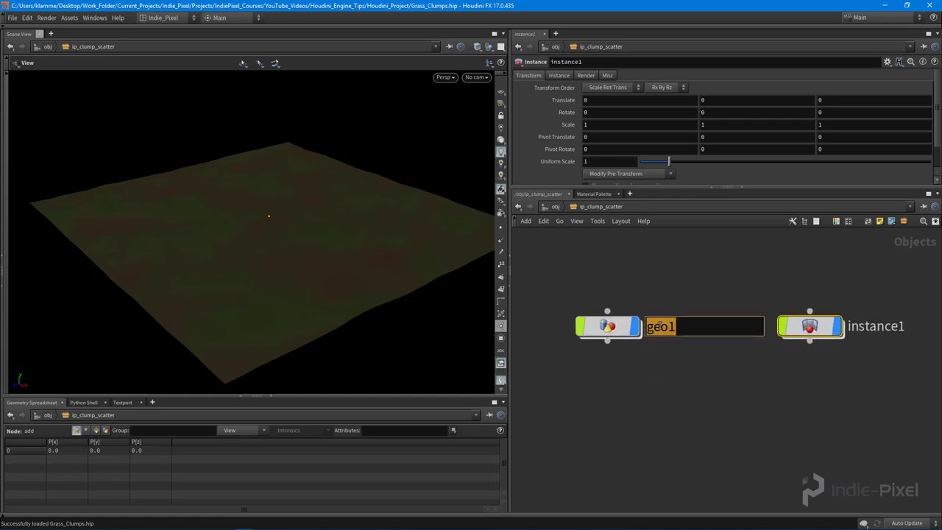
type("handle_terrain")
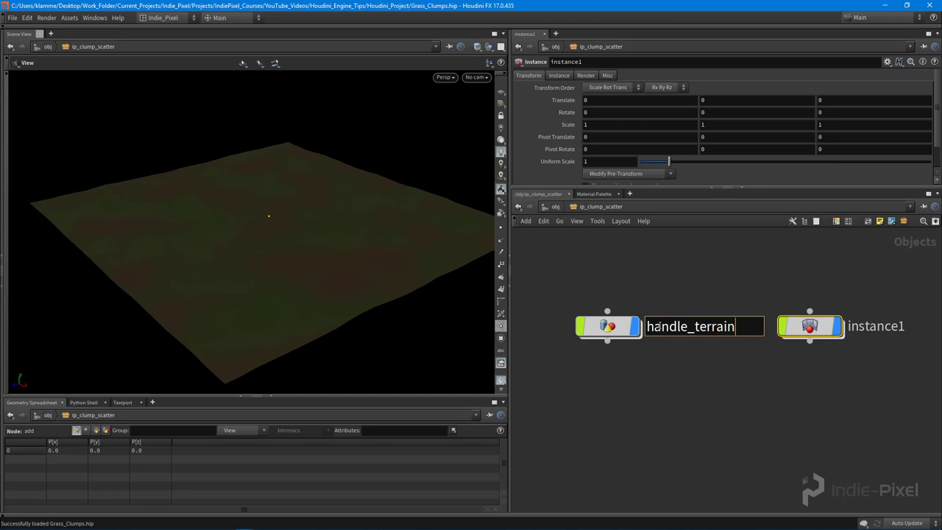
key("Return")
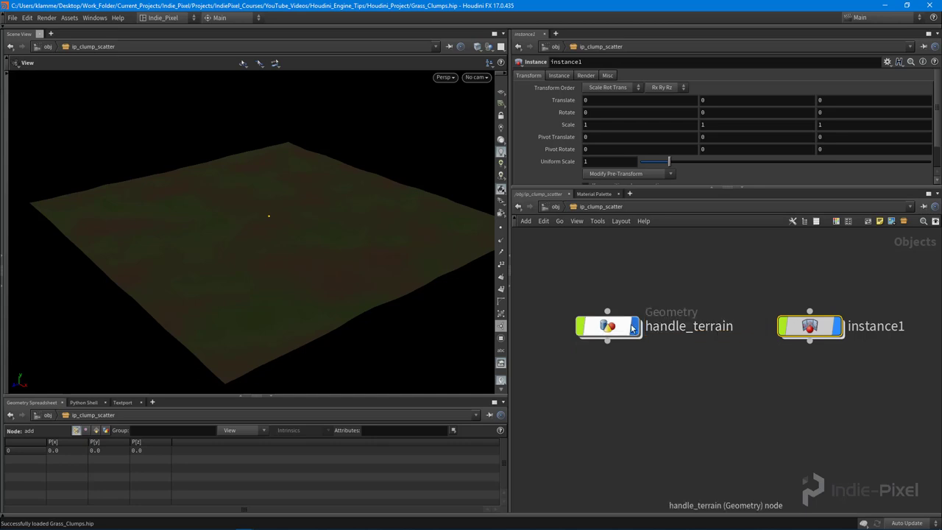
Step: Add an Object Merge node inside handle_terrain and name it get_terrain
key("i")
key("Tab")
type("obj")
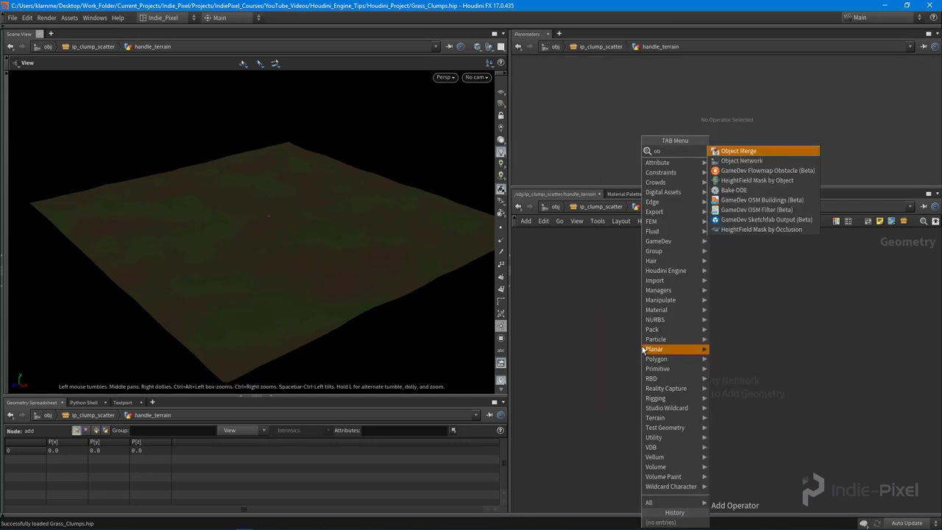
key("Return")
left_click(713, 335)
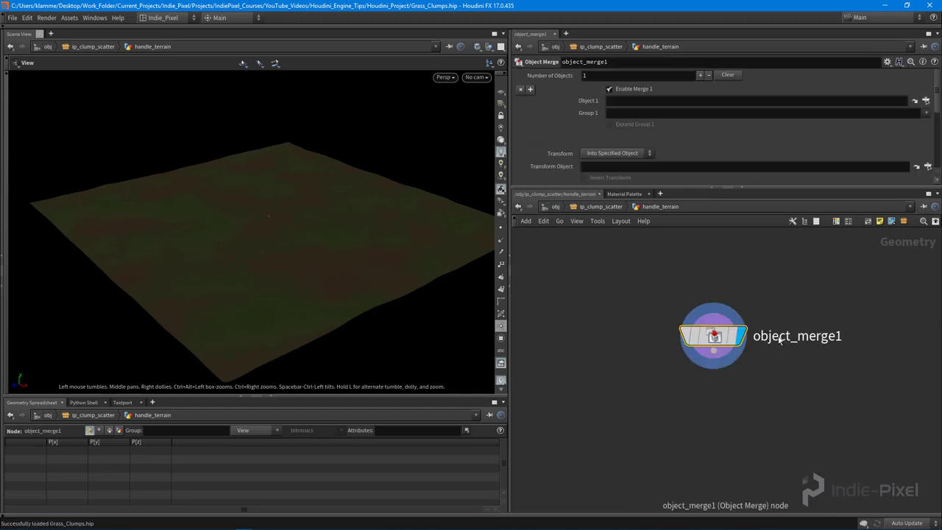
double_click(776, 336)
type("get_terrain")
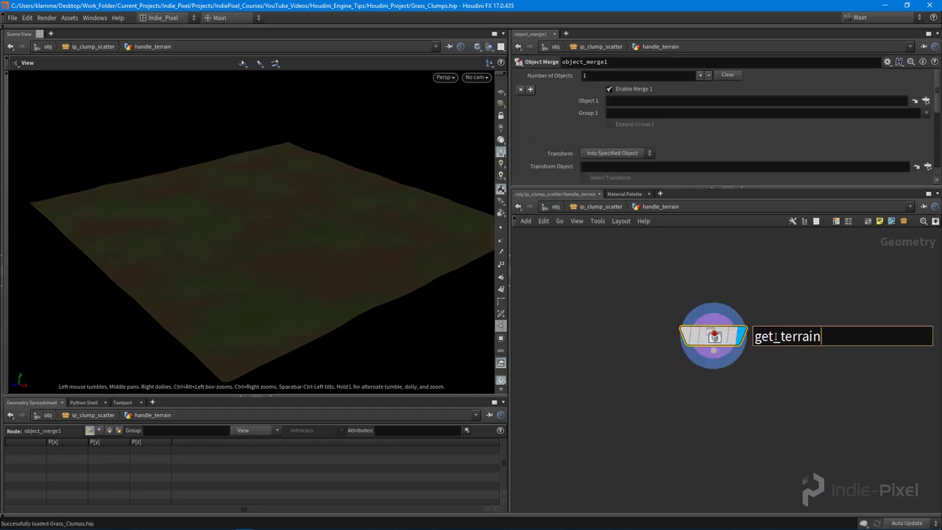
key("Return")
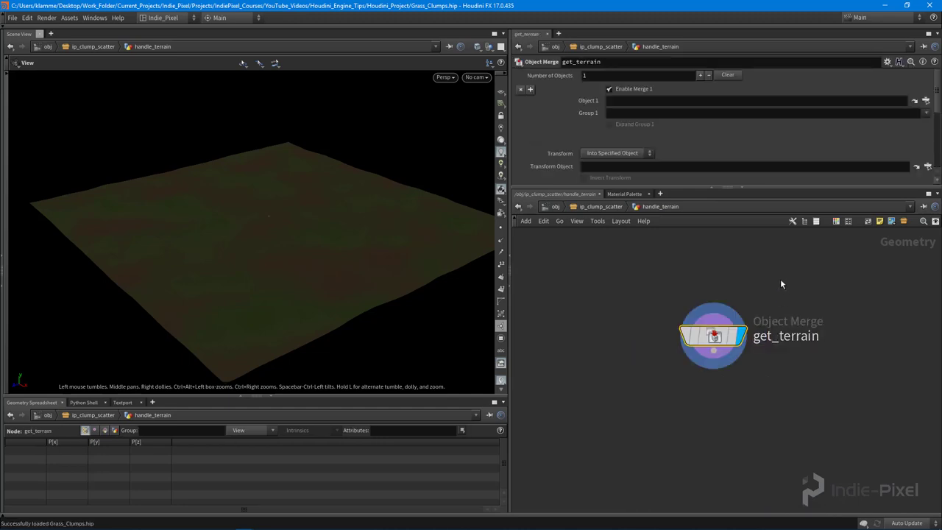
Step: Set get_terrain's transform to Into This Object and its Object 1 source to /obj/ip_terrain_generator
left_click(620, 153)
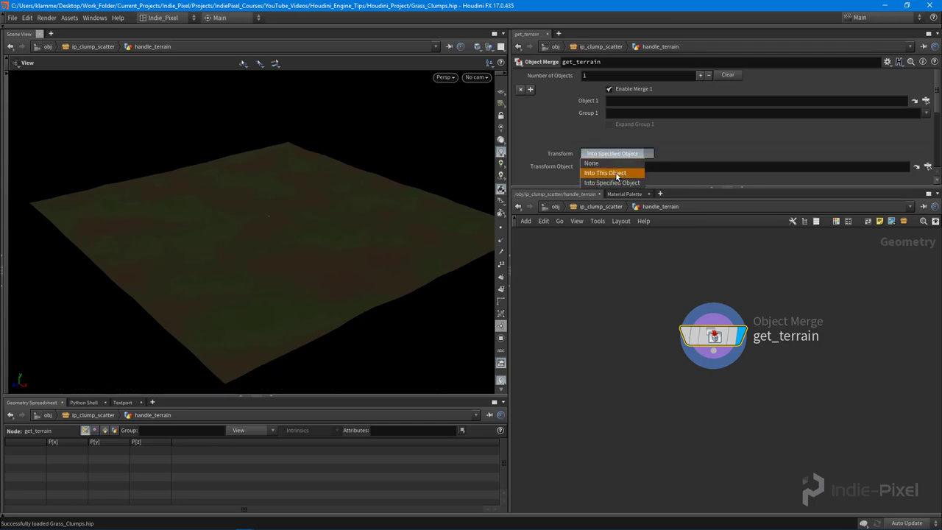
left_click(616, 178)
left_click(926, 100)
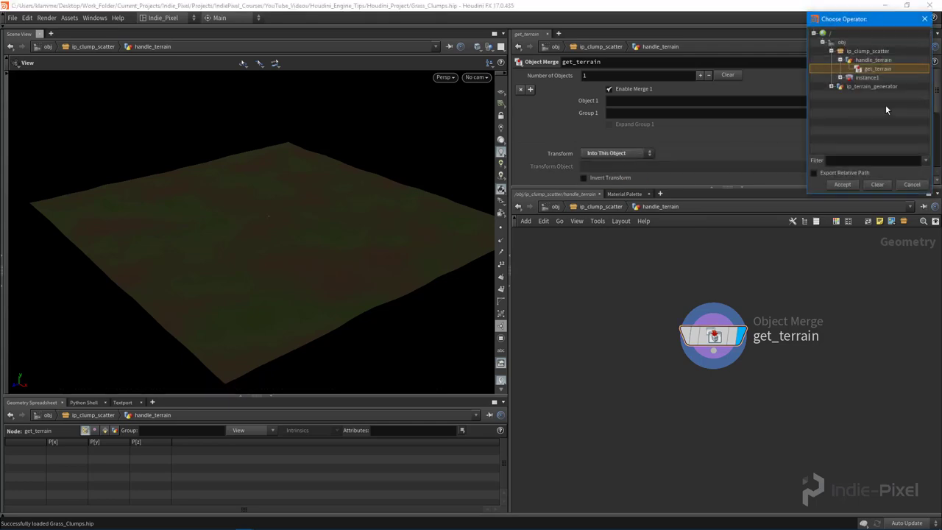
left_click(862, 87)
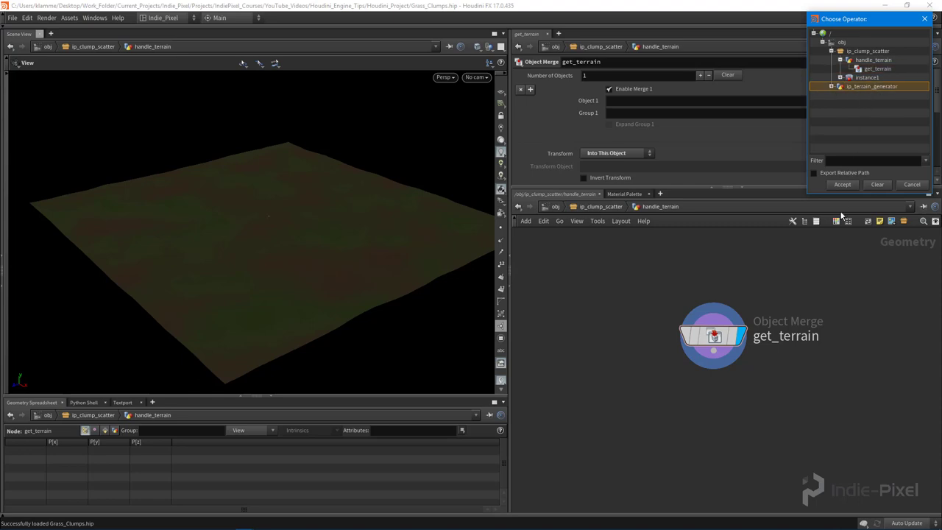
left_click(841, 184)
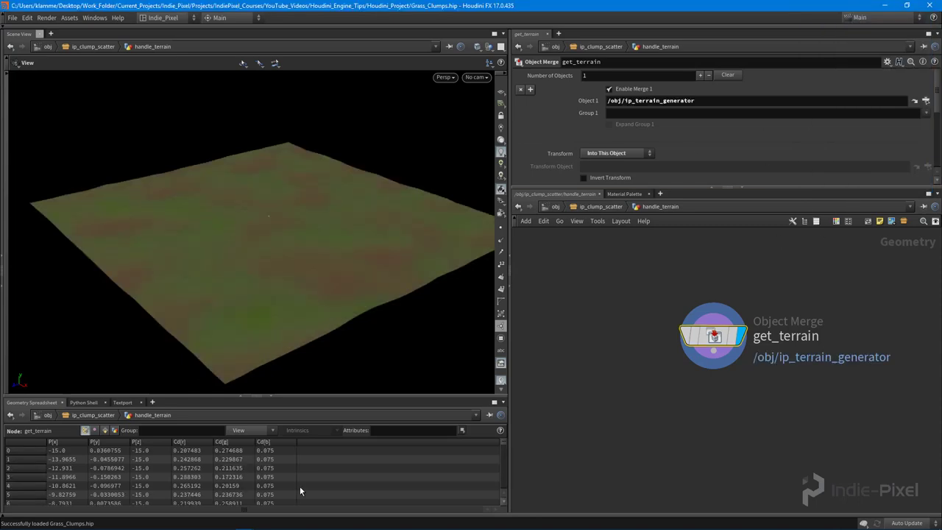
left_click_drag(257, 317, 311, 374)
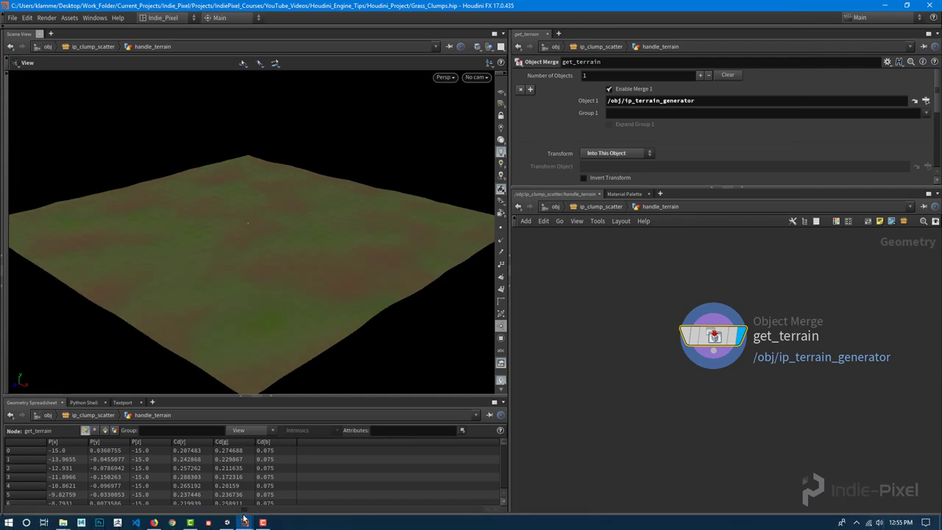
middle_click_drag(729, 378, 710, 347)
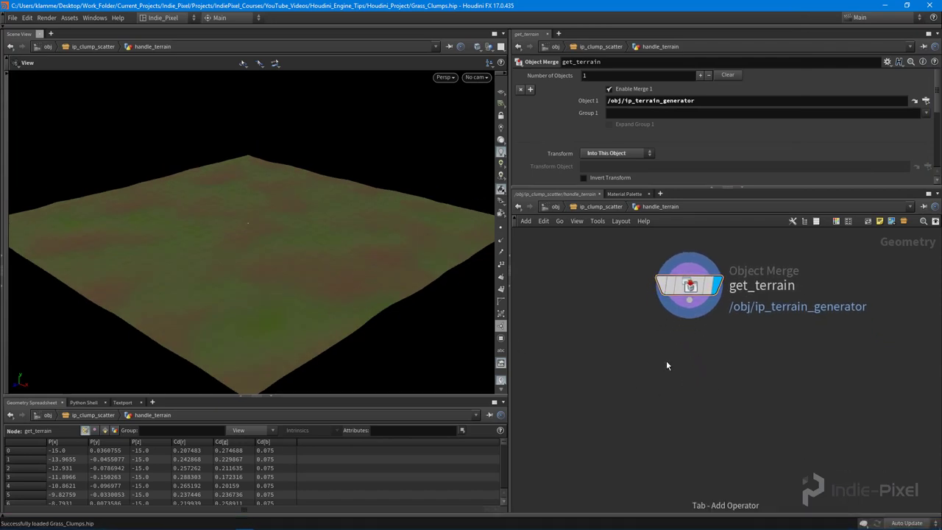
key("Tab")
mouse_move(674, 368)
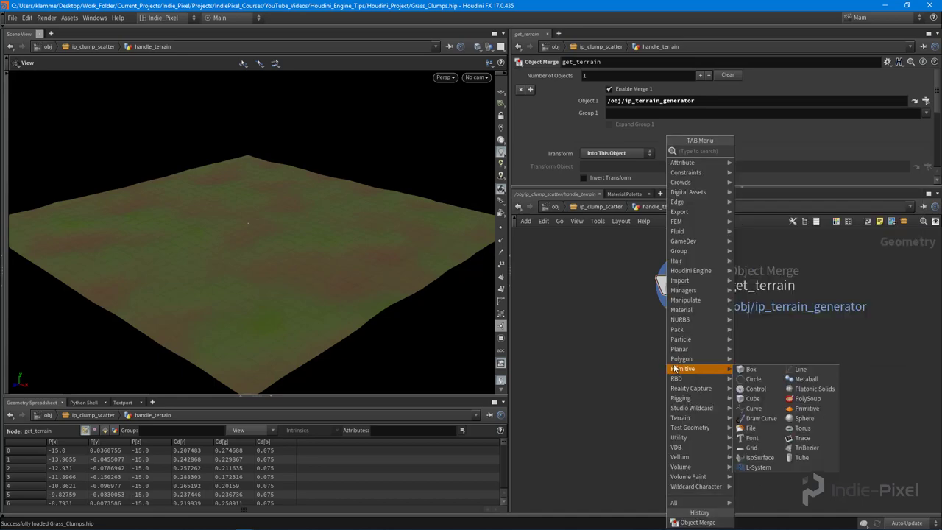
type("w")
key("Escape")
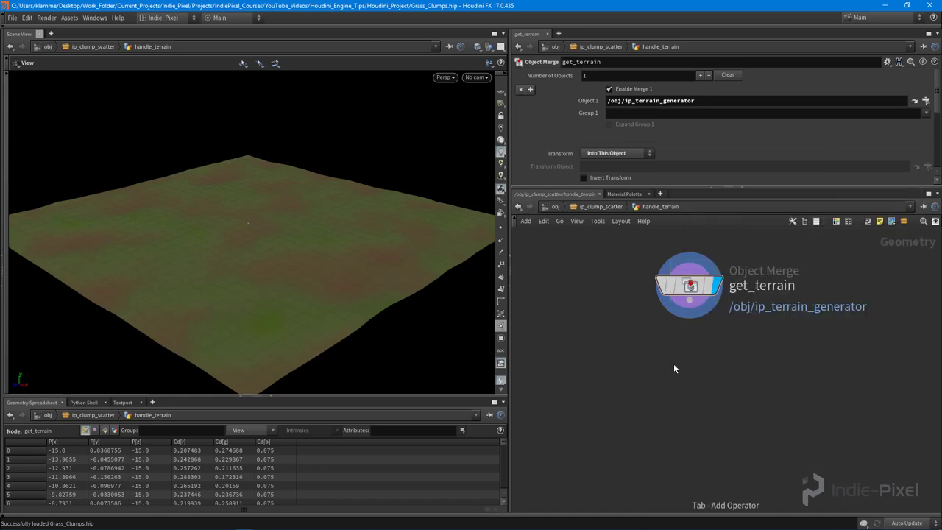
Step: Add a Scatter node below get_terrain, wire it to get_terrain's output and display its result
key("Tab")
type("scat")
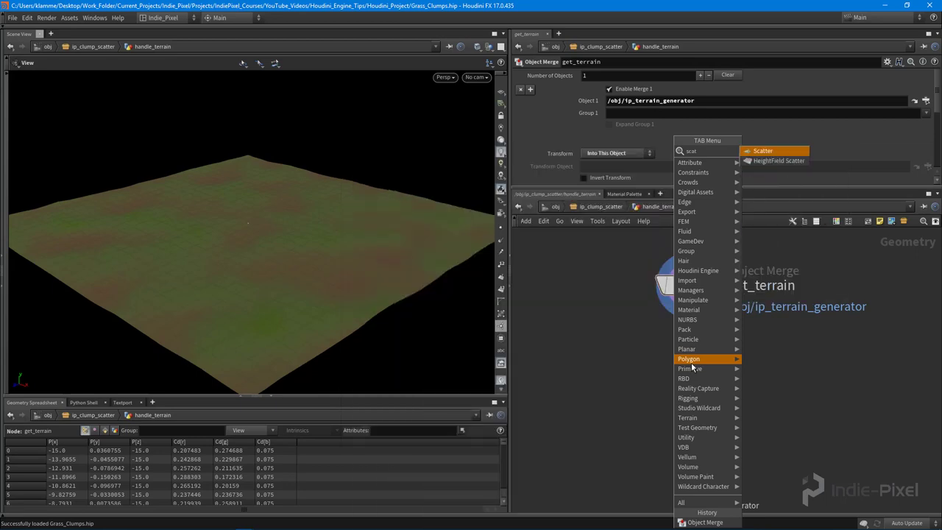
key("Return")
left_click(691, 362)
left_click_drag(690, 300, 690, 403)
left_click(716, 362)
key("space+h")
left_click_drag(202, 217, 302, 294)
left_click_drag(296, 237, 218, 266)
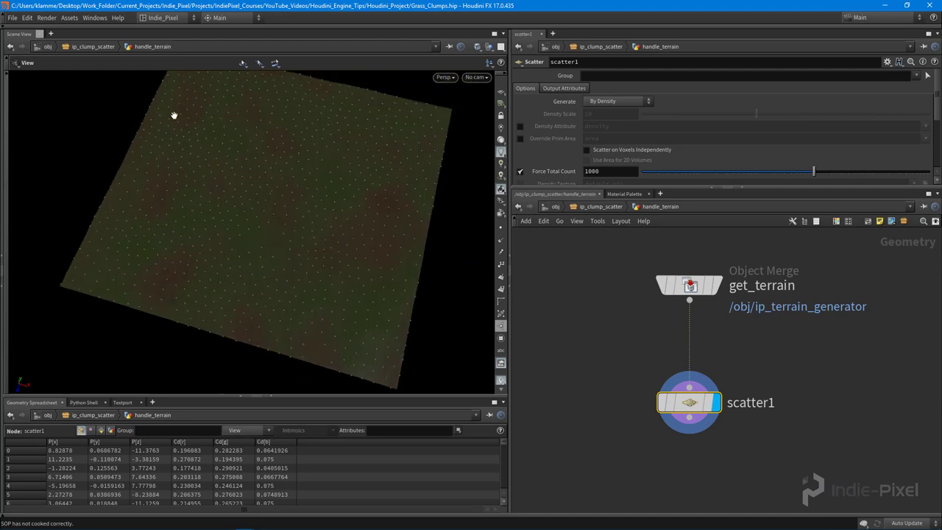
left_click_drag(295, 295, 299, 246)
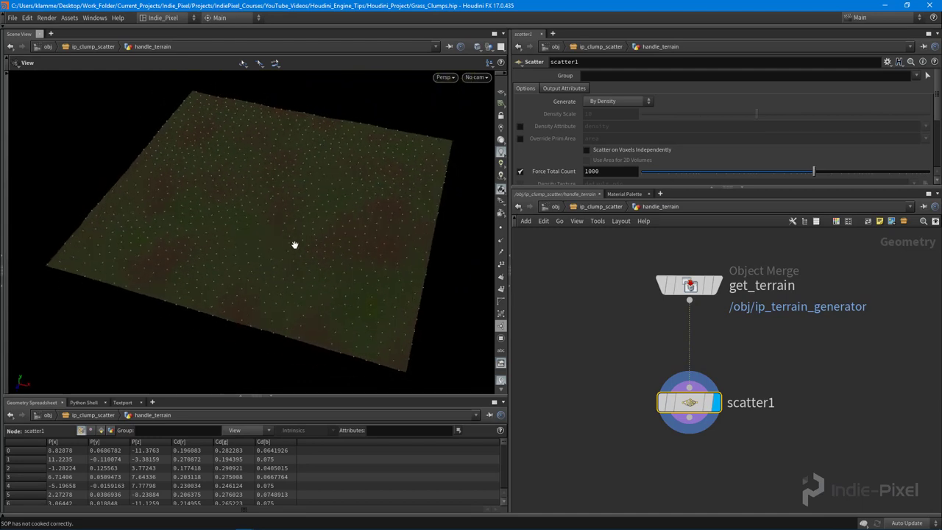
Step: Insert an Attribute Wrangle between get_terrain and scatter1 and display its result
mouse_move(713, 384)
left_mouse_down()
mouse_move(698, 313)
mouse_move(702, 394)
left_mouse_up()
left_click_drag(315, 216, 287, 218)
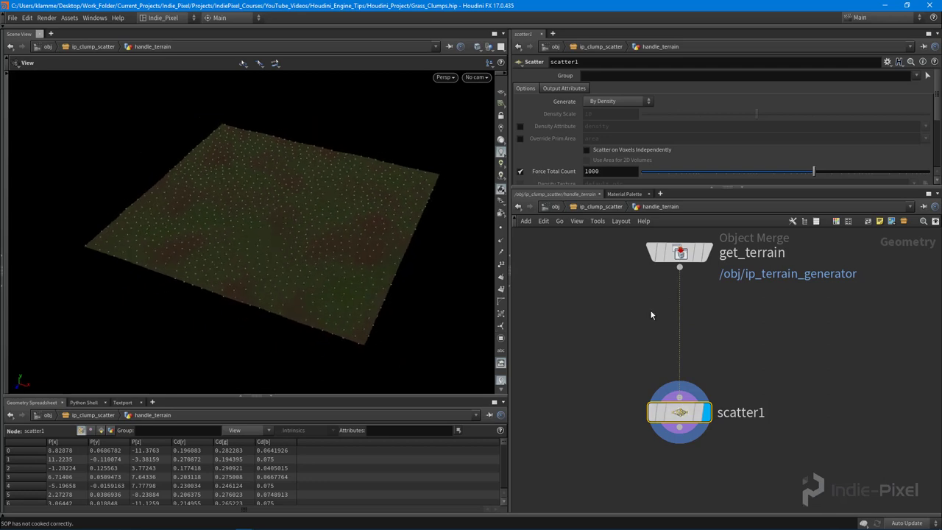
key("Tab")
type("wr")
key("Return")
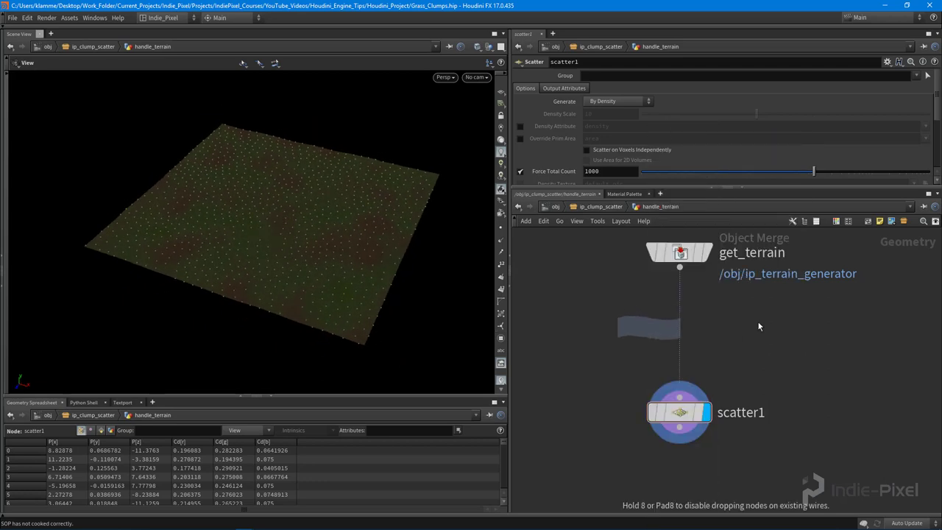
left_click_drag(734, 329, 687, 331)
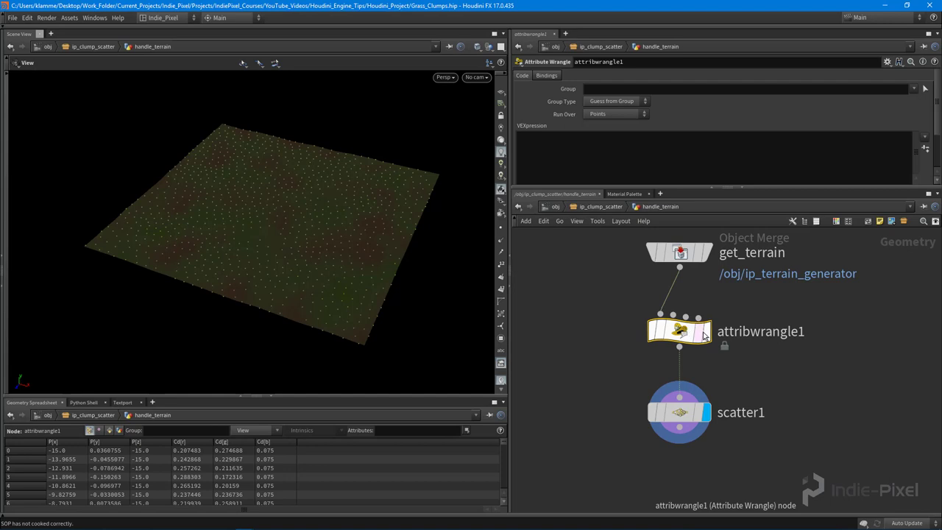
left_click(707, 332)
left_click_drag(295, 223, 167, 214)
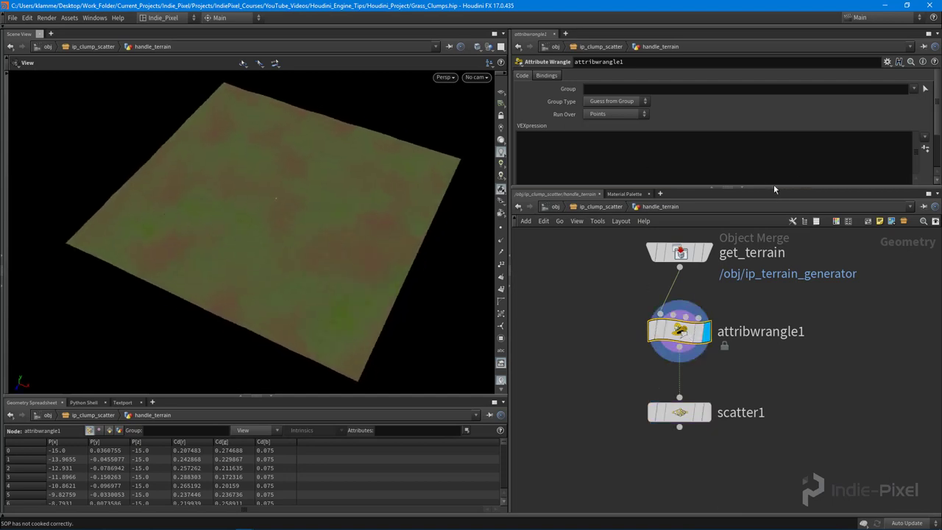
left_click_drag(774, 187, 773, 222)
left_click(629, 154)
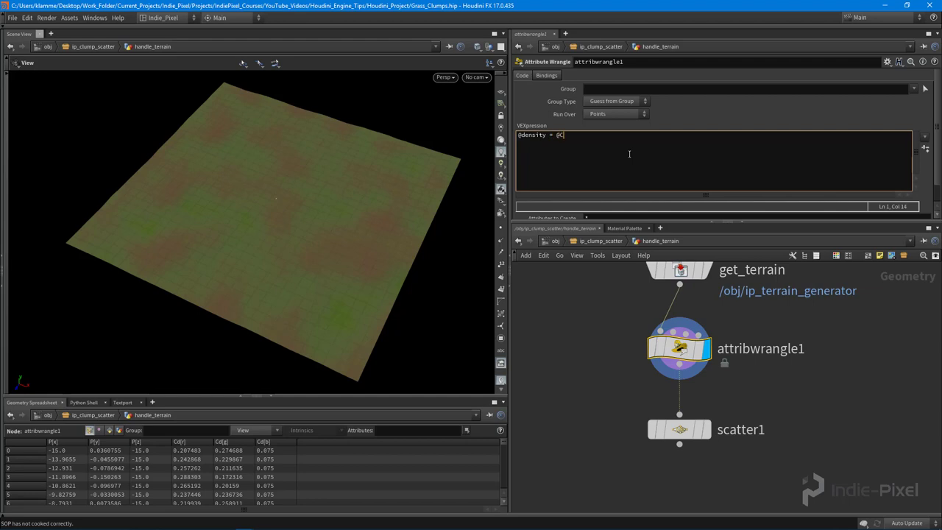
key("ctrl+Return")
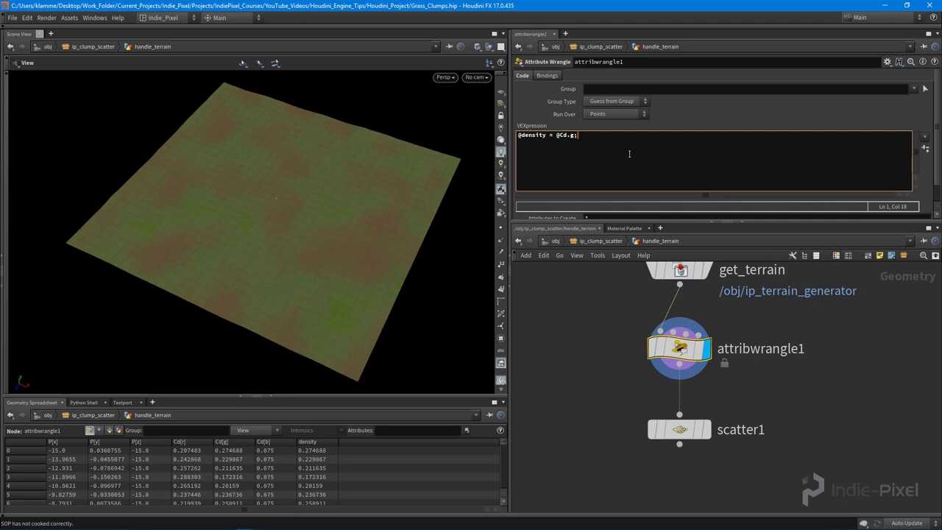
scroll(325, 467, "down", 6)
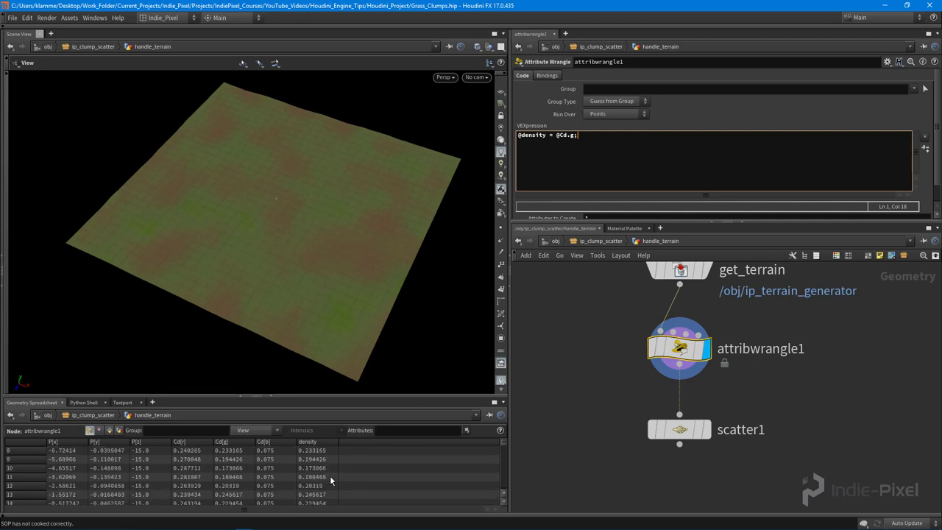
scroll(334, 484, "up", 6)
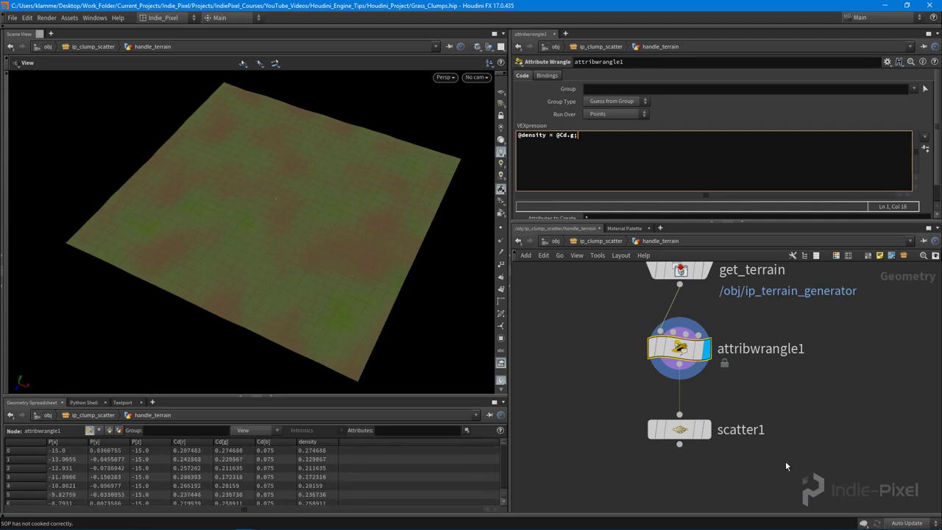
Step: Display scatter1 and enable its Density Attribute option so the points follow the density attribute
left_click(705, 429)
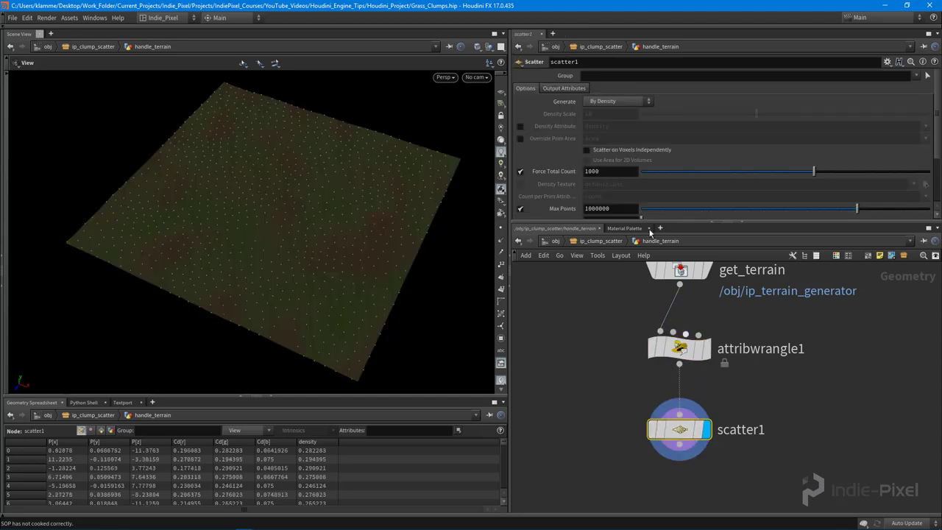
left_click(520, 127)
scroll(270, 214, "up", 1)
Step: Turn off Relax Iterations on scatter1 and inspect the scattered points on the terrain
scroll(613, 171, "down", 4)
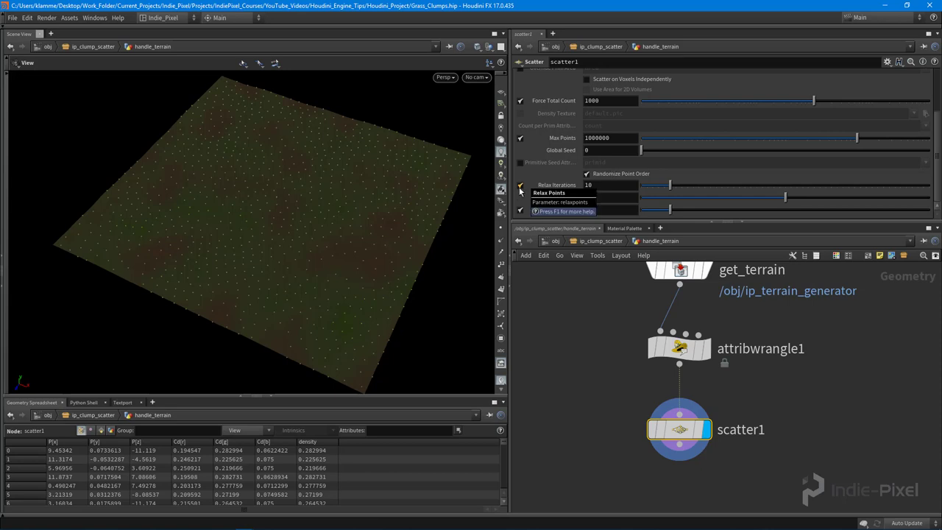
left_click(521, 186)
left_click_drag(322, 232, 325, 169)
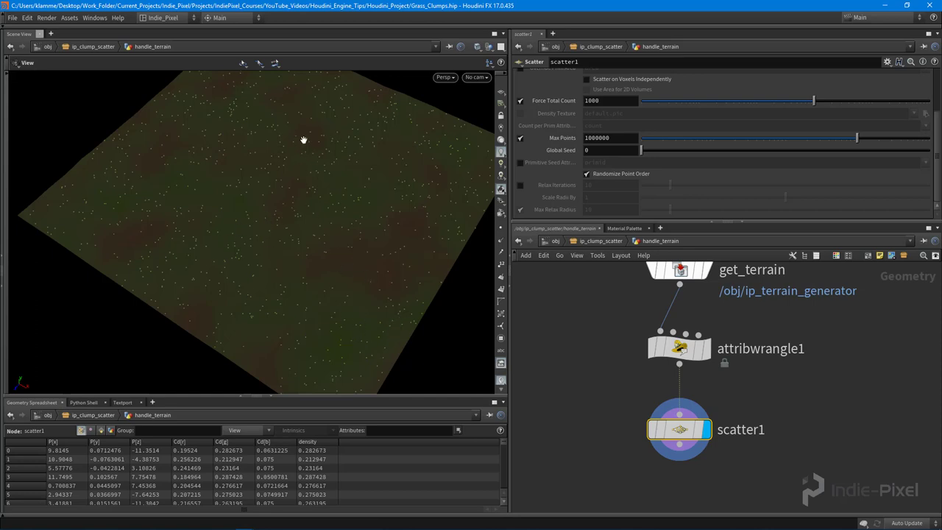
left_click_drag(351, 273, 376, 248)
scroll(719, 169, "up", 3)
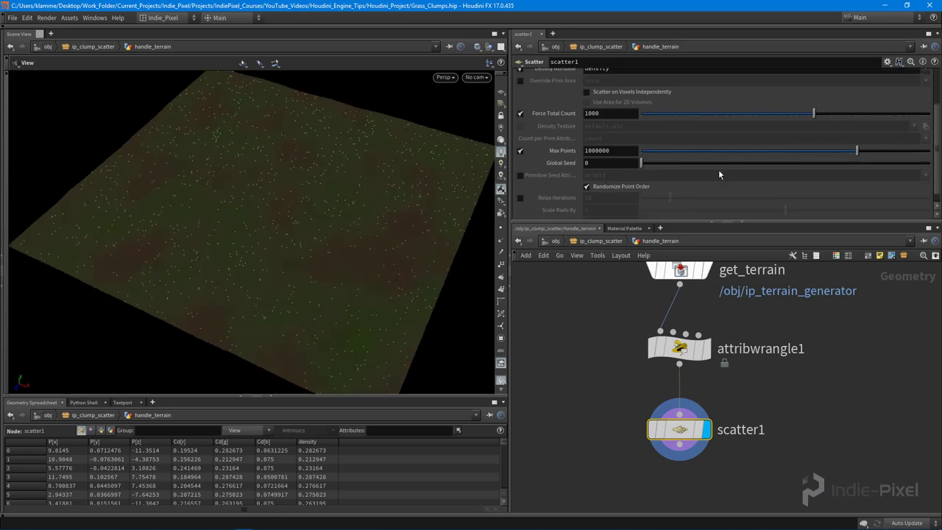
scroll(719, 171, "down", 3)
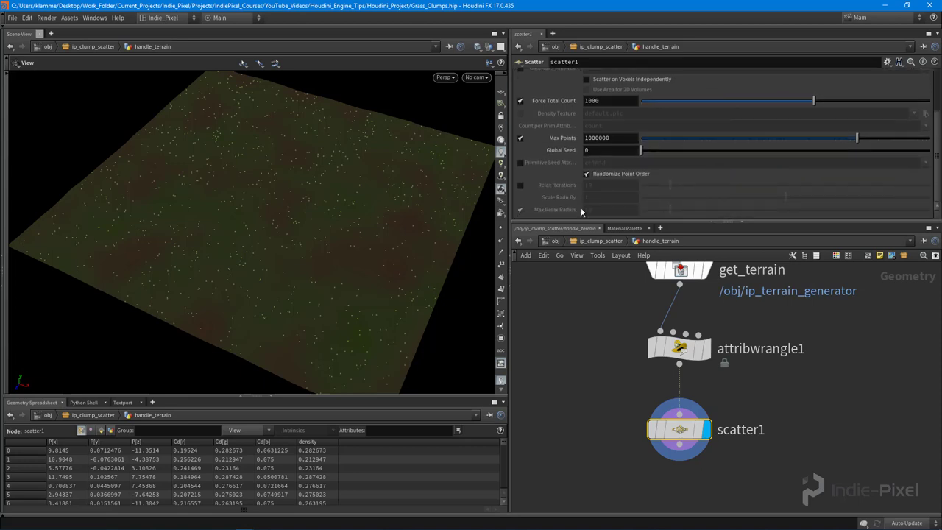
Step: Add a Null node below scatter1, name it OUT_PNTS and display it
scroll(368, 230, "down", 5)
scroll(633, 409, "down", 3)
key("Tab")
key("Return")
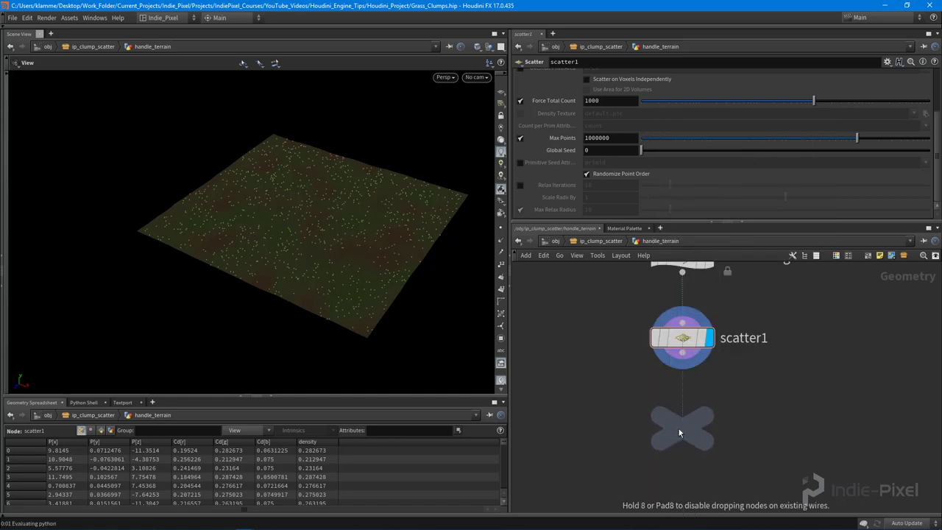
left_click(680, 429)
double_click(728, 429)
type("OUT_PNTS")
key("Return")
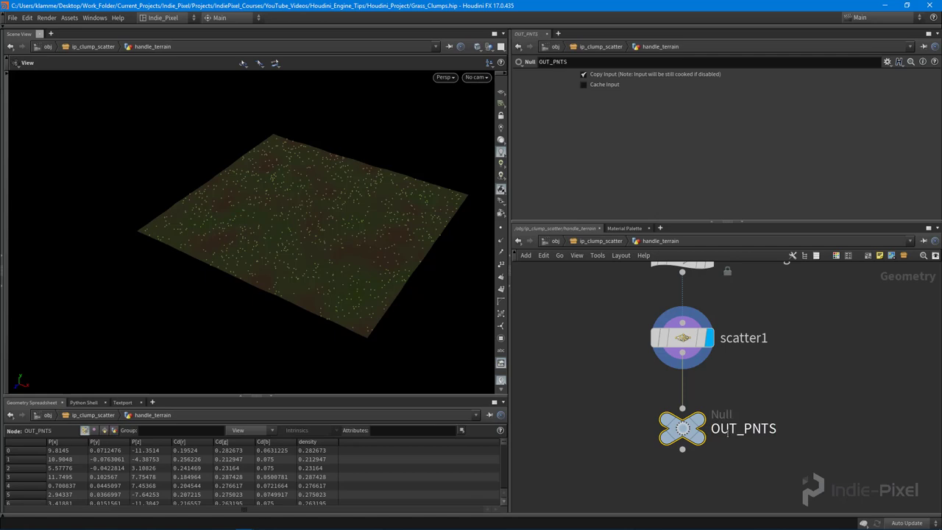
left_click(703, 429)
left_click_drag(250, 212, 220, 221)
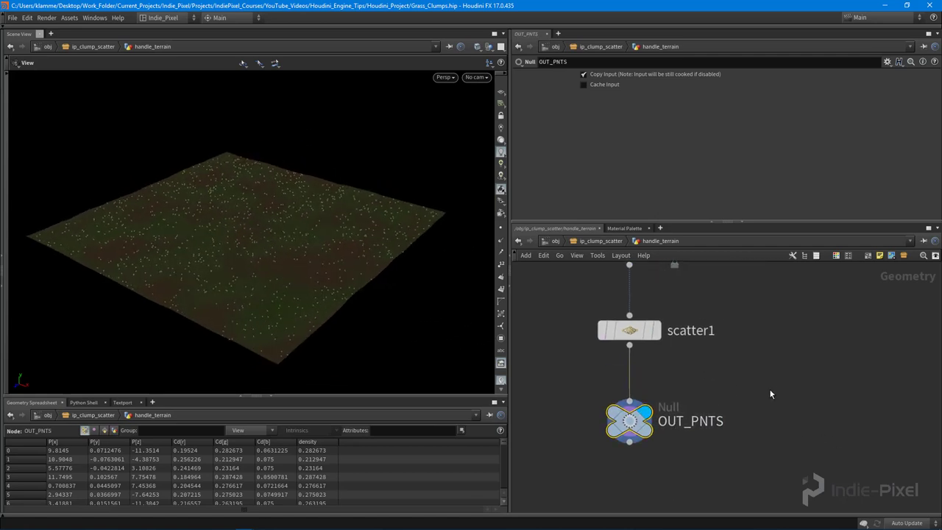
Step: Delete the default contents inside instance1, return to ip_clump_scatter and move handle_terrain farther from instance1
key("u")
double_click(795, 344)
left_click_drag(773, 338, 653, 441)
key("Delete")
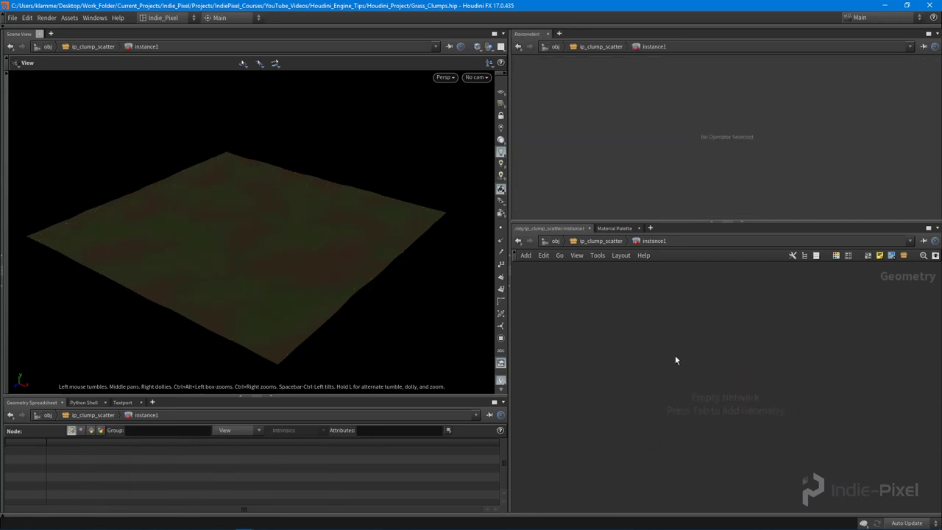
key("u")
left_click_drag(627, 343, 599, 343)
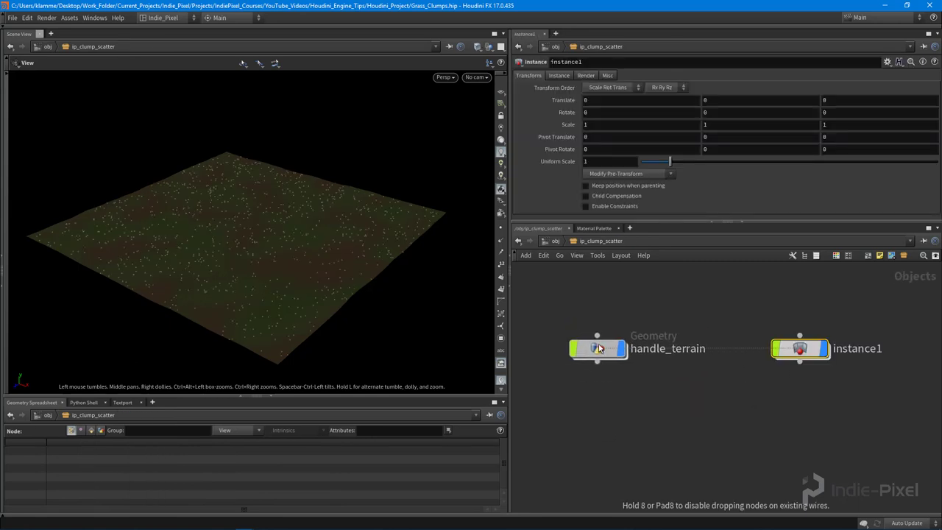
Step: Enter the instance1 node and add an Object Merge node to its empty network
double_click(798, 348)
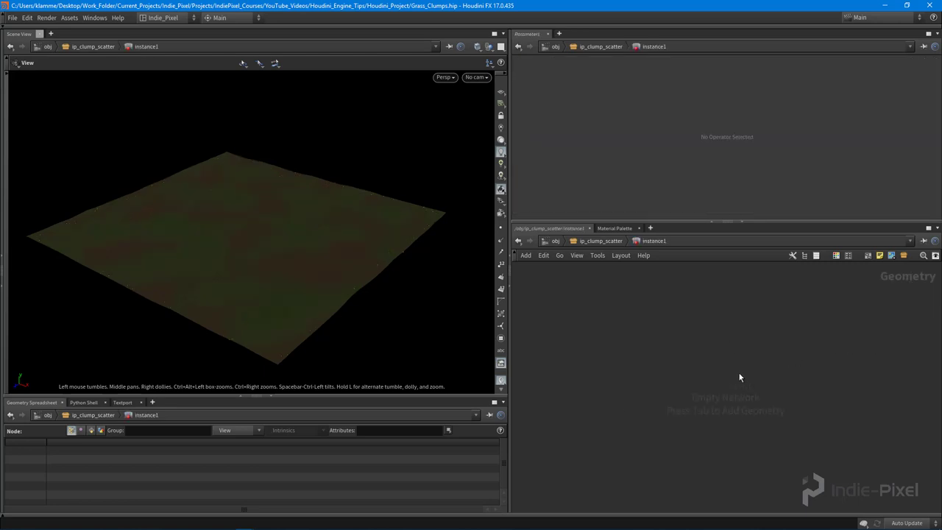
key("Tab")
key("Return")
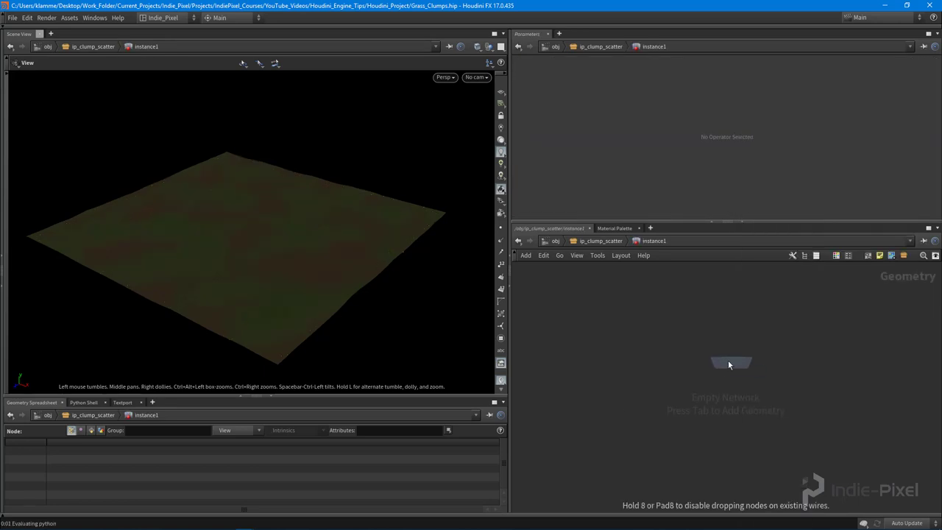
left_click(729, 366)
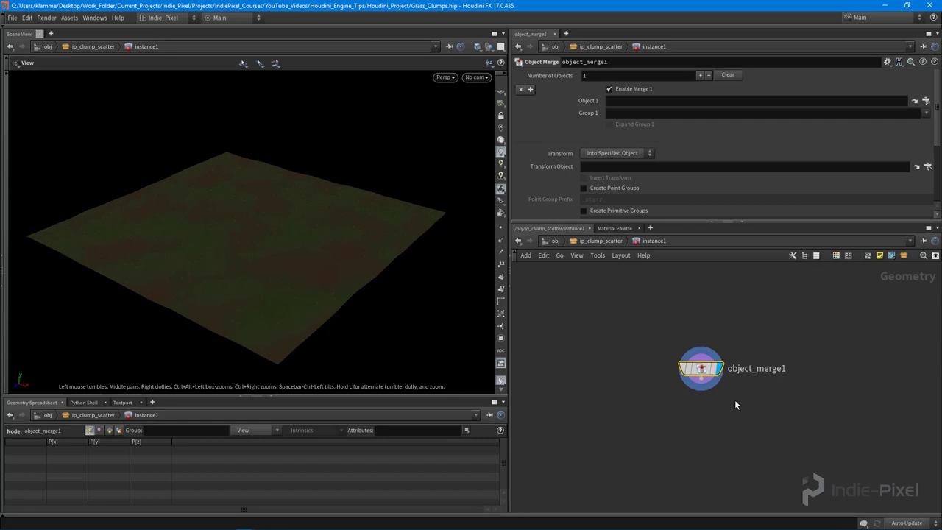
Step: Set object_merge1's transform to Into This Object and its Object 1 source to /obj/ip_clump_scatter/handle_terrain/OUT_PNTS
left_click(627, 173)
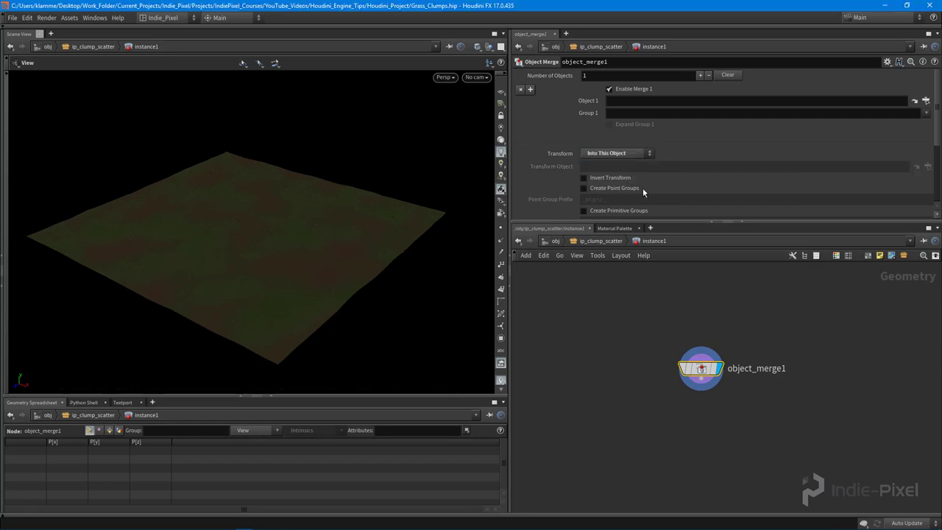
left_click(926, 101)
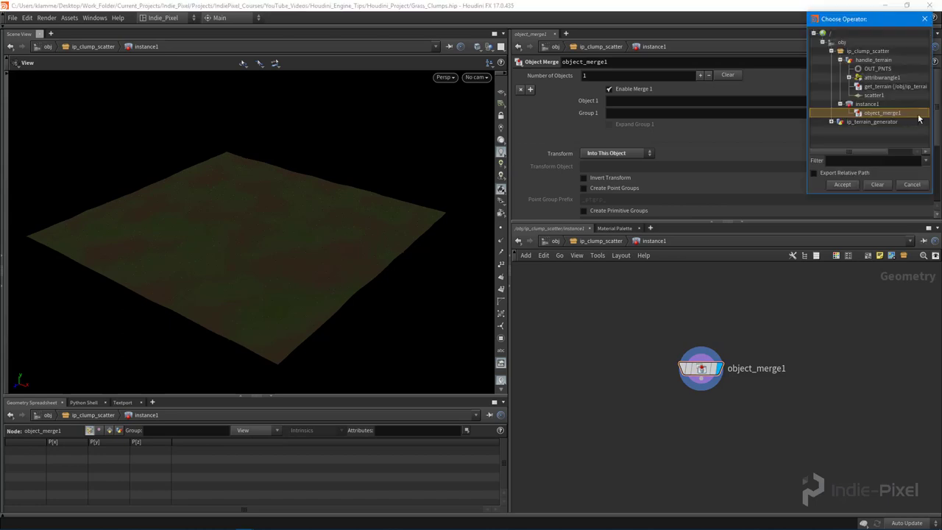
double_click(877, 69)
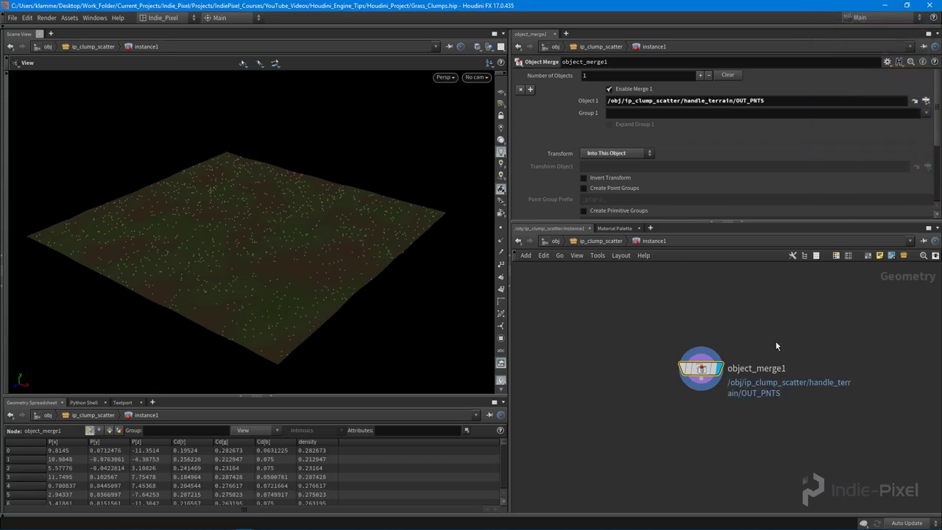
Step: Add an Attribute Wrangle below object_merge1 and connect object_merge1's output to its first input
middle_click_drag(776, 344, 785, 322)
middle_click_drag(713, 428, 703, 406)
key("Tab")
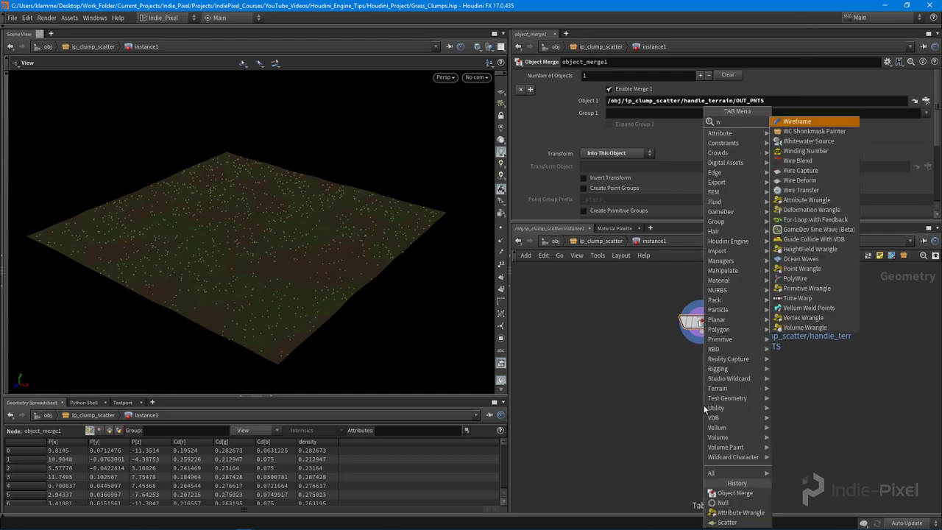
left_click(703, 405)
left_click(704, 406)
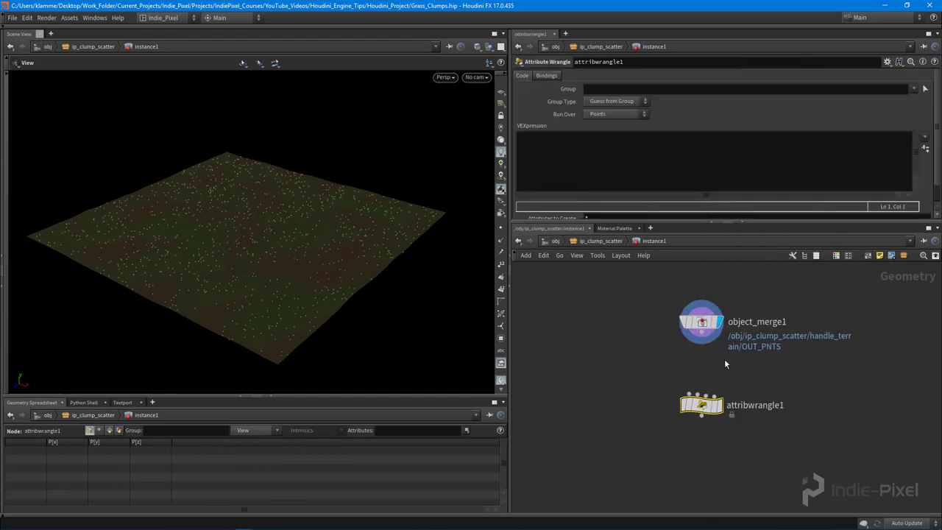
scroll(724, 359, "up", 2)
left_click(691, 330)
left_click(671, 401)
middle_click_drag(757, 383, 755, 358)
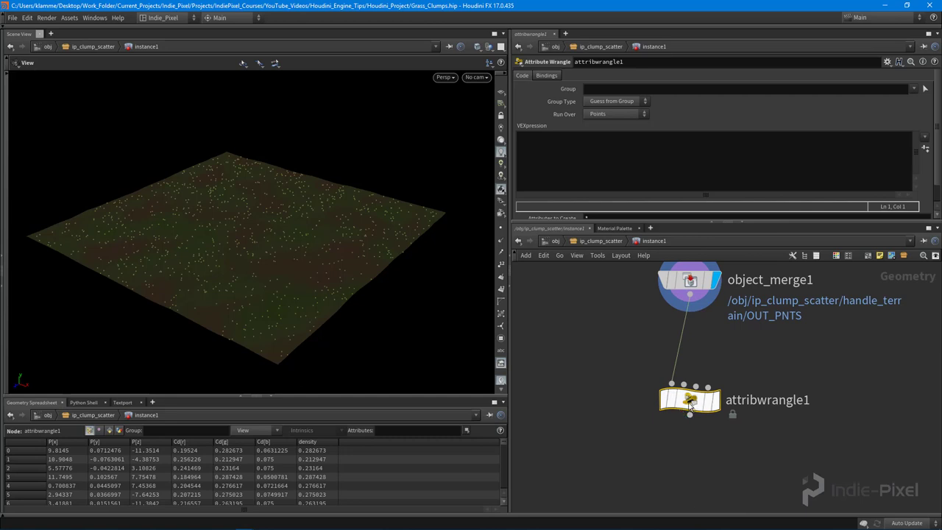
Step: Move the new wrangle closer to object_merge1, rename it instance_attrs and display it
left_click_drag(692, 400, 690, 374)
double_click(772, 371)
double_click(772, 372)
type("ins")
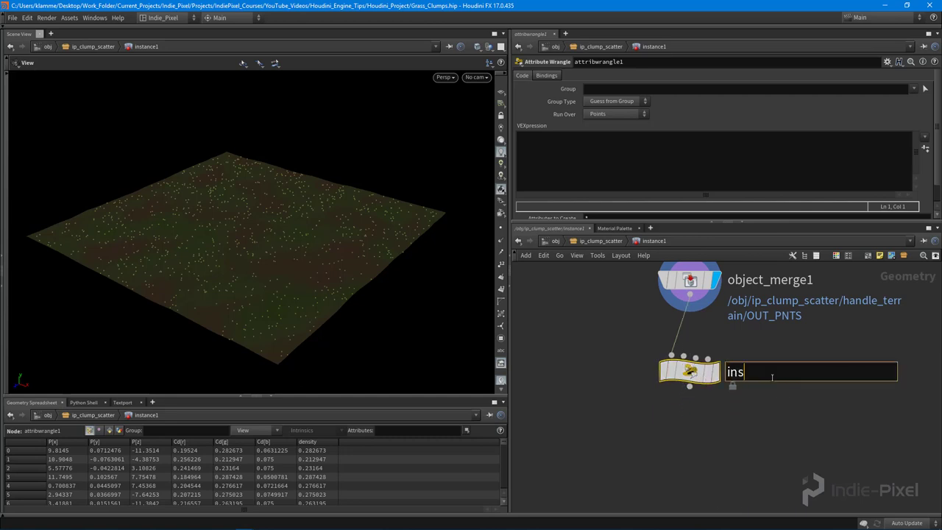
type("tance_attrs")
key("Return")
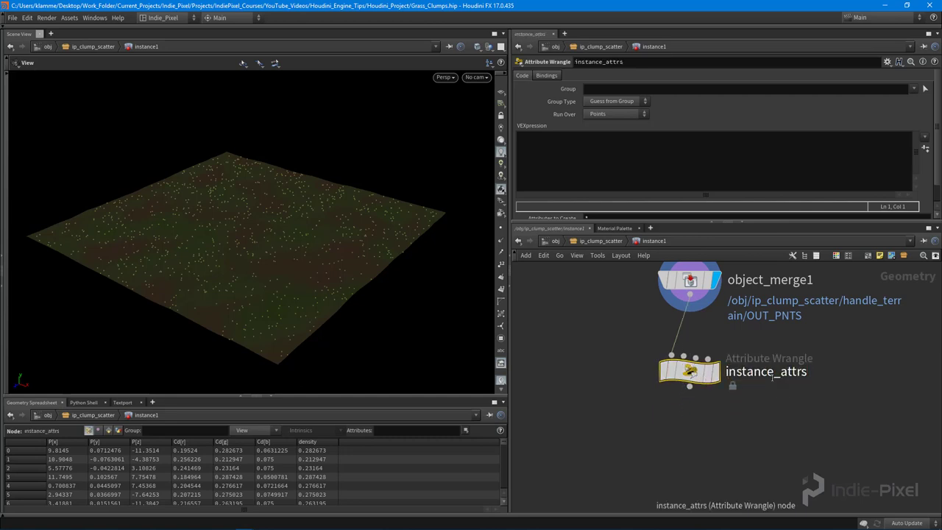
left_click(719, 376)
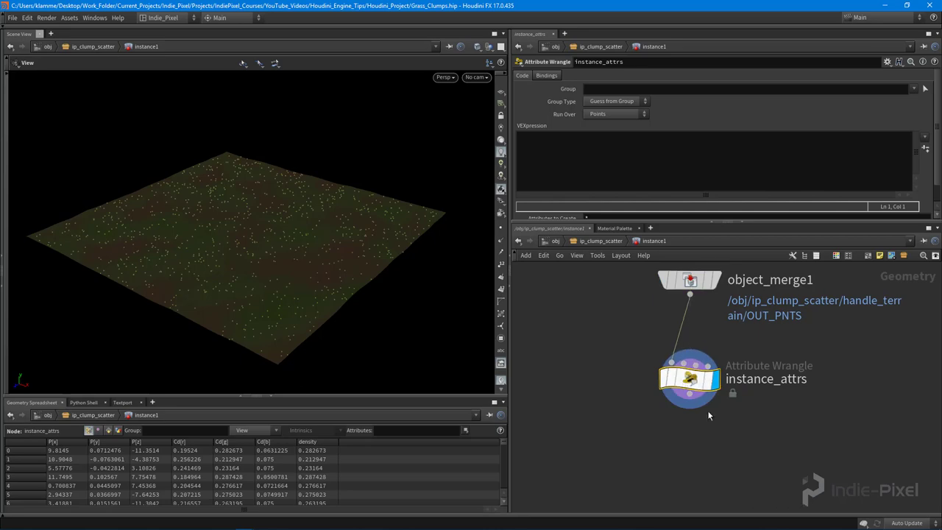
middle_click_drag(720, 379, 715, 392)
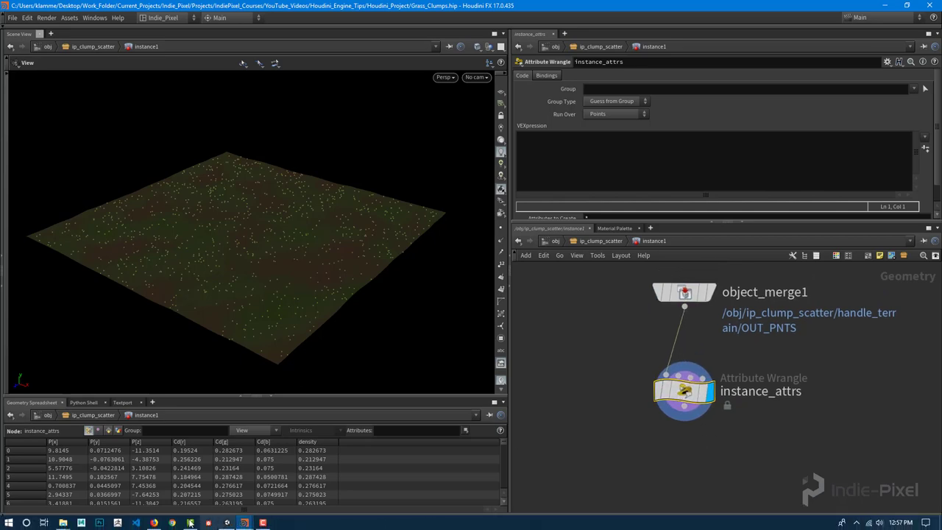
Step: Switch to Firefox and examine the unity_instance attribute and its example prefab path in the Houdini Engine for Unity documentation
left_click(155, 523)
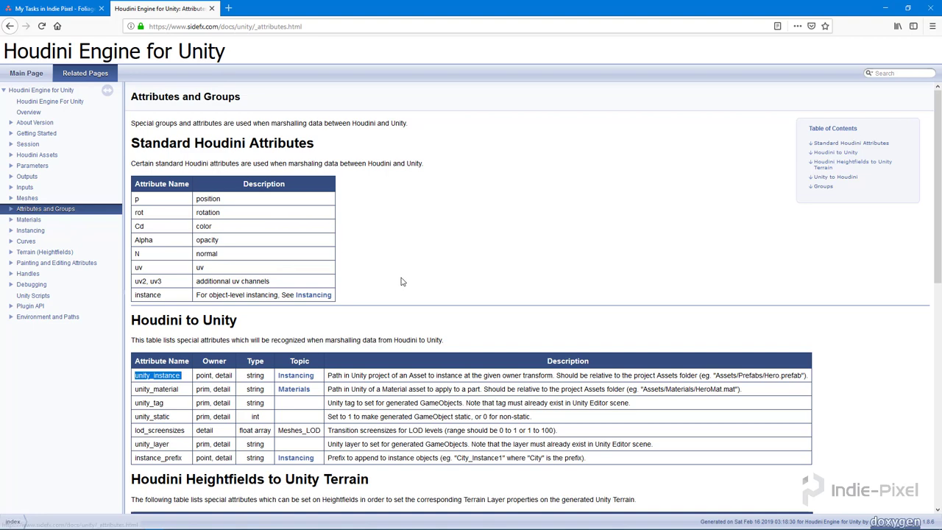
scroll(207, 310, "down", 3)
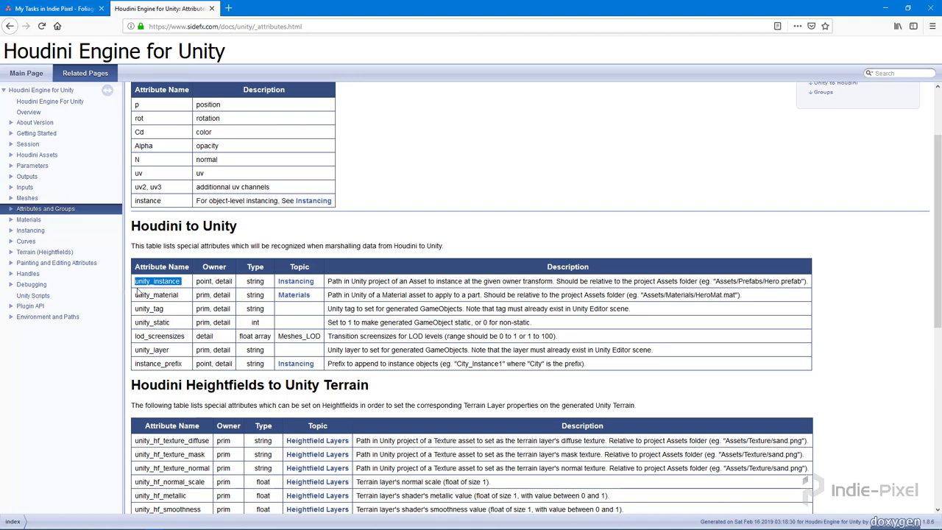
left_click_drag(327, 281, 717, 285)
left_click(802, 293)
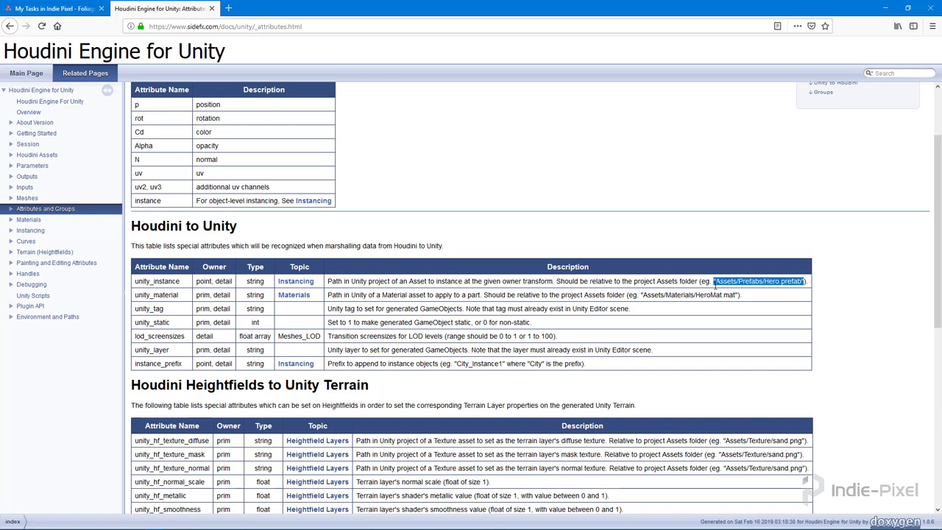
Step: Switch back to Houdini and enter s@unity_instance = ""; as the VEXpression of instance_attrs
mouse_move(265, 527)
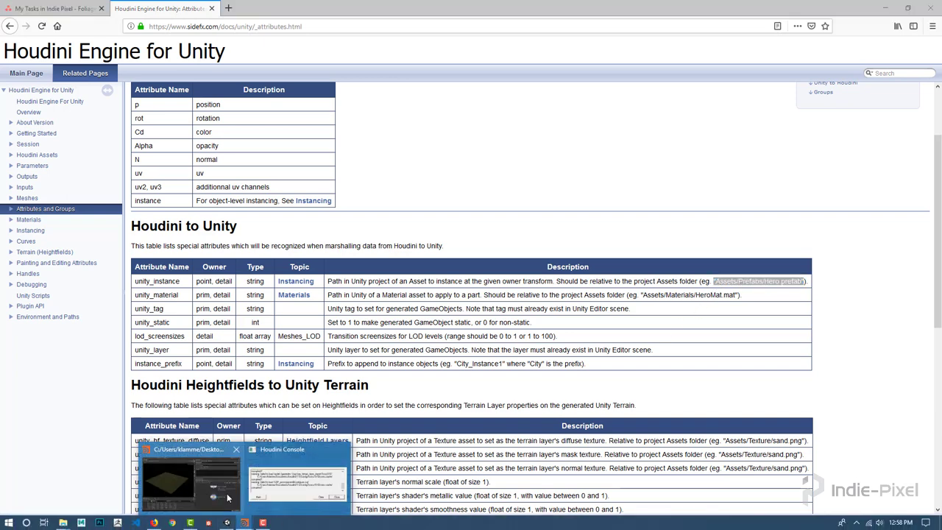
left_click(245, 523)
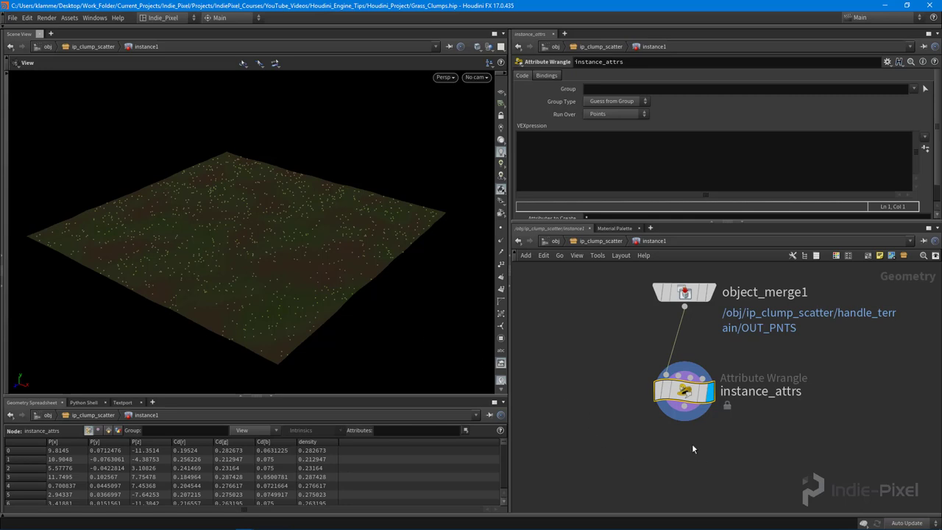
left_click(578, 167)
type("s@unty")
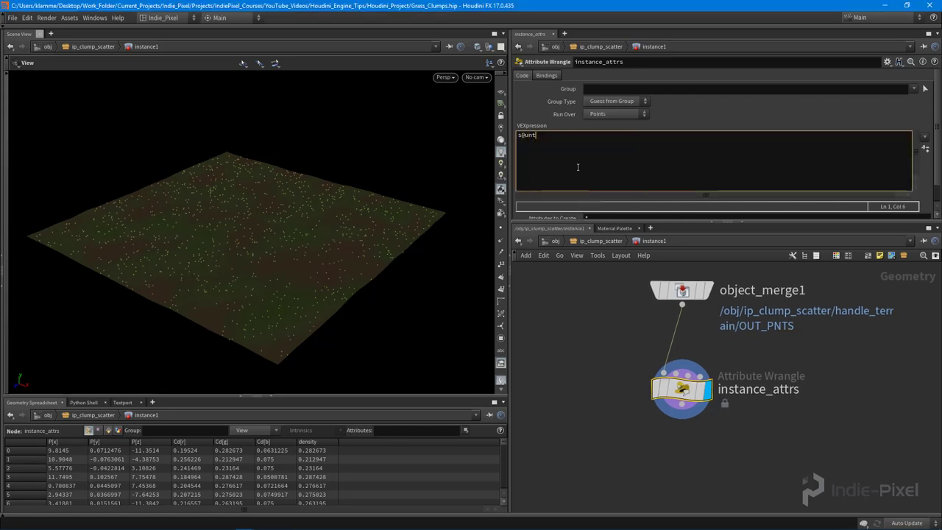
key("BackSpace")
type("ity_ins")
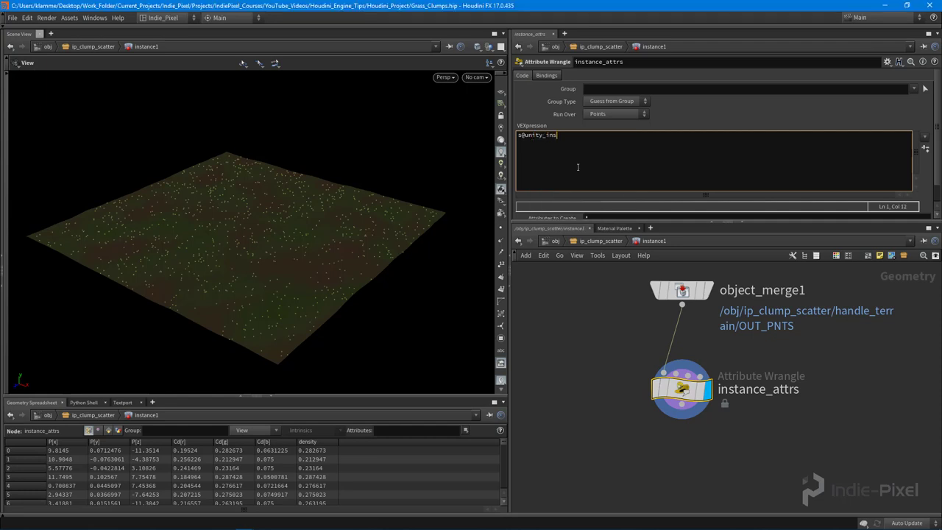
type("tance = \"")
left_click(573, 135)
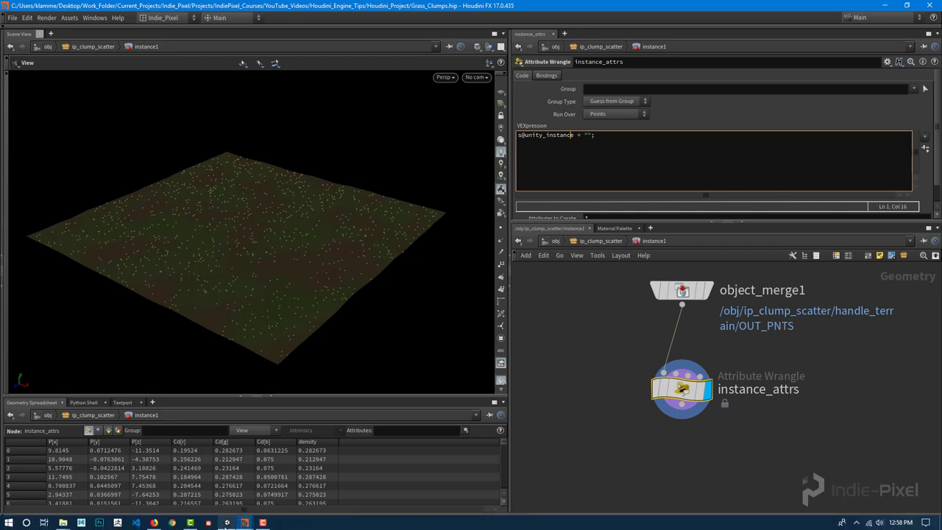
Step: Switch to Unity and copy the asset path of the grass_clump_001 prefab in the Grasses folder
left_click(244, 522)
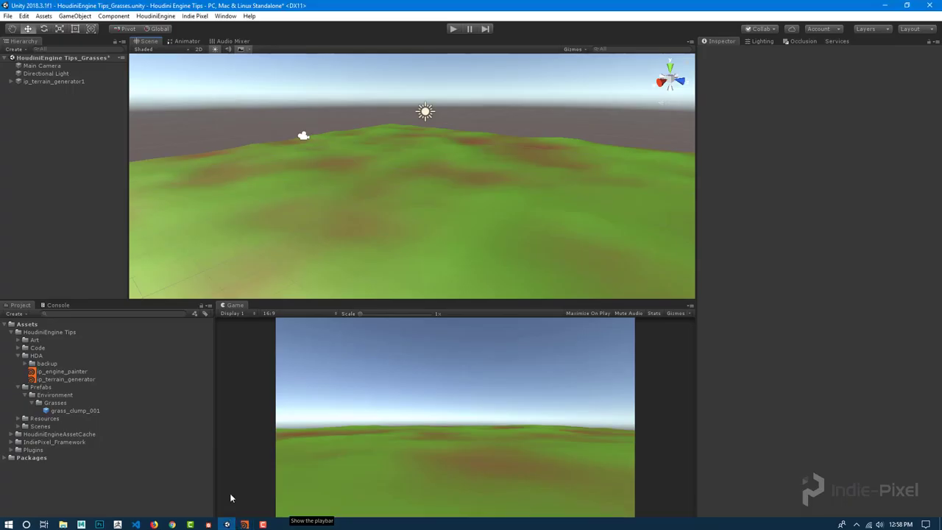
left_click(69, 410)
right_click(69, 410)
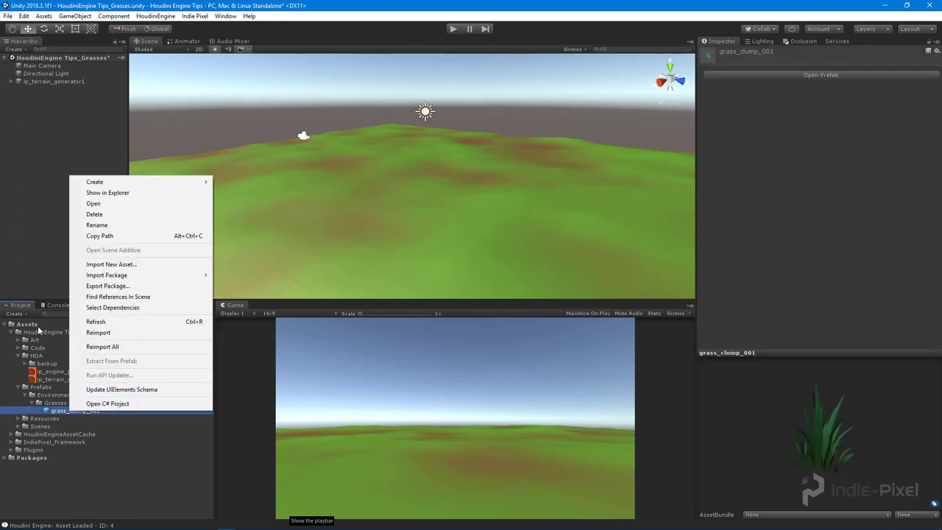
left_click(113, 237)
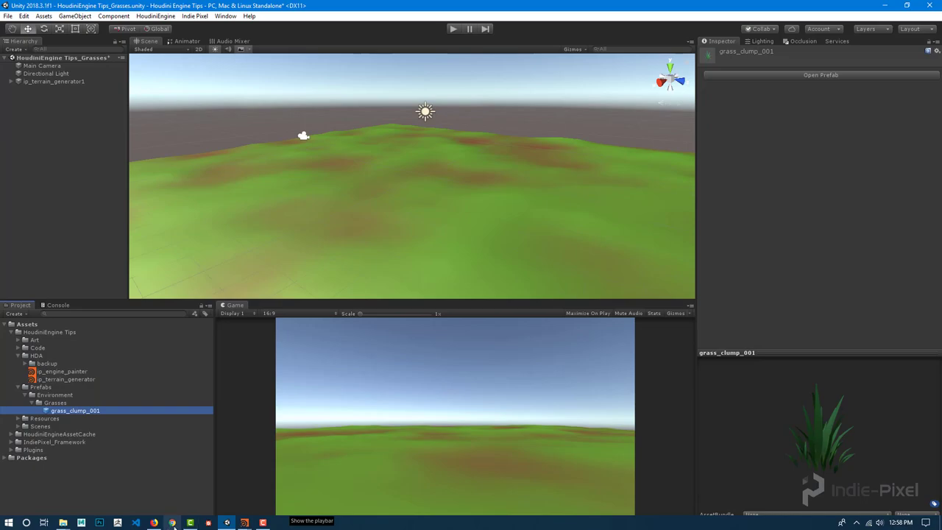
Step: Back in Houdini, paste Assets/HoudiniEngine Tips/Prefabs/Environment/Grasses/grass_clump_001.prefab between the unity_instance quotes and apply the code
mouse_move(244, 522)
left_click(193, 477)
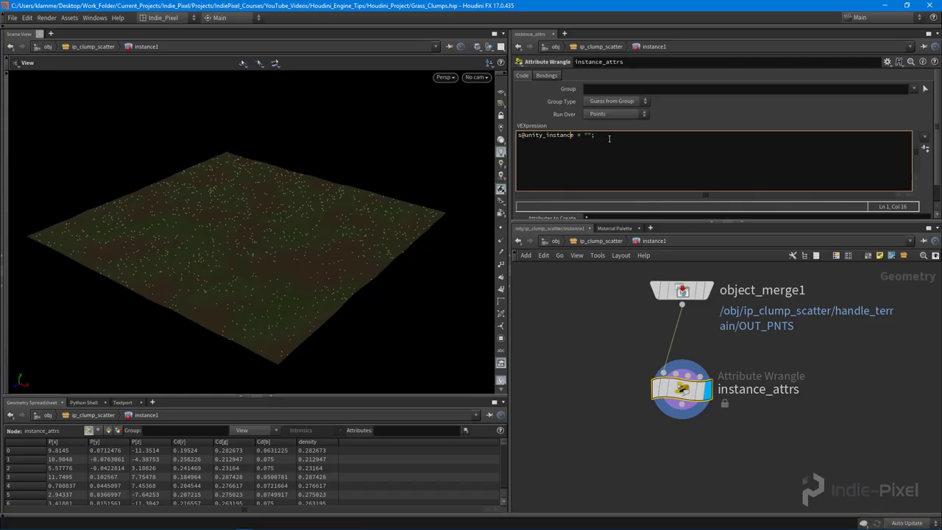
key("ctrl+v")
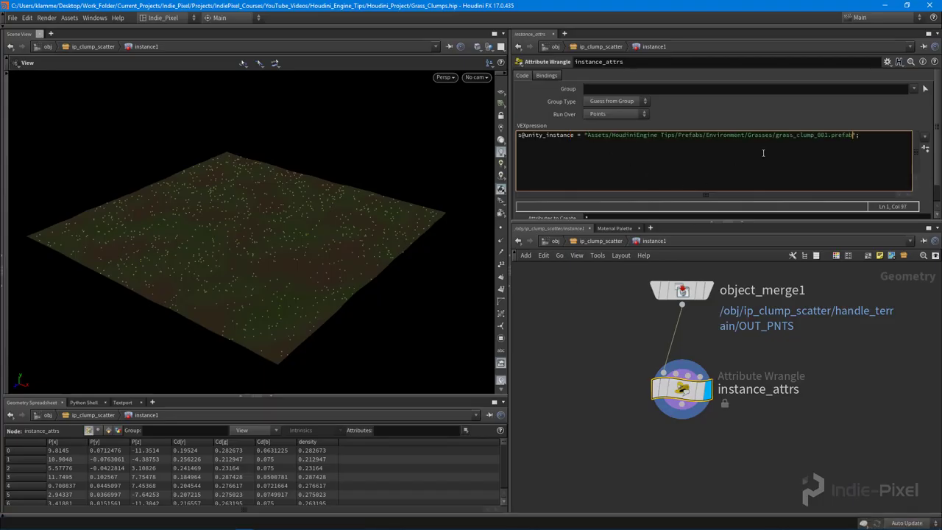
key("ctrl+Return")
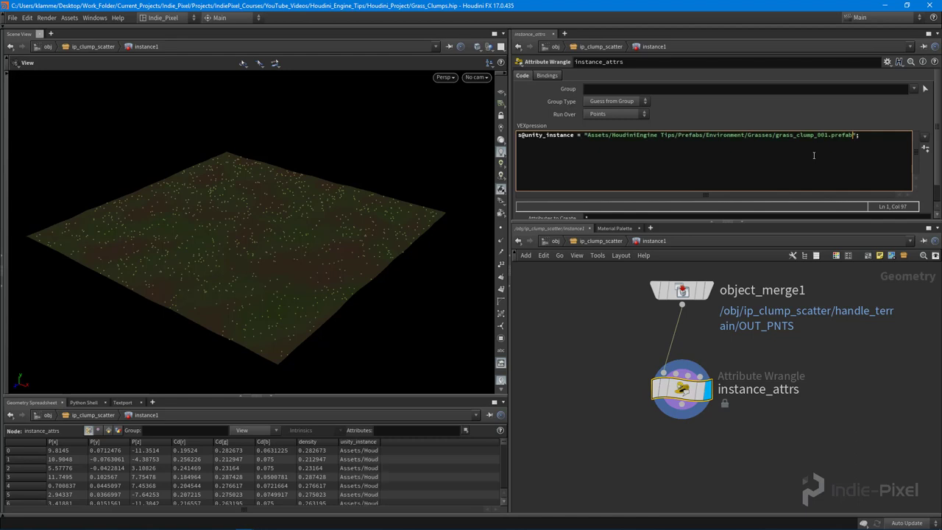
Step: Return to the obj level and start a new digital asset from the ip_clump_scatter subnetwork with operator name ip_clump_scatter
left_click_drag(361, 305, 309, 273)
key("u")
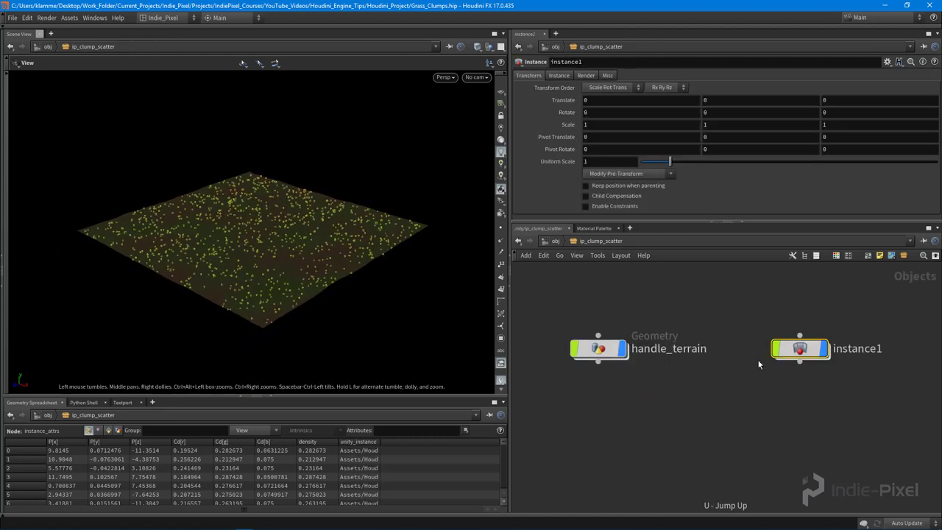
key("u")
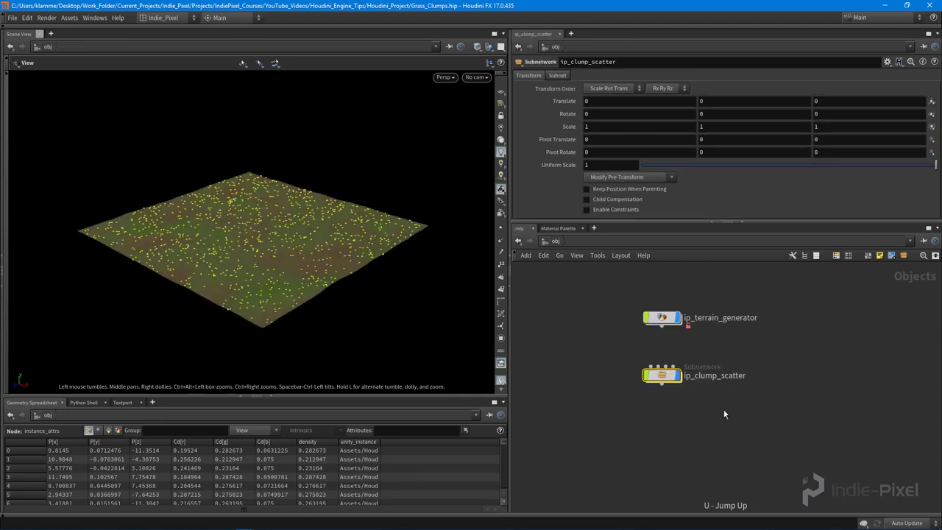
right_click(664, 375)
left_click(697, 489)
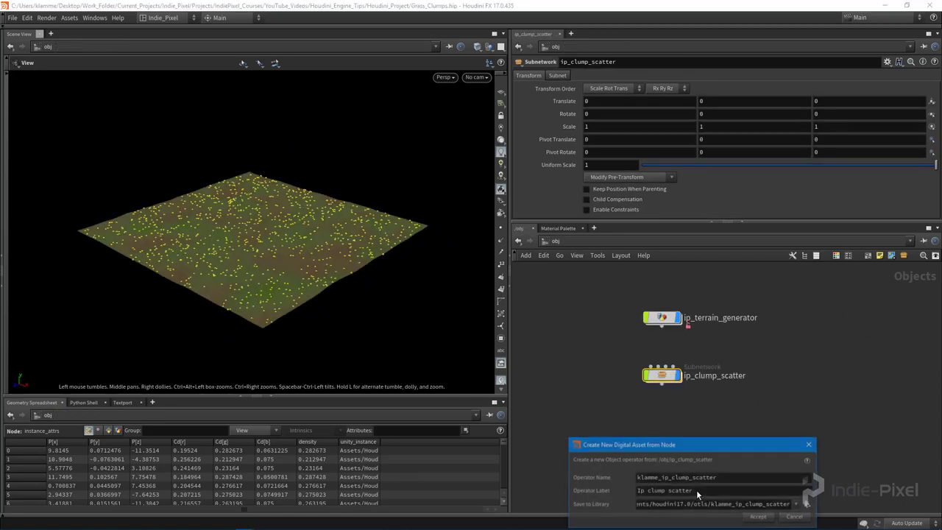
left_click_drag(680, 446, 405, 402)
key("BackSpace")
Step: Set the operator label to IP Clump Scatter and create the digital asset
left_click(497, 414)
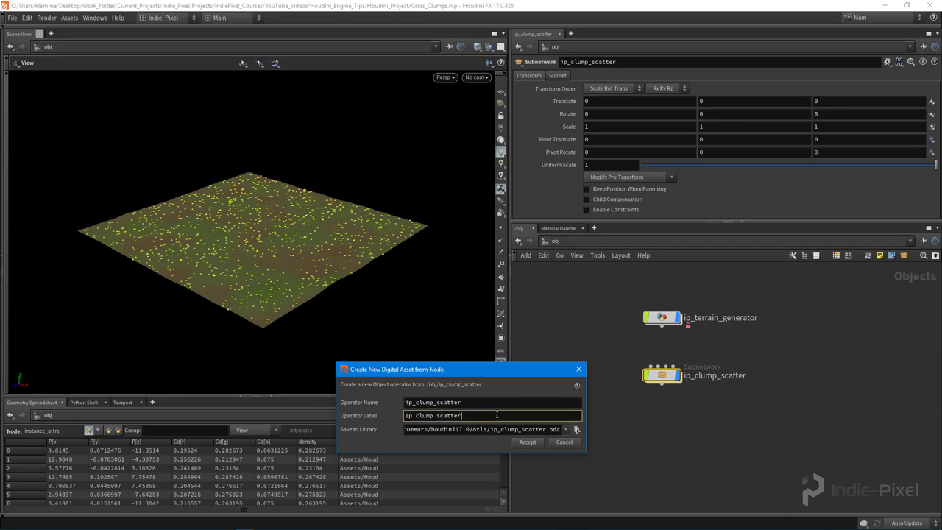
key("BackSpace")
type("S")
key("BackSpace")
type("C")
key("BackSpace")
type("P")
left_click(527, 442)
left_click(600, 497)
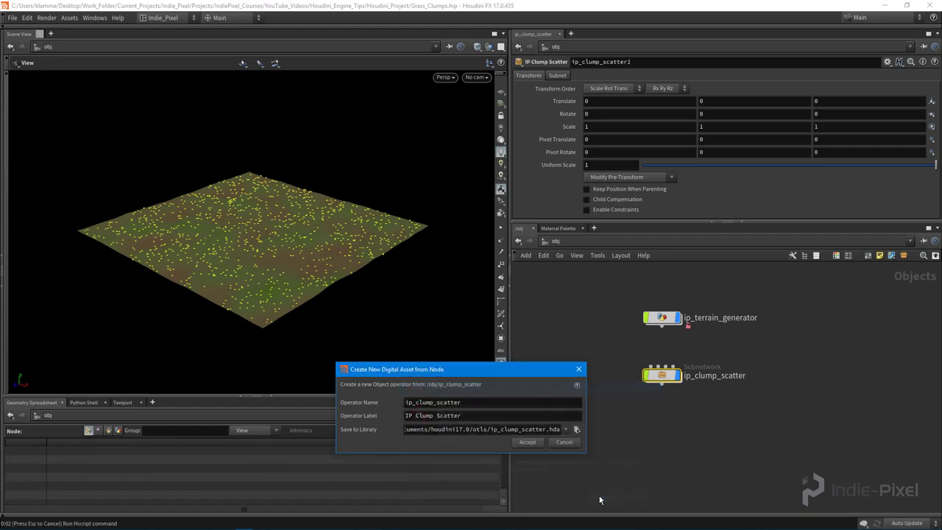
Step: Make the asset's Transform and Subnet parameter folders invisible and apply the change, saving despite the outside reference
left_click_drag(522, 159, 240, 81)
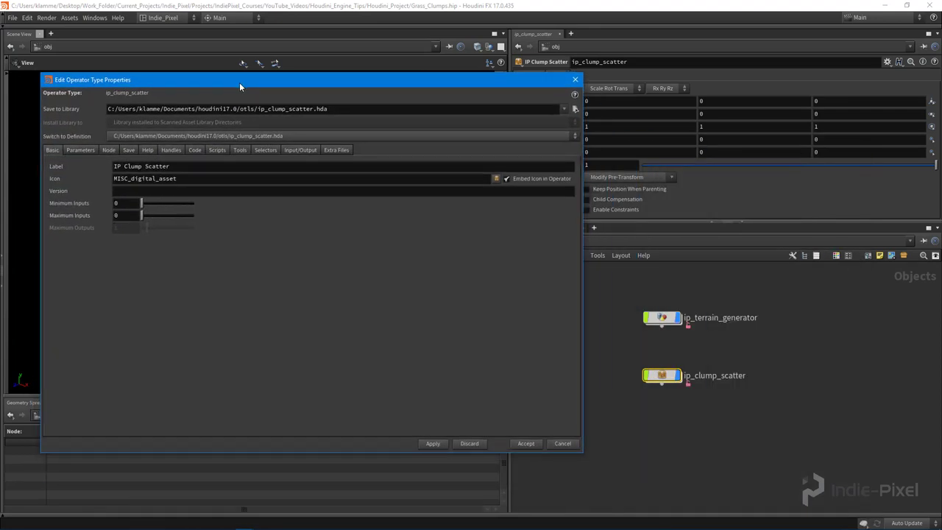
left_click(82, 150)
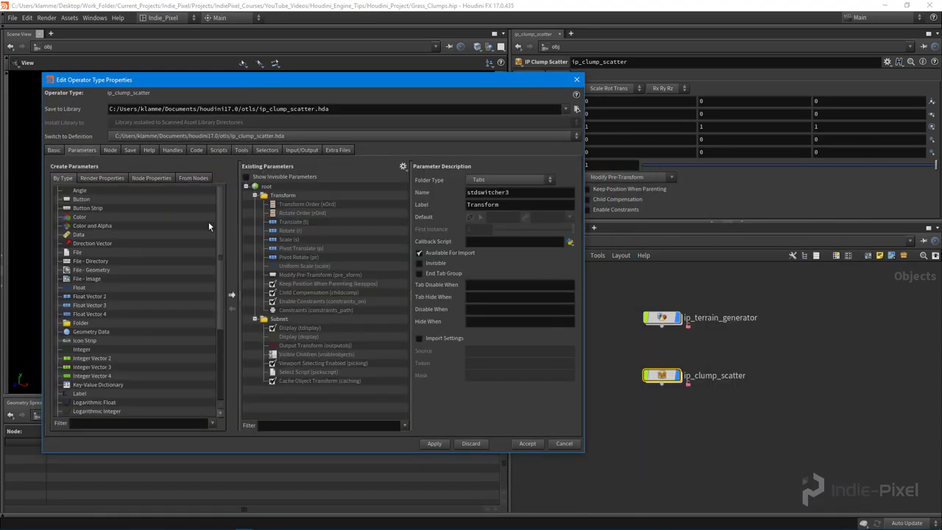
left_click(254, 195)
left_click(255, 204)
double_click(280, 195)
left_click(280, 205)
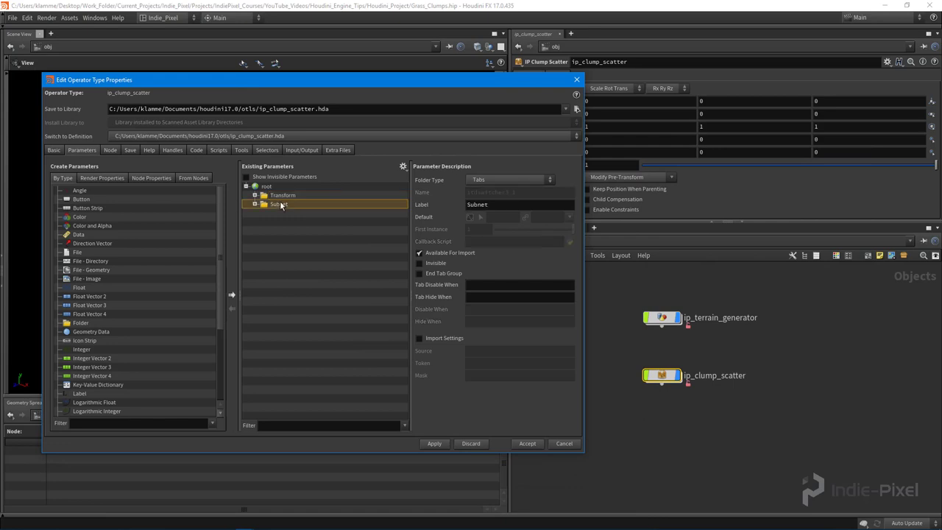
left_click(284, 196, "shift")
left_click(430, 265)
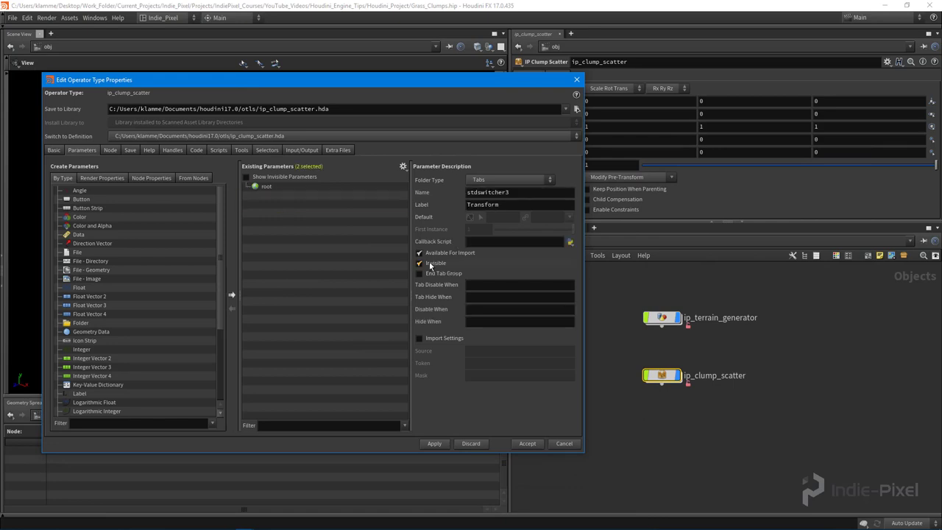
left_click(435, 444)
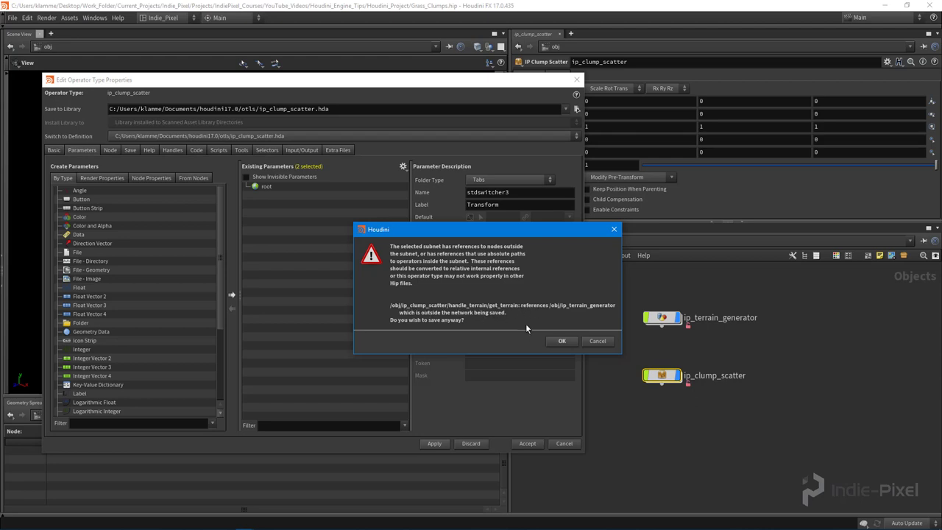
left_click(559, 342)
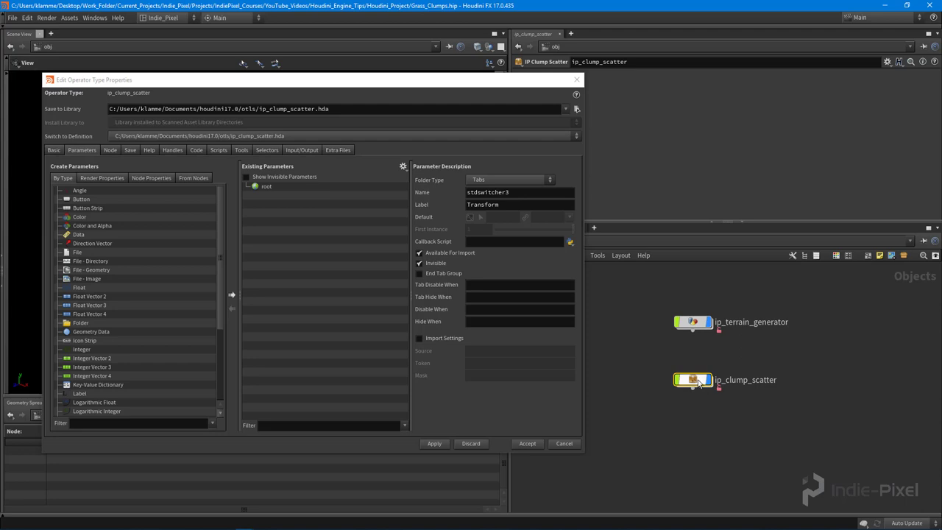
Step: Promote the Object 1 path of the get_terrain node in handle_terrain to the ip_clump_scatter asset's parameters
double_click(661, 377)
double_click(660, 388)
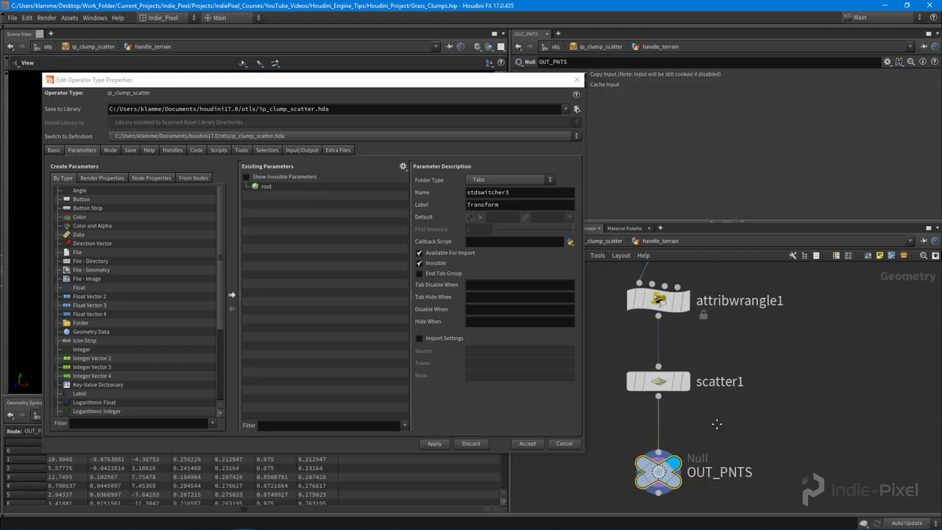
left_click(698, 341)
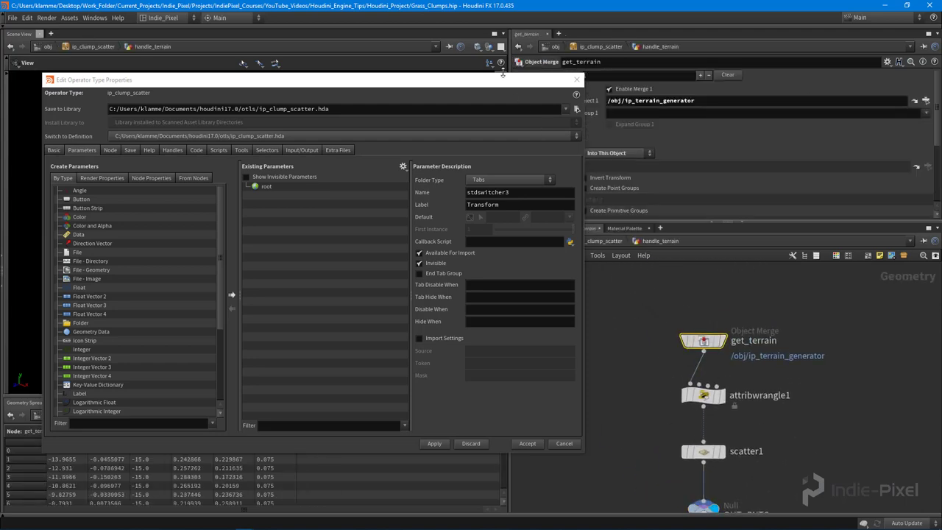
left_click_drag(448, 78, 376, 76)
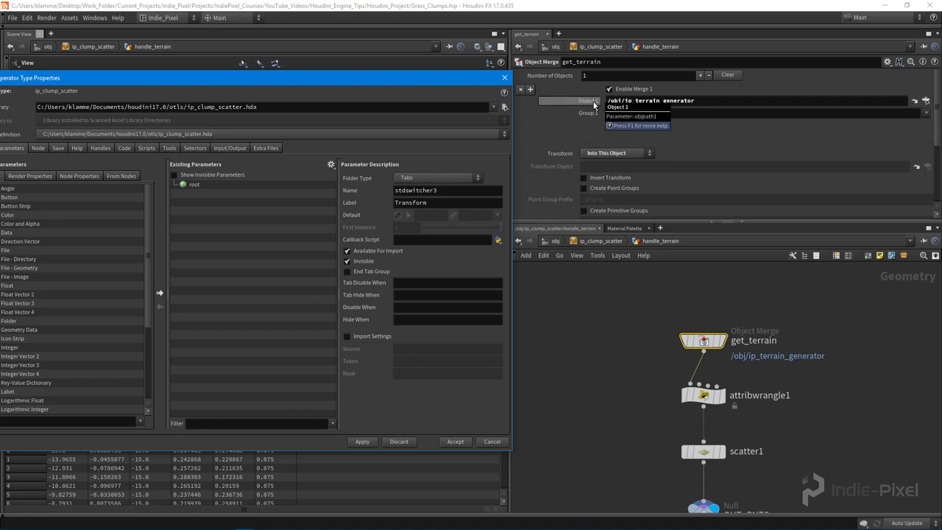
left_click_drag(593, 101, 306, 198)
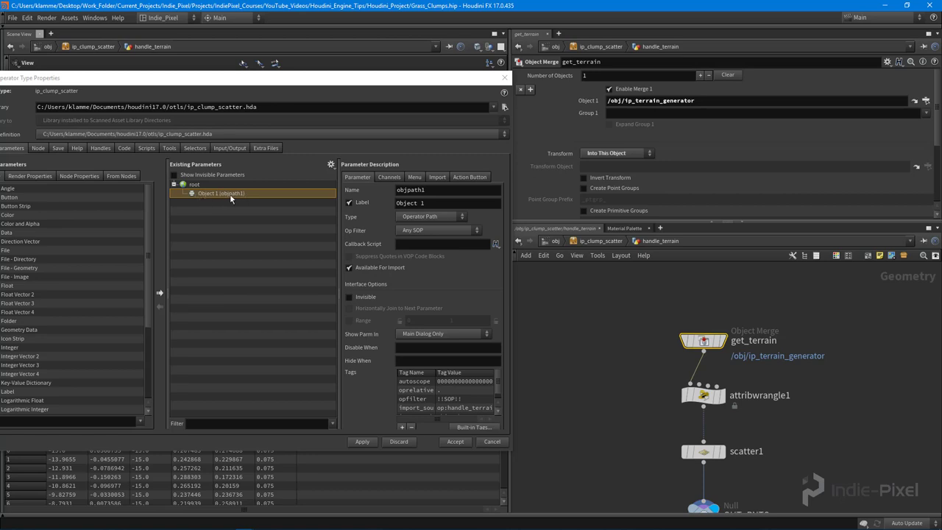
left_click_drag(244, 83, 286, 82)
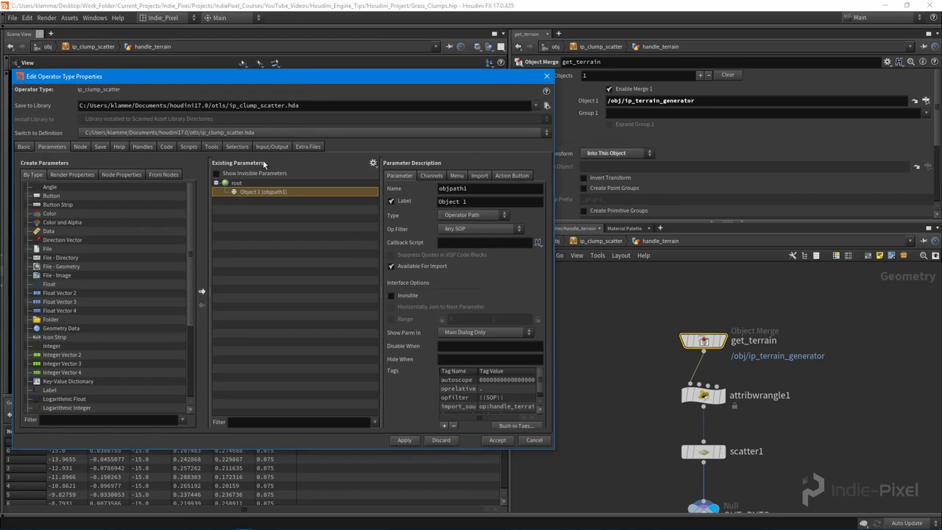
Step: Label the promoted object path parameter Terrain and apply the change to the asset
triple_click(458, 200)
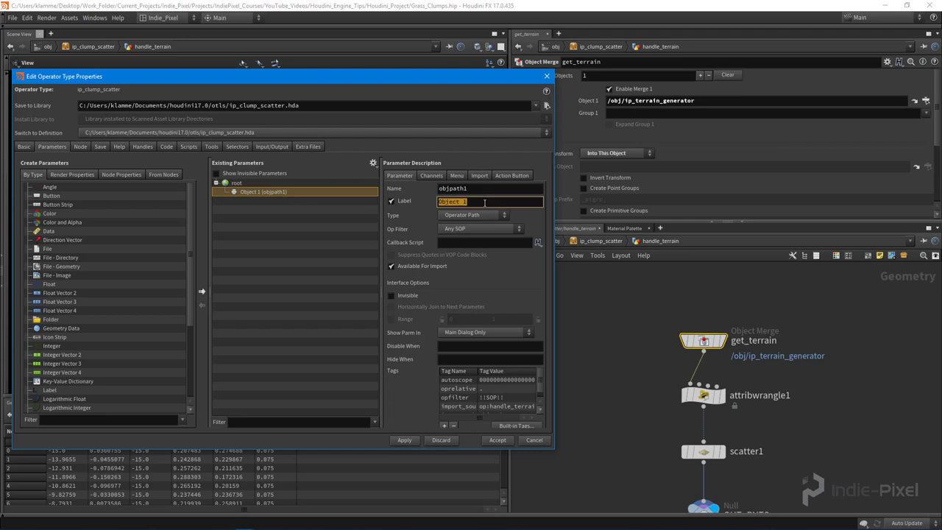
type("Terrains")
key("BackSpace")
key("Return")
left_click(433, 176)
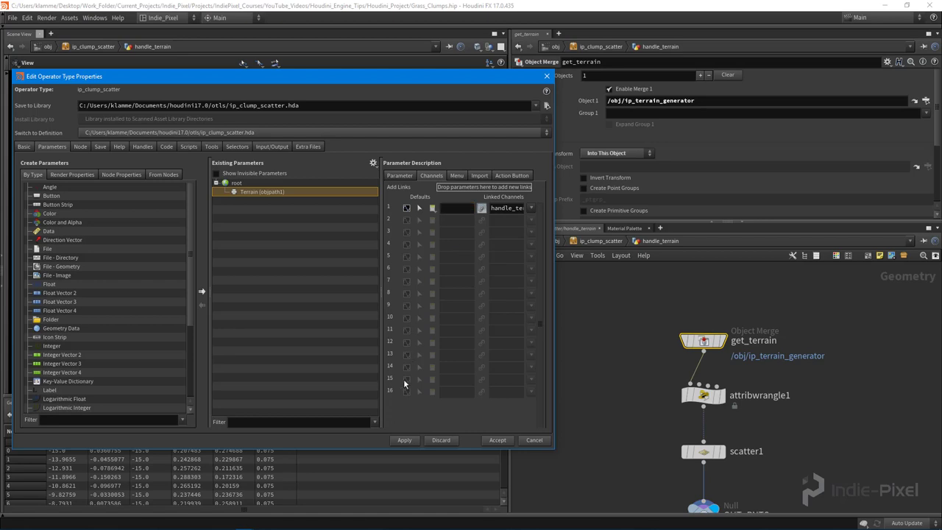
left_click(403, 441)
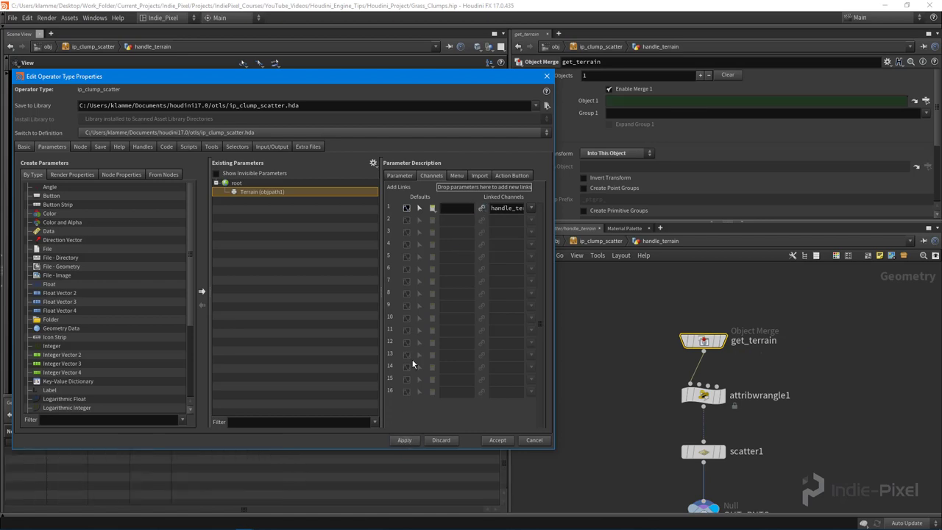
left_click(401, 175)
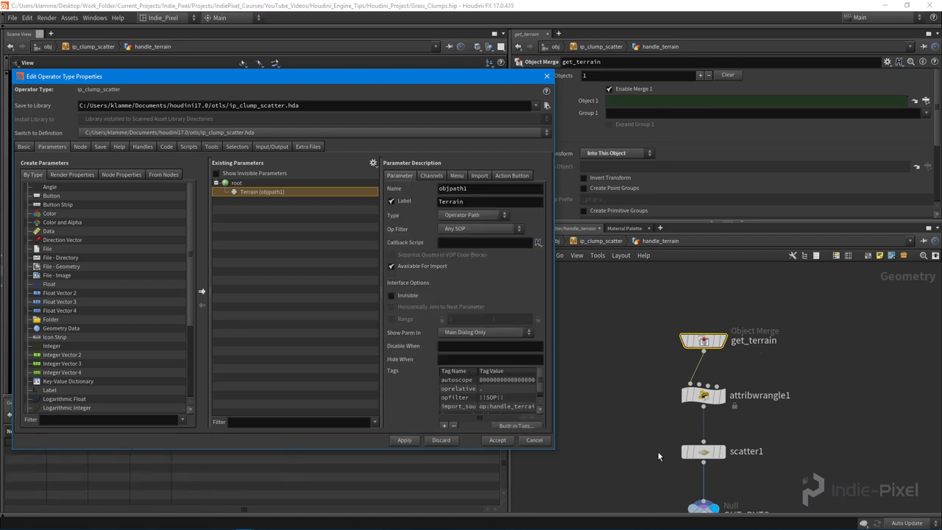
Step: Examine the relative path in instance1's object_merge1 and the OUT_PNTS null in handle_terrain that it refers to
middle_click_drag(788, 458, 744, 417)
key("u")
double_click(786, 389)
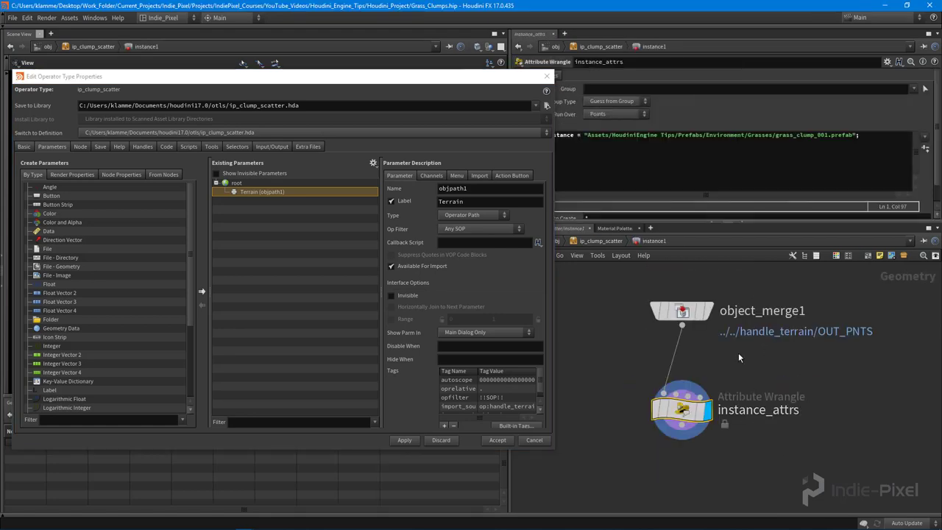
left_click(692, 341)
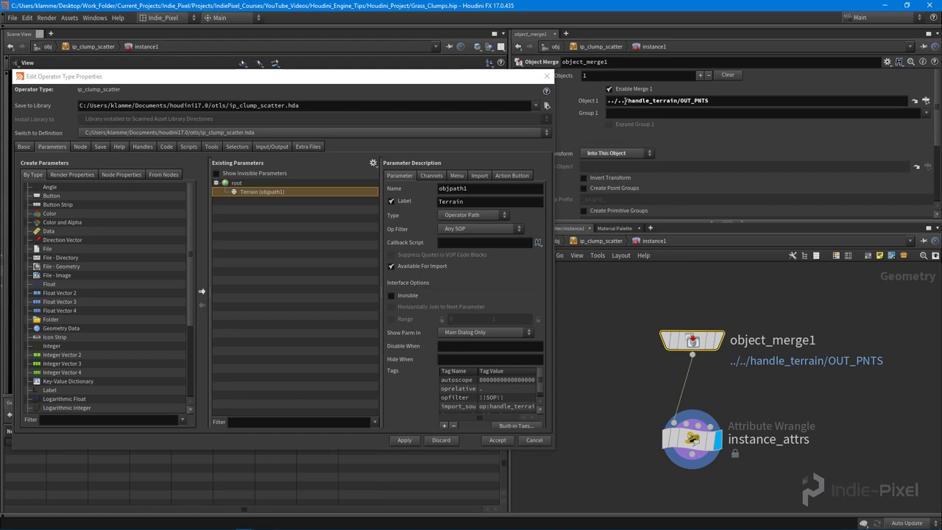
left_click_drag(626, 101, 607, 100)
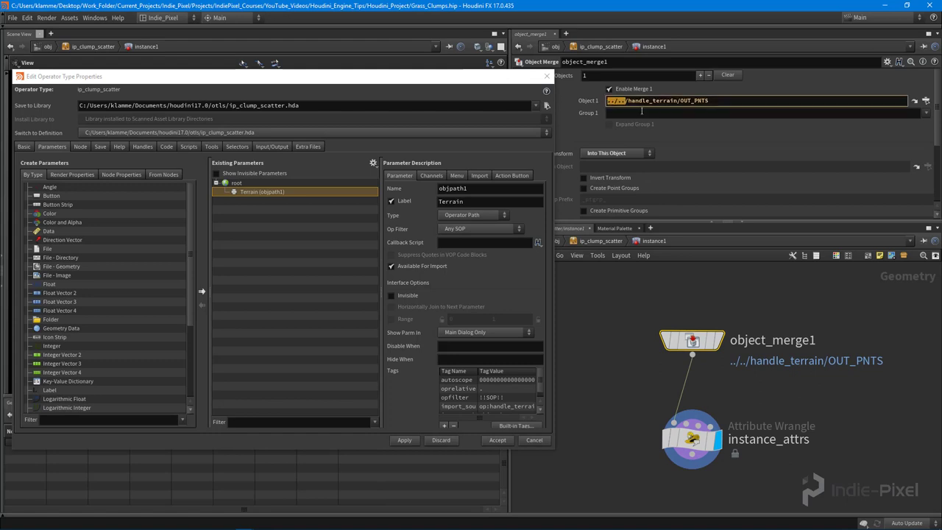
left_click_drag(709, 101, 602, 107)
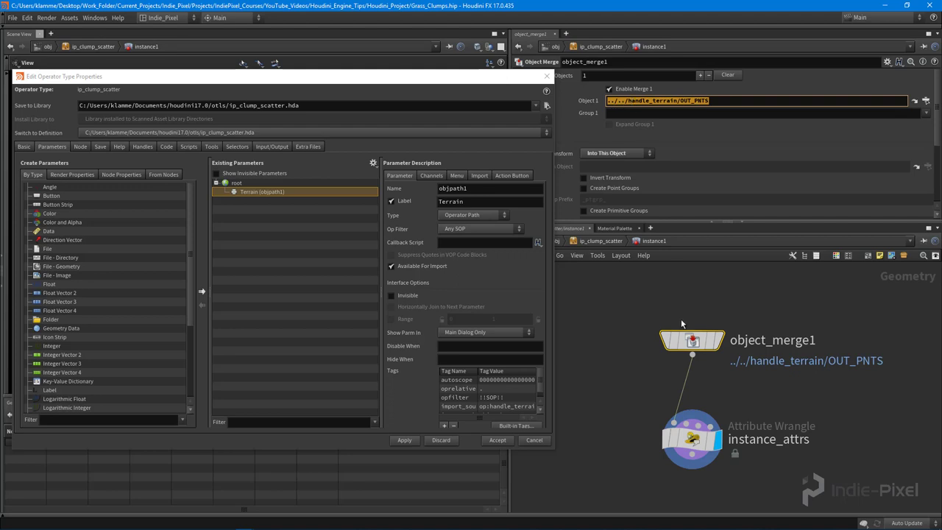
left_click(692, 440)
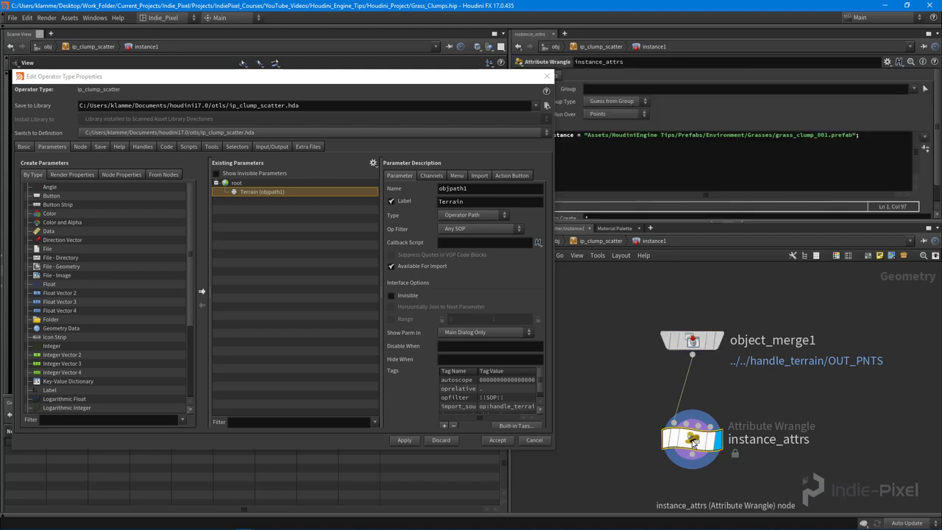
key("u")
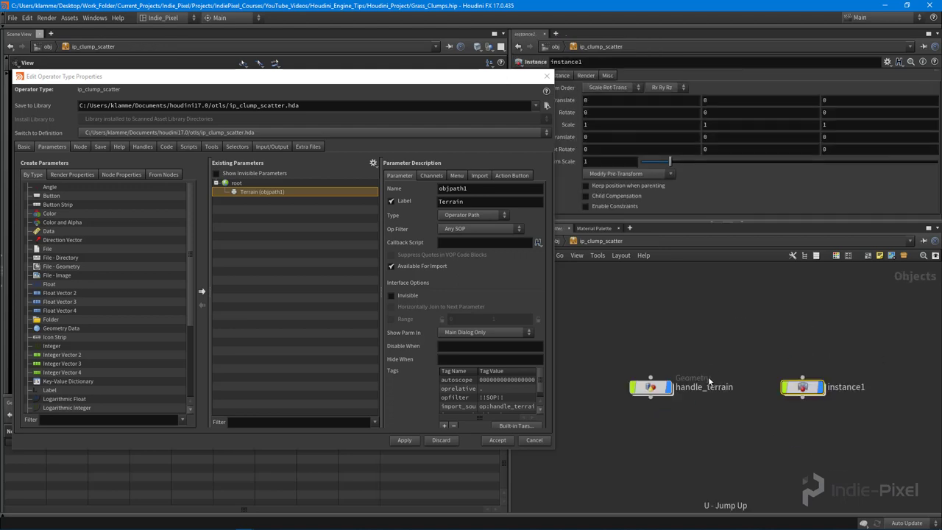
double_click(653, 388)
left_click(653, 475)
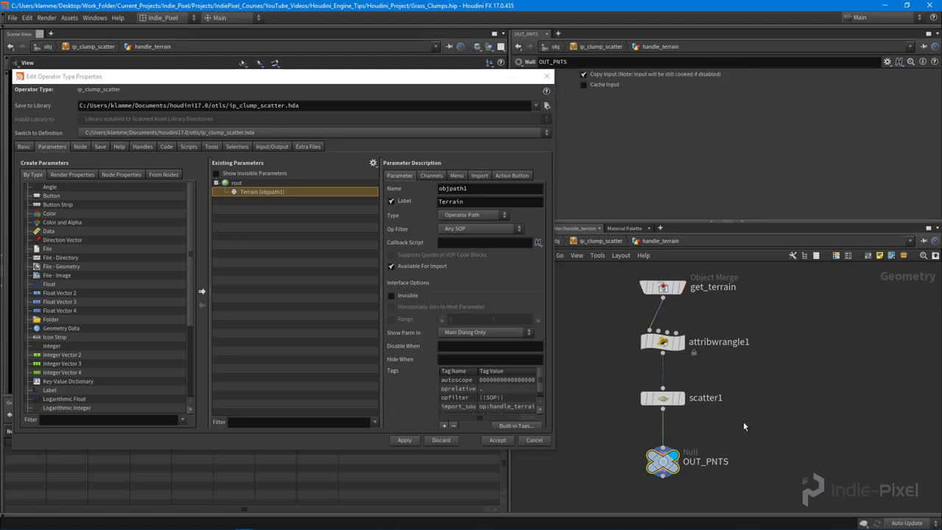
key("u")
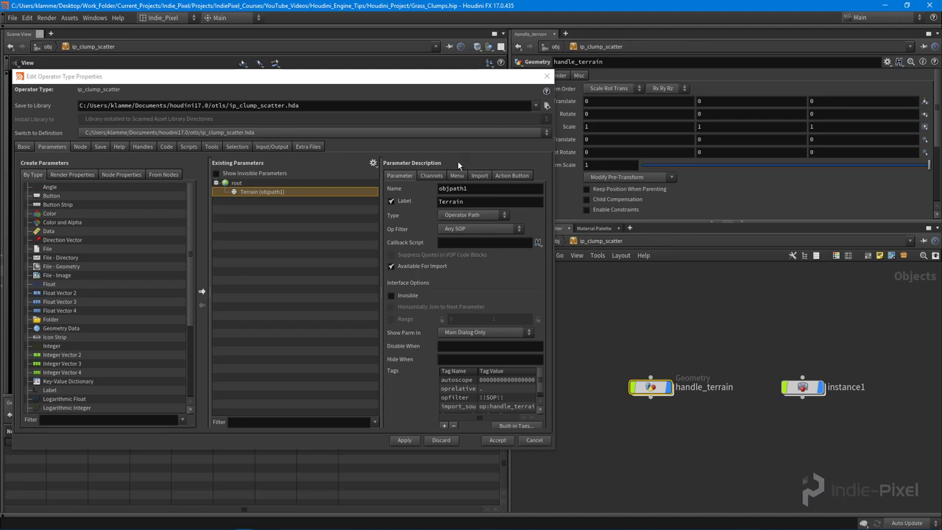
Step: Promote scatter1's Force Total Count from handle_terrain to the asset's parameters and label it Clump Count
left_click_drag(408, 79, 379, 75)
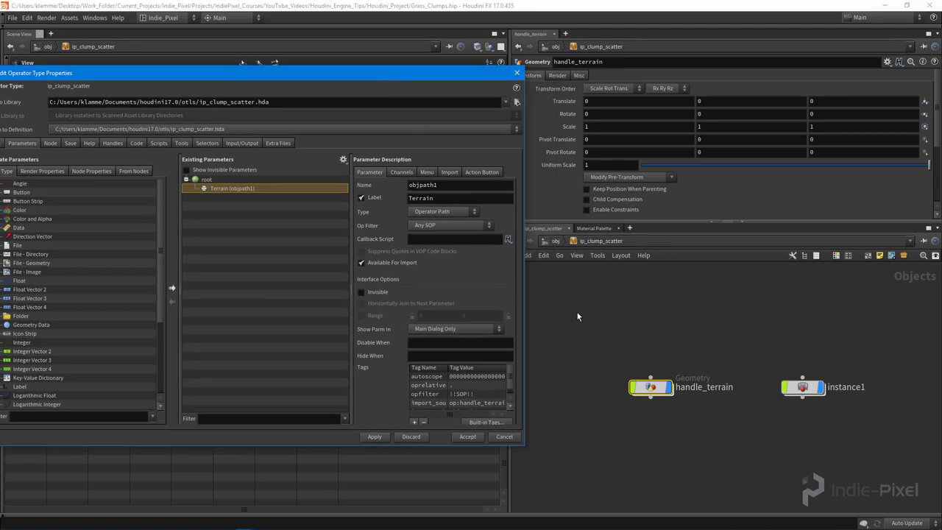
double_click(665, 384)
left_click(698, 402)
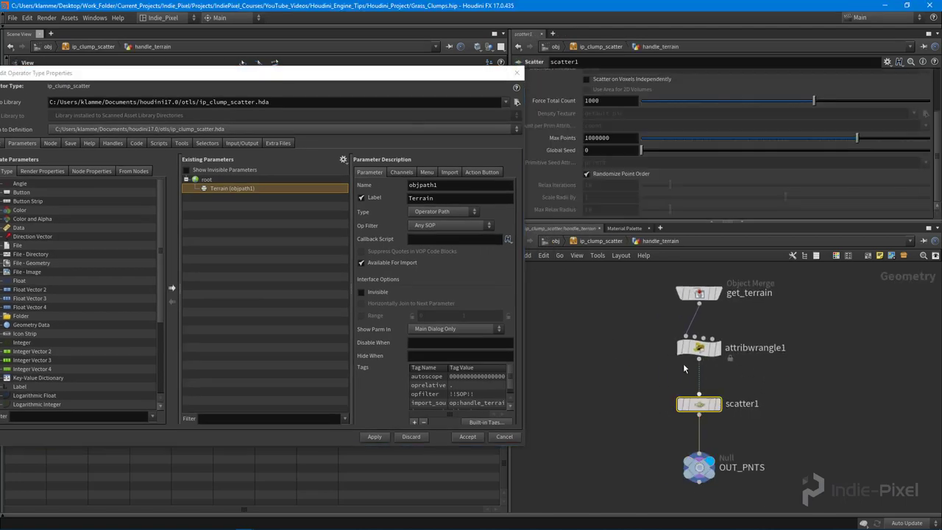
left_click_drag(552, 101, 199, 212)
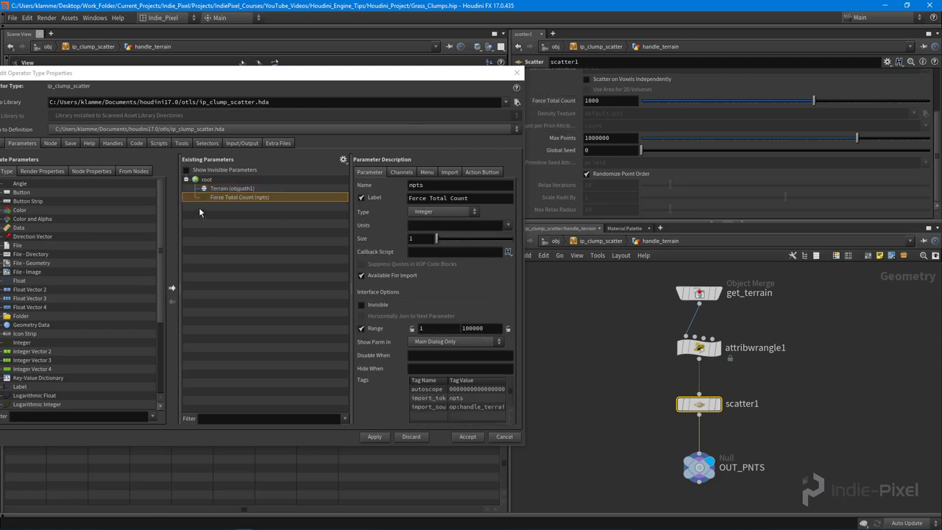
left_click(480, 199)
type("Clu")
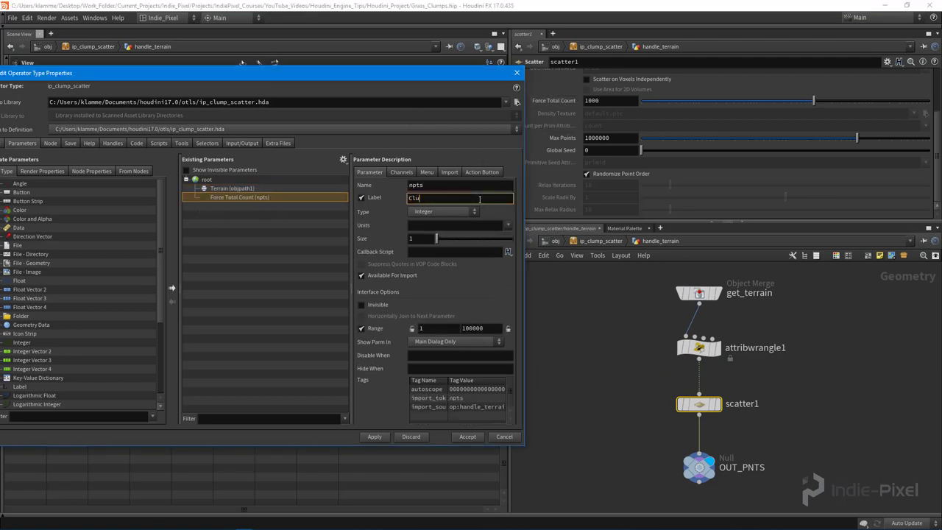
type("mp Count")
key("Return")
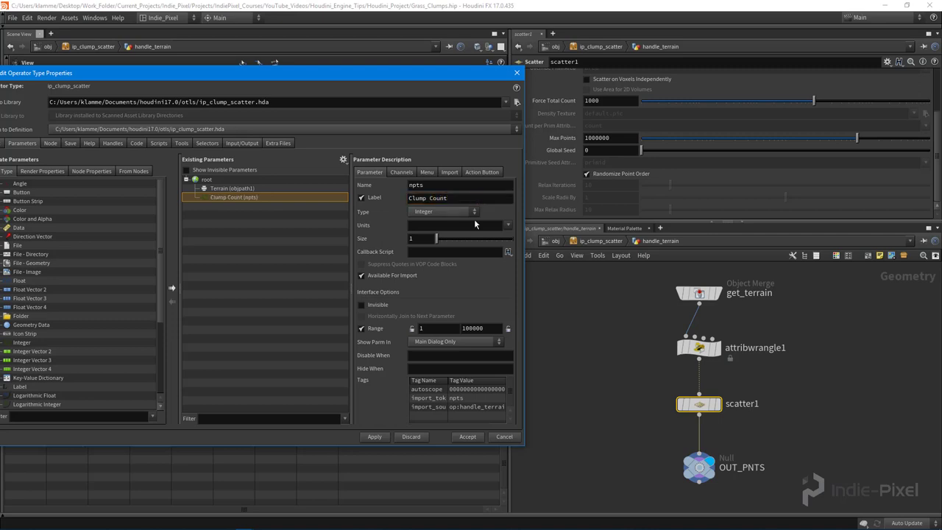
Step: Set the Clump Count range maximum to 5000, then apply and accept the operator type properties
double_click(485, 329)
type("50")
key("Return")
left_click(401, 172)
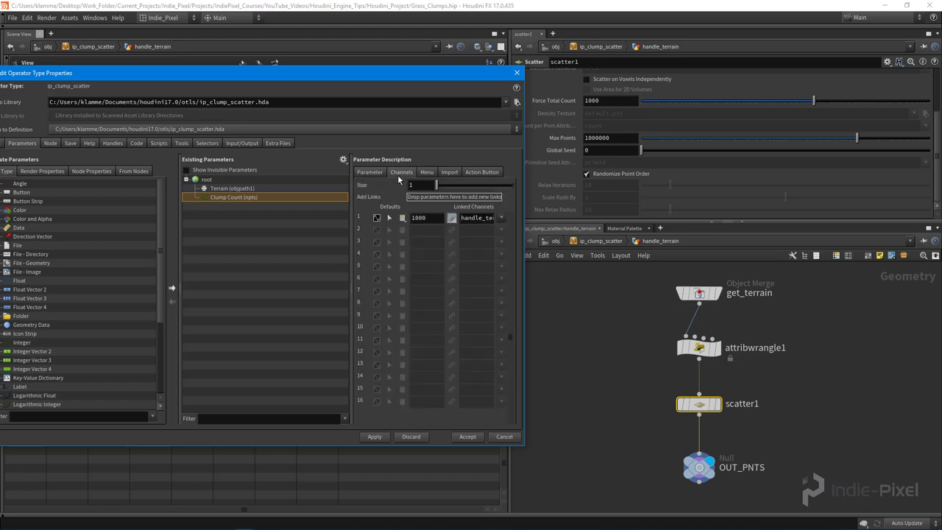
left_click(370, 172)
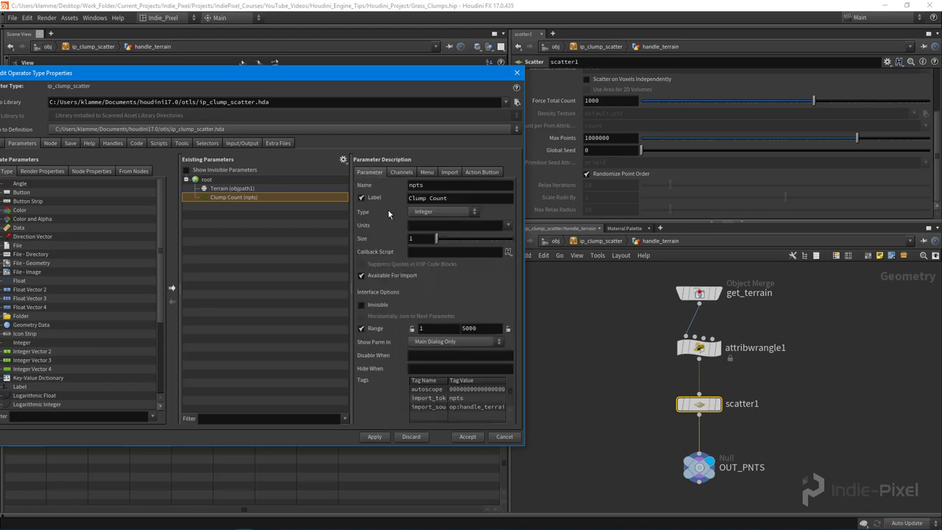
left_click(374, 436)
left_click(464, 438)
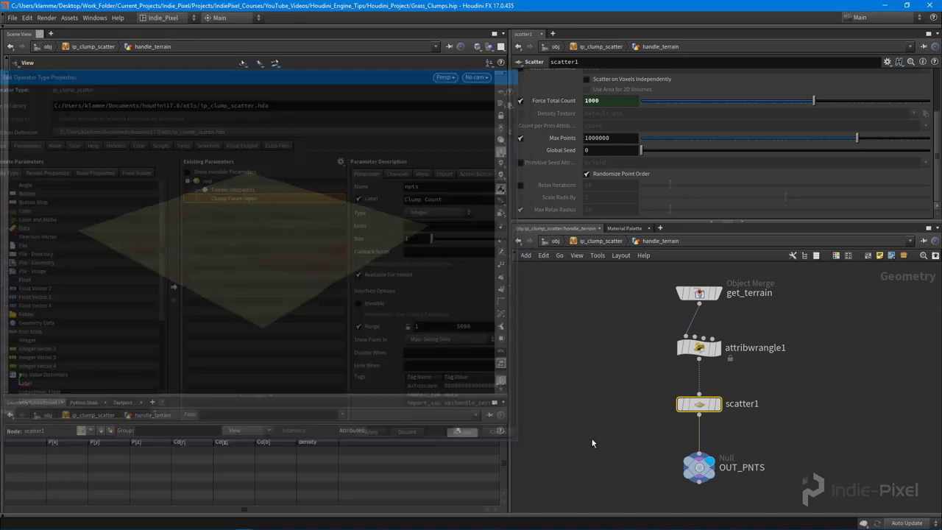
Step: Return to the obj level and save the node type of ip_clump_scatter
key("u")
key("u")
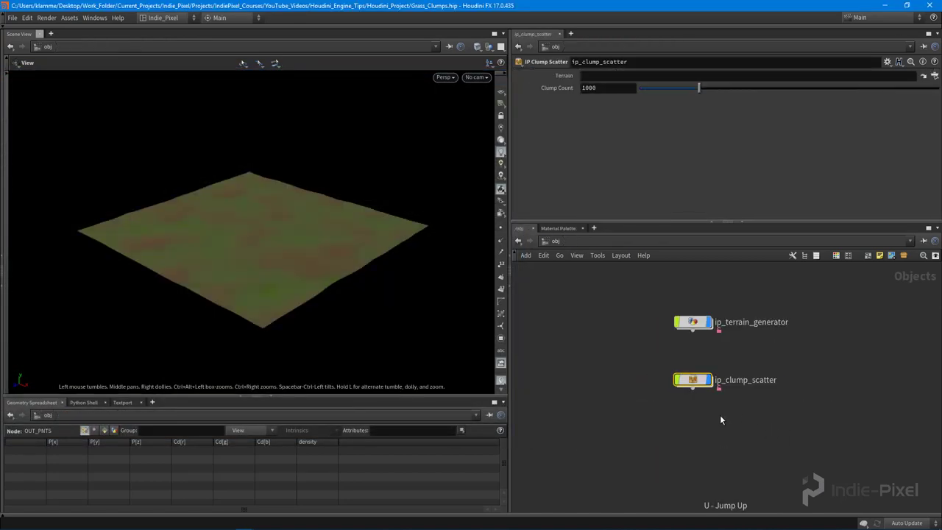
right_click(693, 382)
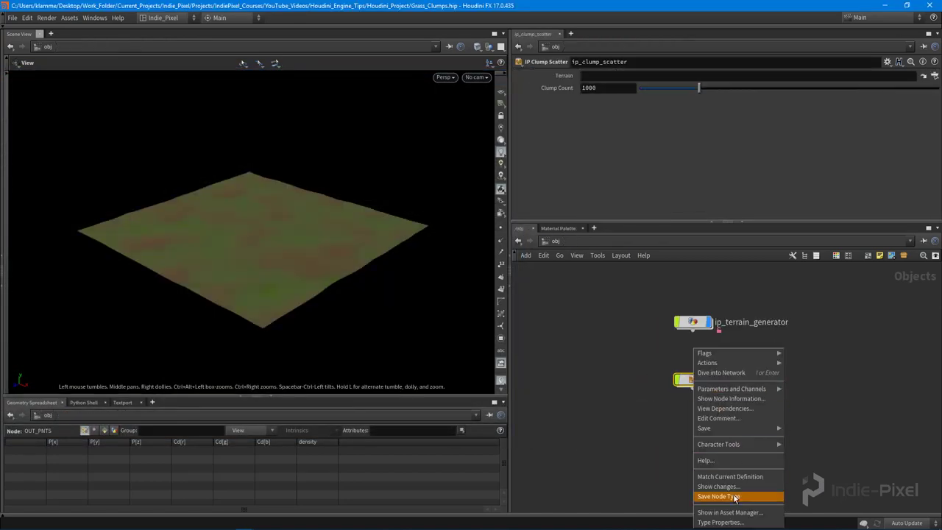
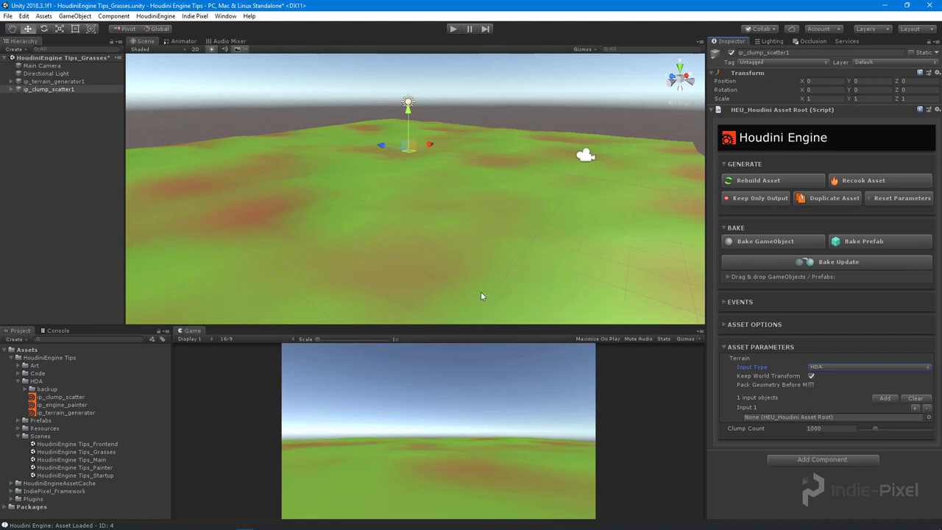
Step: In Unity, assign ip_terrain_generator1 as Input 1 of the clump scatter's Terrain parameter
left_click_drag(63, 89, 803, 417)
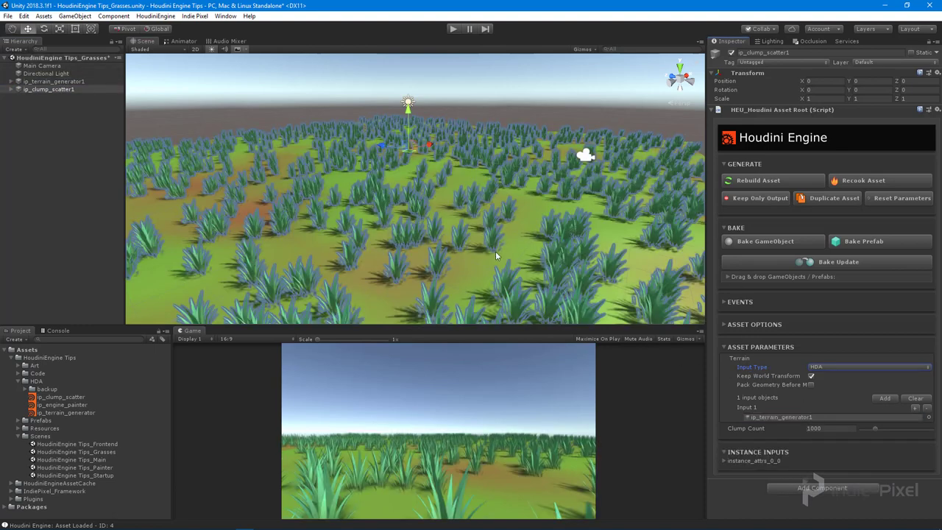
left_click_drag(482, 253, 313, 205, "alt")
left_click_drag(490, 209, 442, 206, "alt")
Step: Examine the clump scatter's instance inputs and its generated instance objects in the scene hierarchy
left_click(723, 460)
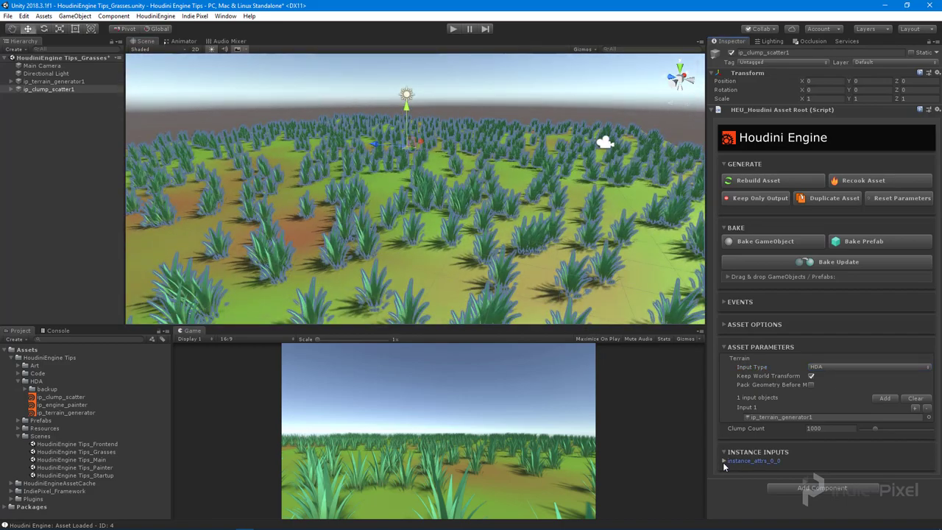
scroll(741, 465, "down", 2)
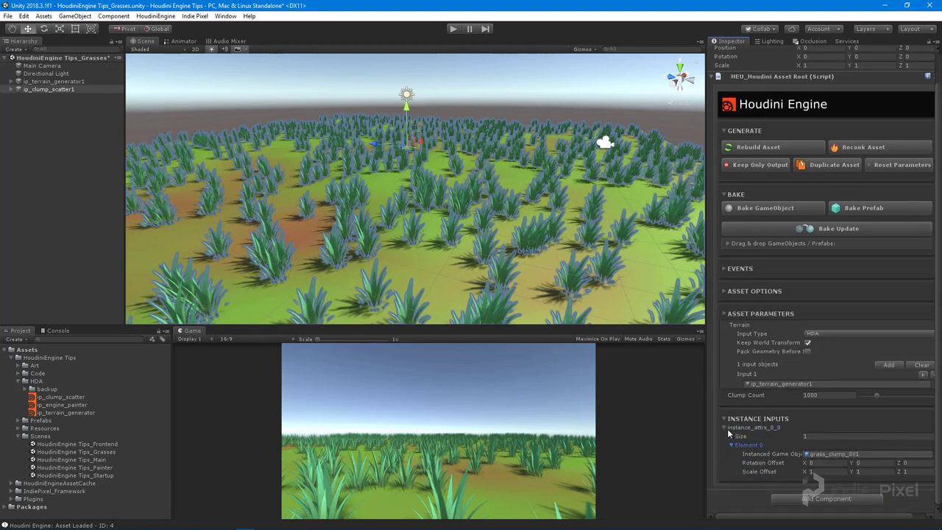
left_click(723, 428)
left_click(725, 452)
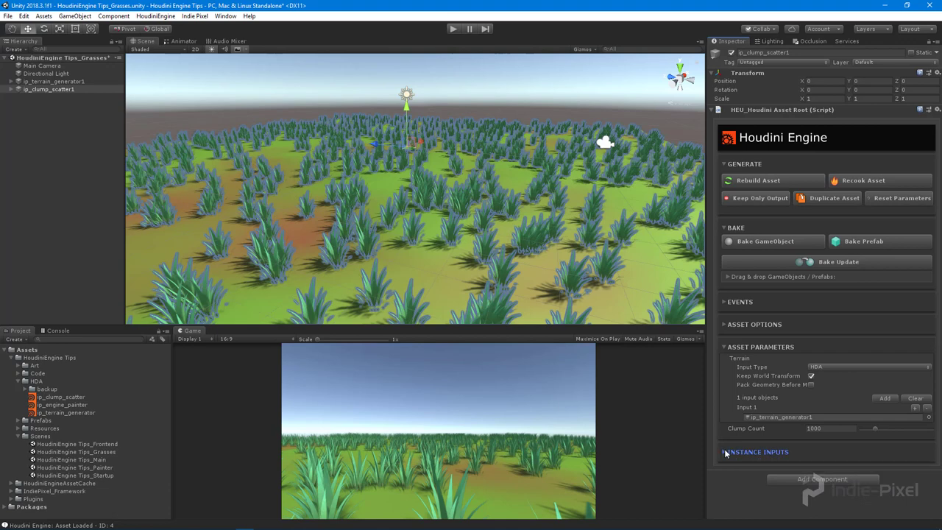
left_click(10, 89)
left_click(20, 105)
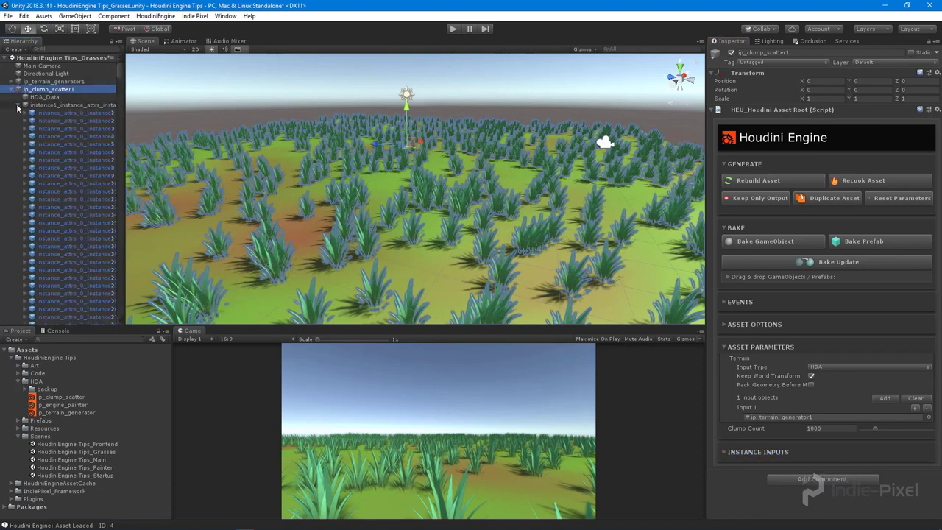
scroll(71, 193, "down", 3)
scroll(72, 189, "up", 3)
left_click(11, 89)
Step: Set the Clump Count of ip_clump_scatter1 to 2000
left_click(839, 429)
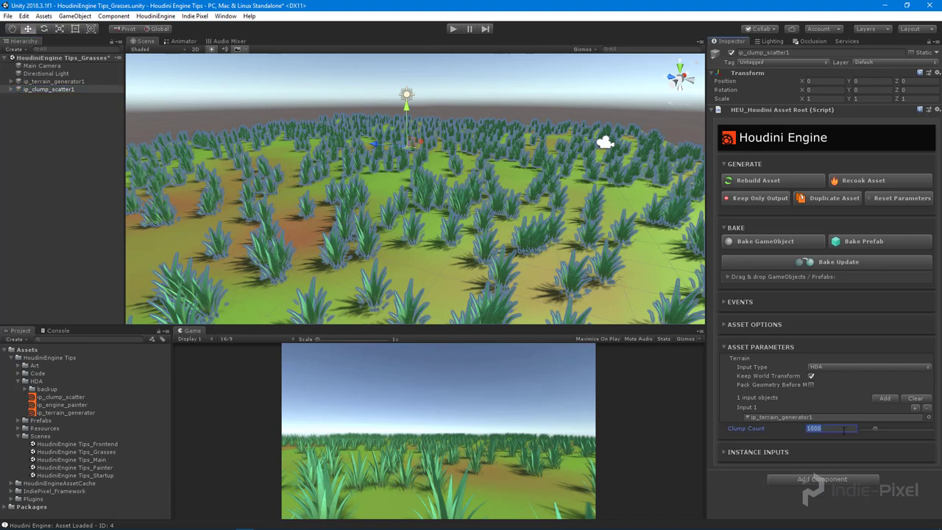
type("2000")
key("Return")
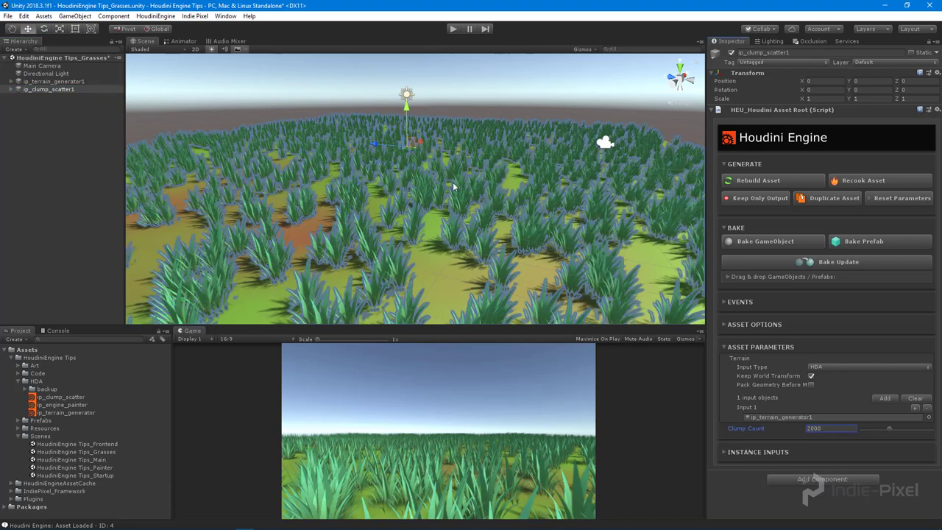
Step: Examine the scattered grass clumps across the terrain and check the Game view's rendering statistics
left_click_drag(476, 212, 549, 148, "alt")
left_click(515, 177)
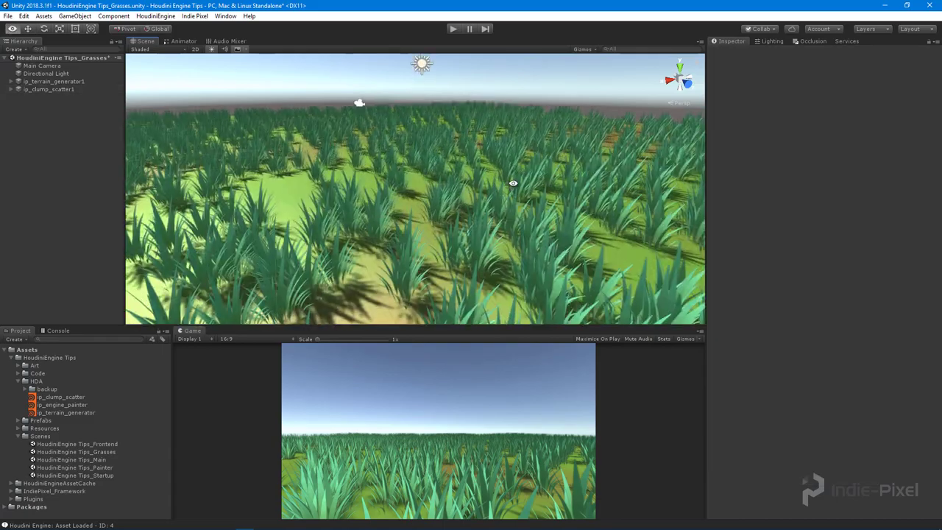
scroll(508, 175, "up", 3)
left_click_drag(500, 171, 412, 163, "alt")
right_click_drag(412, 164, 479, 198, "alt")
left_click_drag(479, 198, 332, 213, "alt")
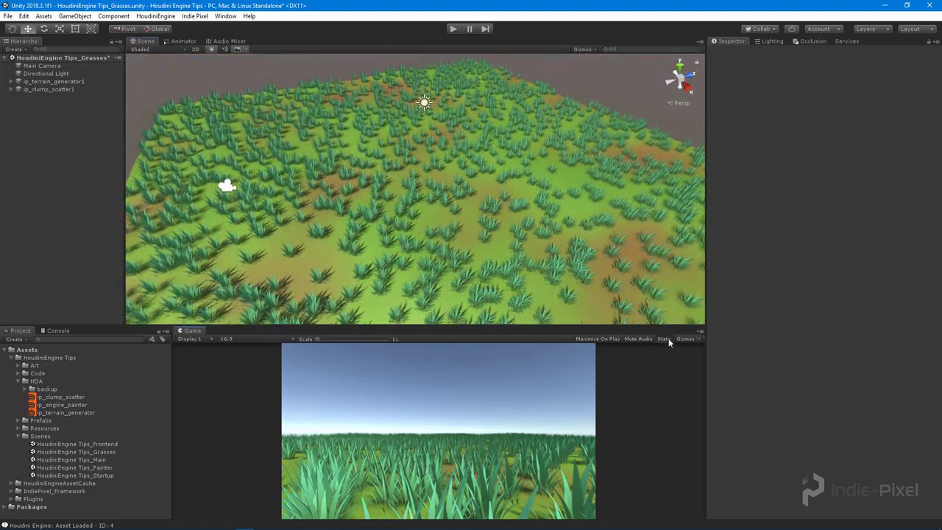
left_click(665, 338)
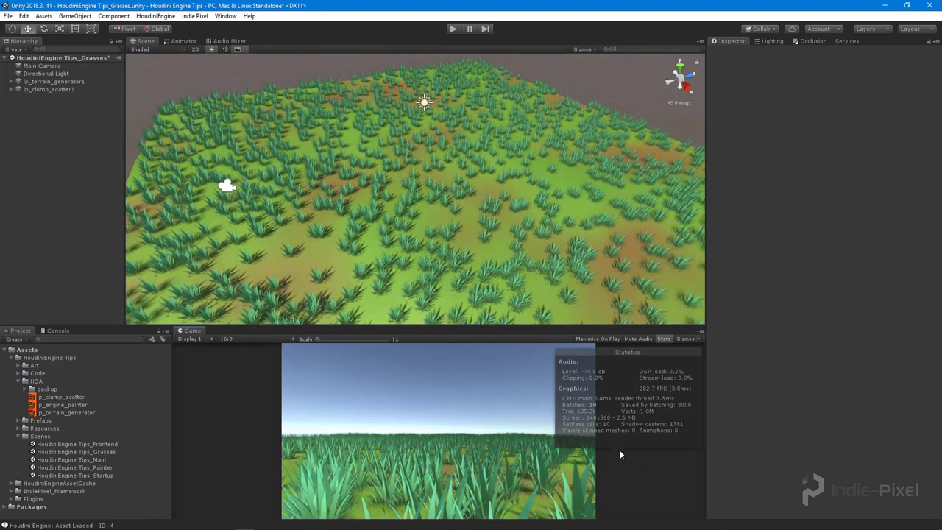
left_click(663, 339)
left_click_drag(640, 309, 499, 192, "alt")
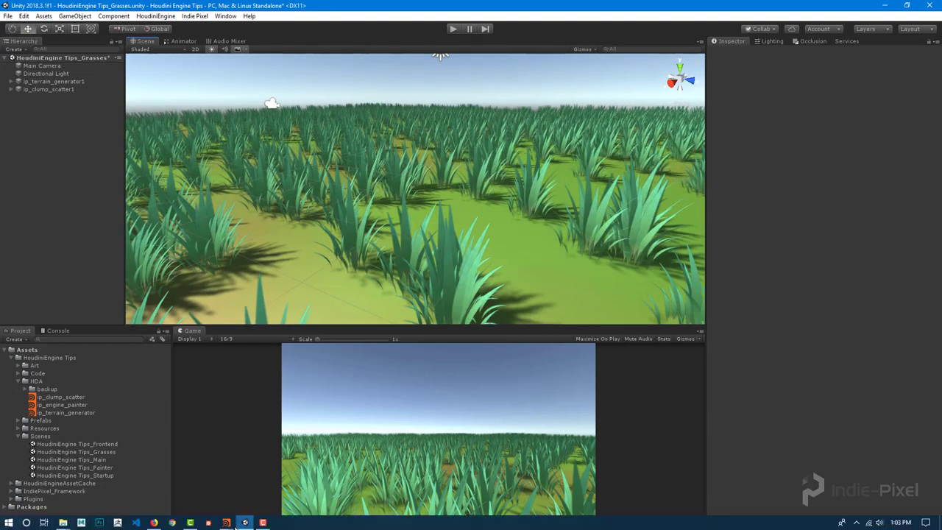
Step: Switch to Houdini and go inside the instance1 node of ip_clump_scatter
left_click(226, 523)
mouse_move(226, 523)
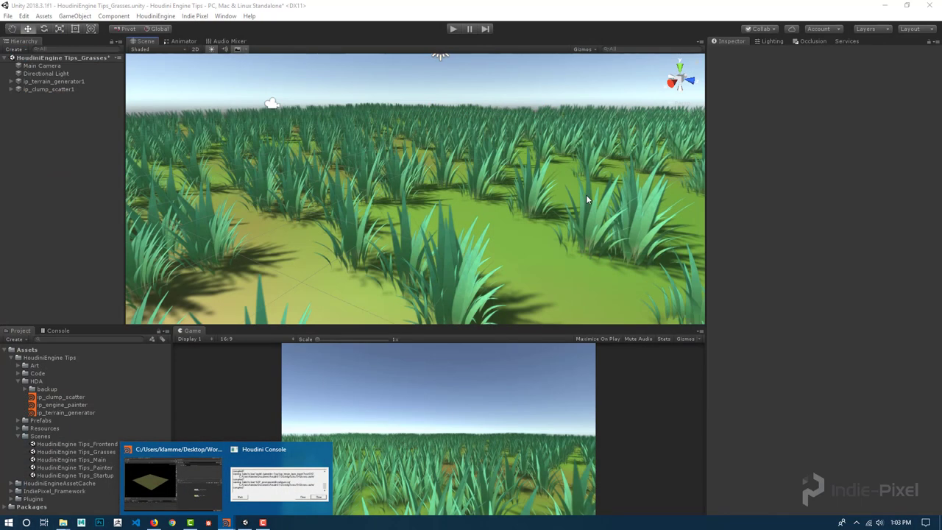
left_click_drag(586, 199, 416, 513, "alt")
mouse_move(227, 524)
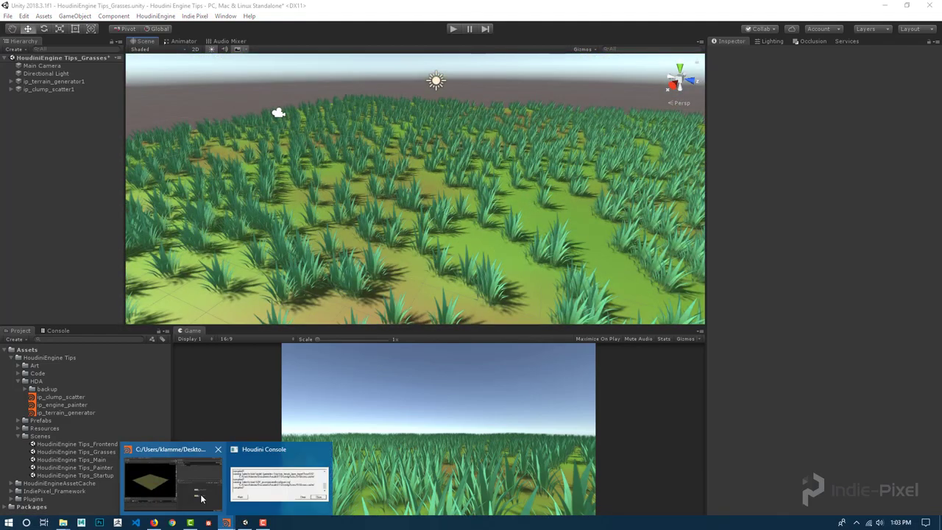
left_click(173, 471)
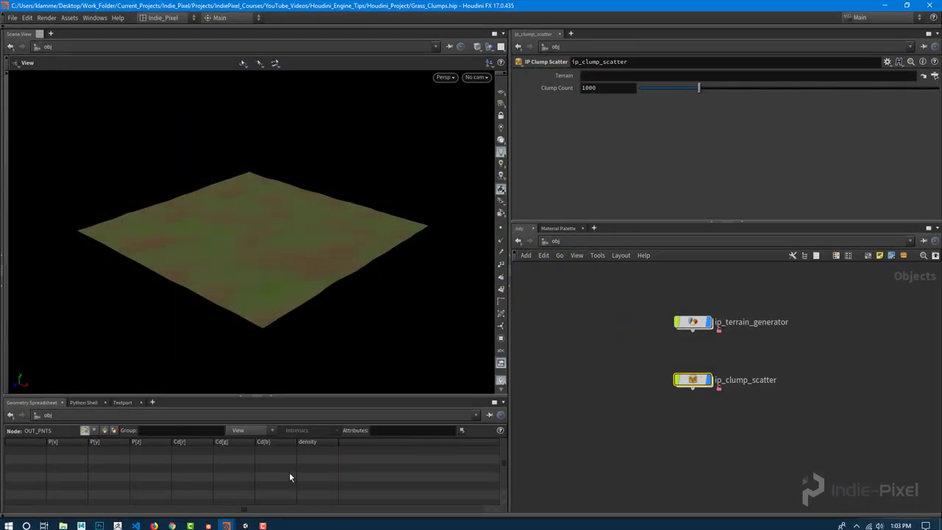
double_click(696, 377)
double_click(758, 386)
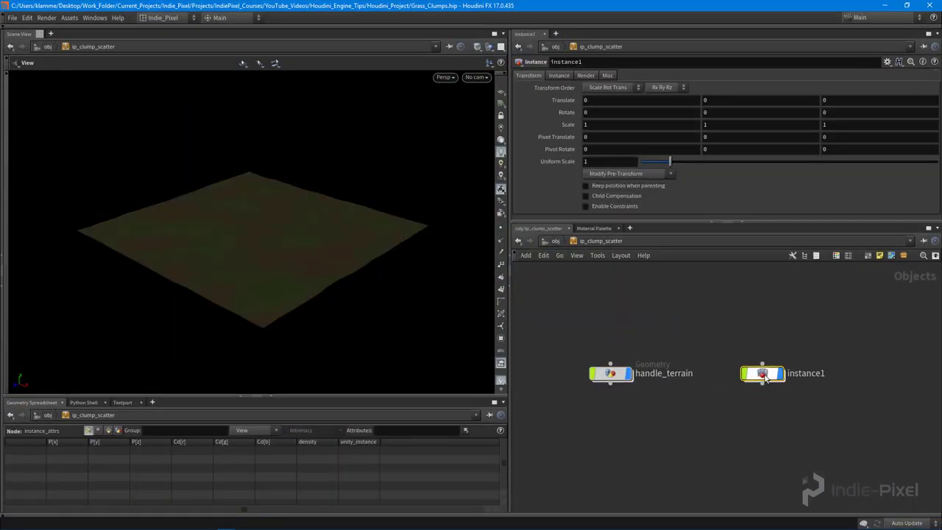
Step: Insert an Attribute Wrangle node on the wire between object_merge1 and instance_attrs
left_click_drag(691, 324, 699, 471)
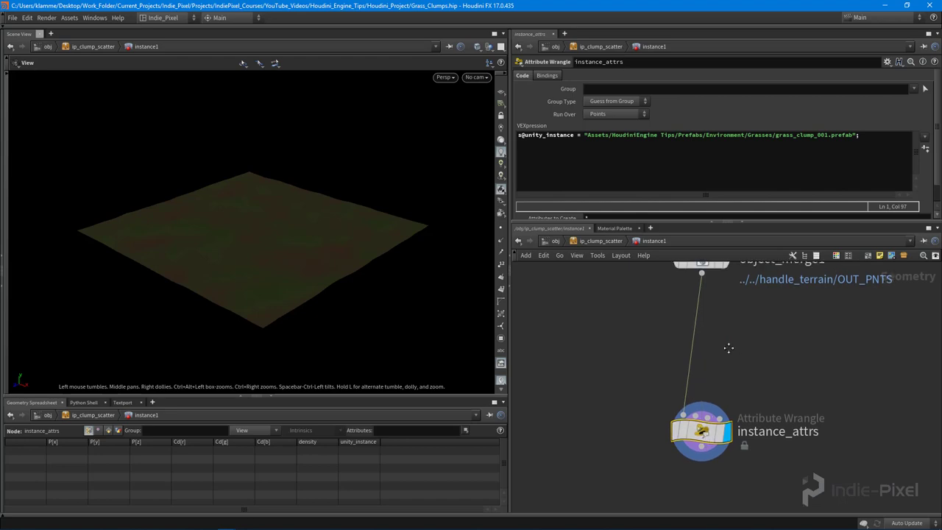
key("Tab")
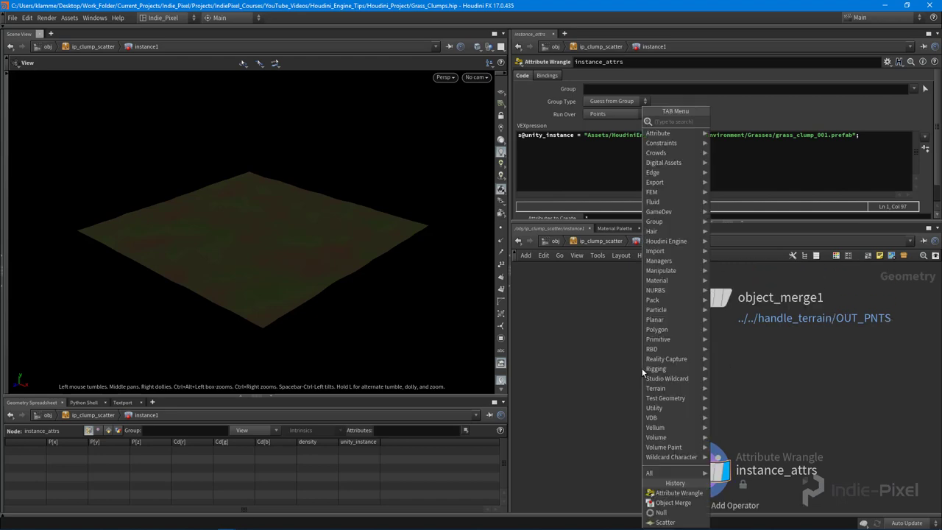
type("wrang")
key("Return")
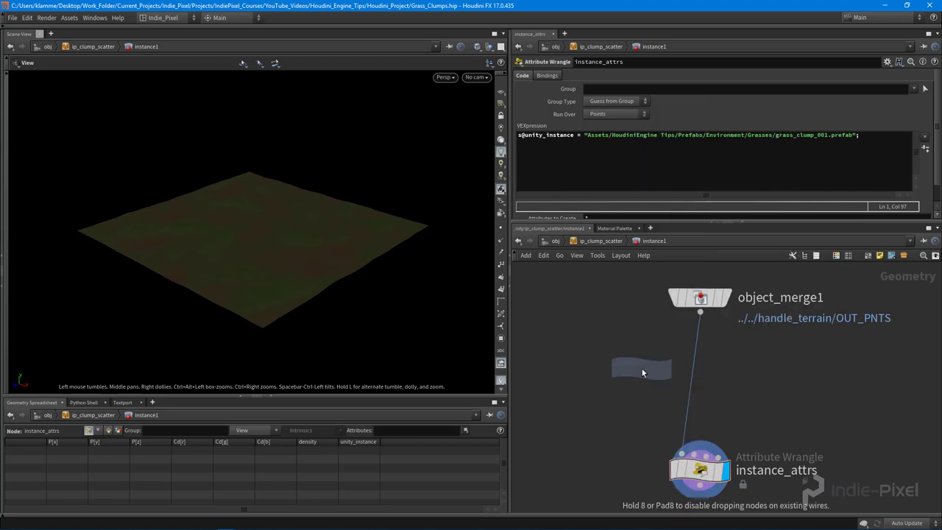
left_click(699, 379)
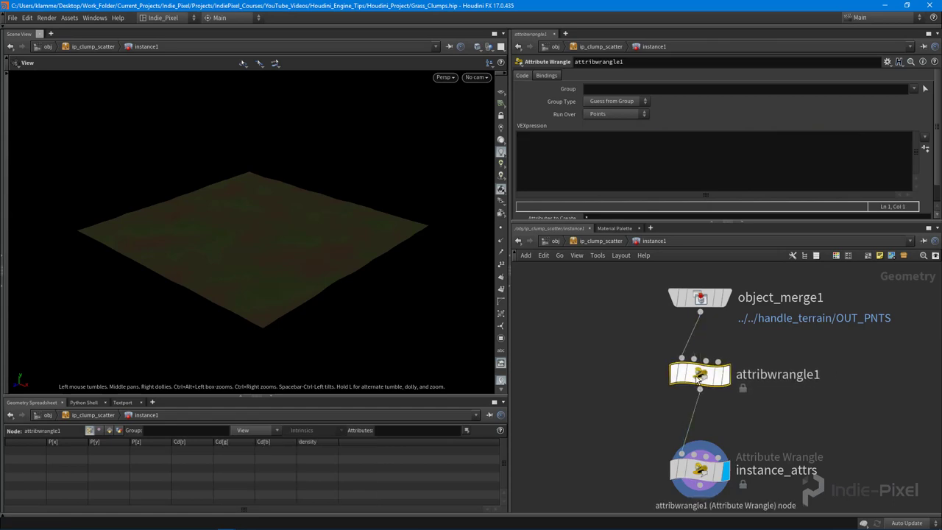
Step: Rename the new Attribute Wrangle node as transfrom_attrs
double_click(786, 376)
double_click(802, 379)
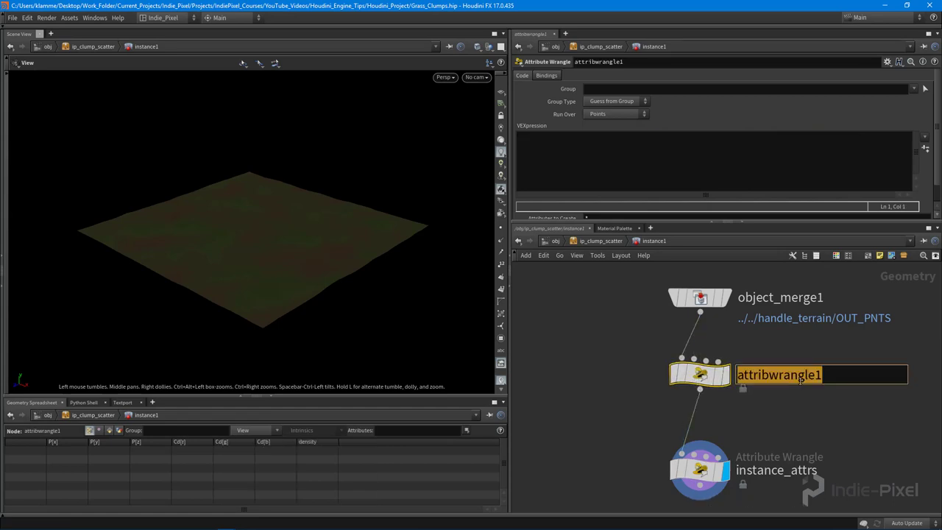
type("transf")
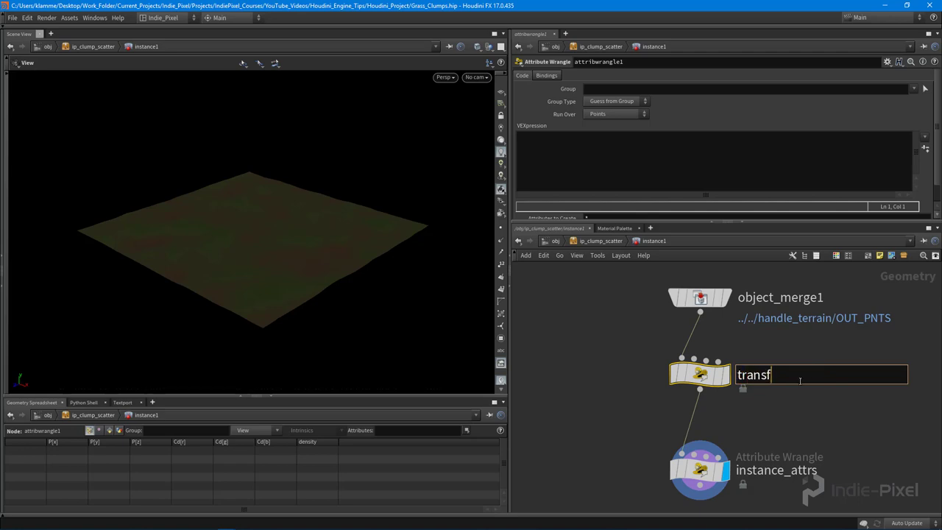
type("rom_attrs")
key("Return")
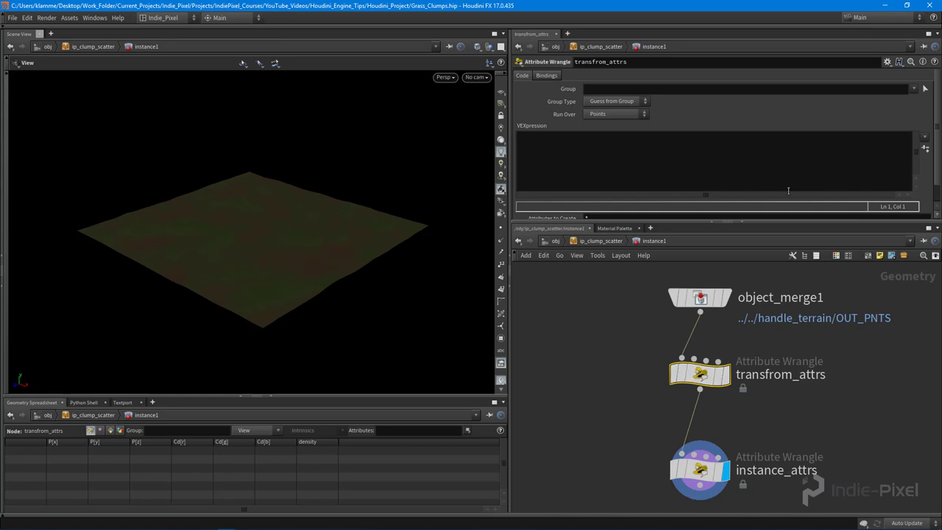
Step: In transfrom_attrs, enter the VEX line float angle = chf("angle");, create its Angle parameter and set it to 45
left_click_drag(776, 222, 775, 263)
left_click(611, 142)
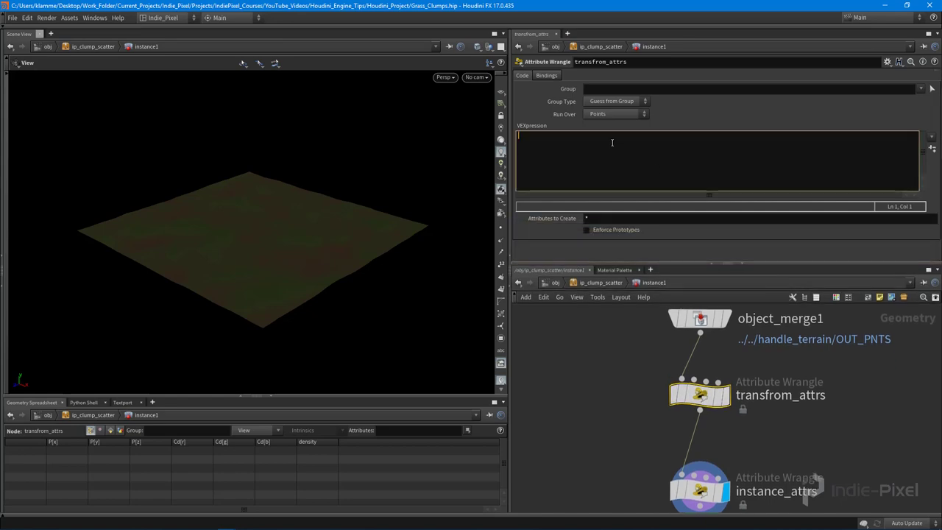
type("float angle = ch")
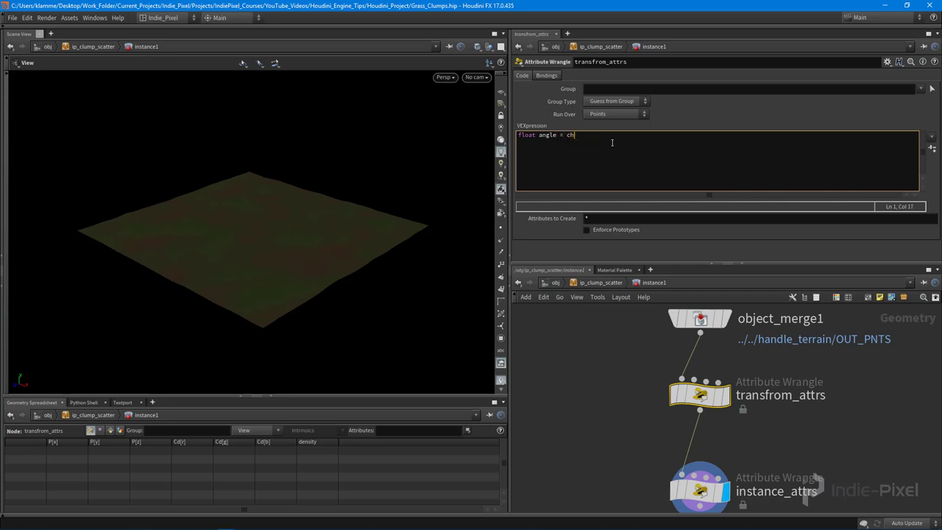
type("f(\"angle\");")
left_click(932, 147)
left_click_drag(640, 246, 711, 247)
left_click(622, 246)
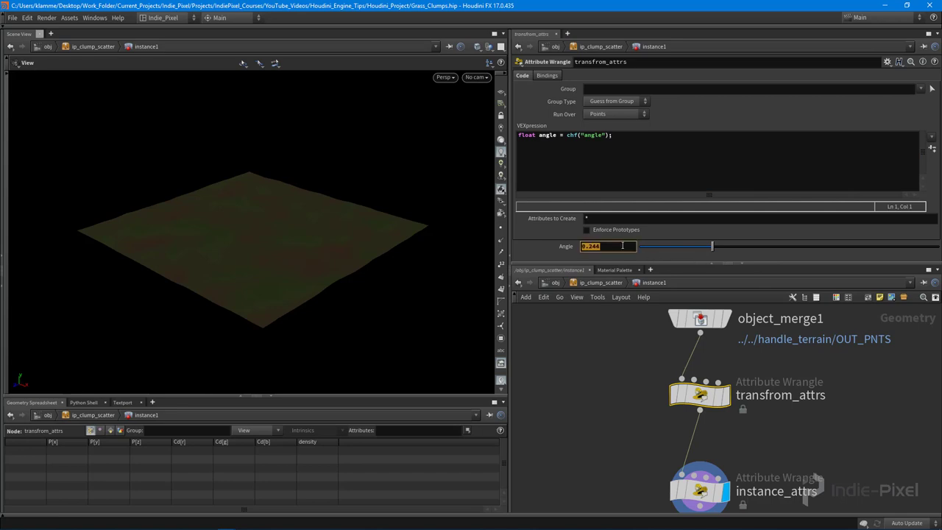
type("45")
key("Return")
left_click(627, 134)
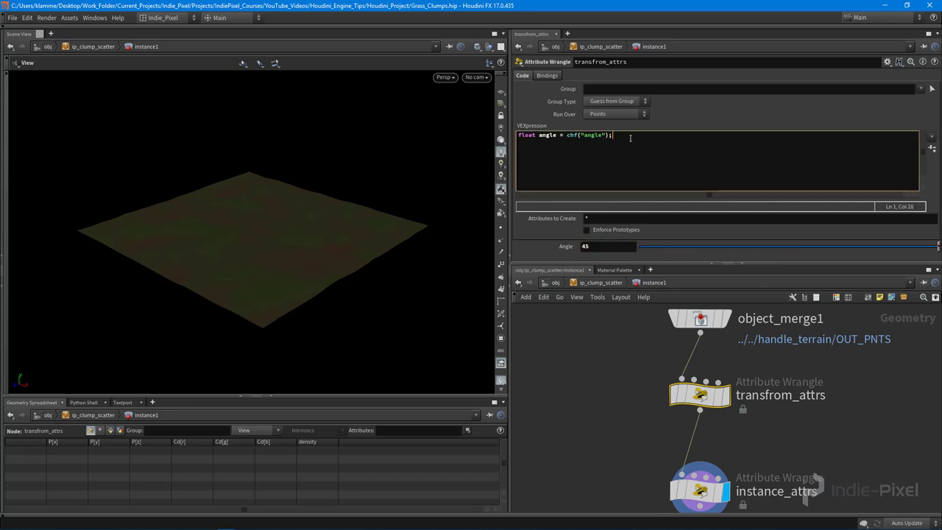
key("Return")
type("float randAn")
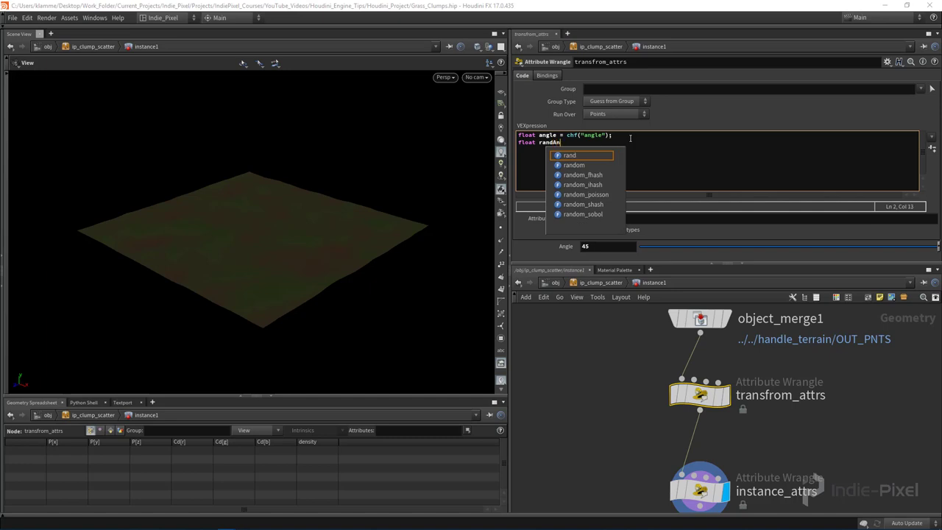
type("gle = fit01()")
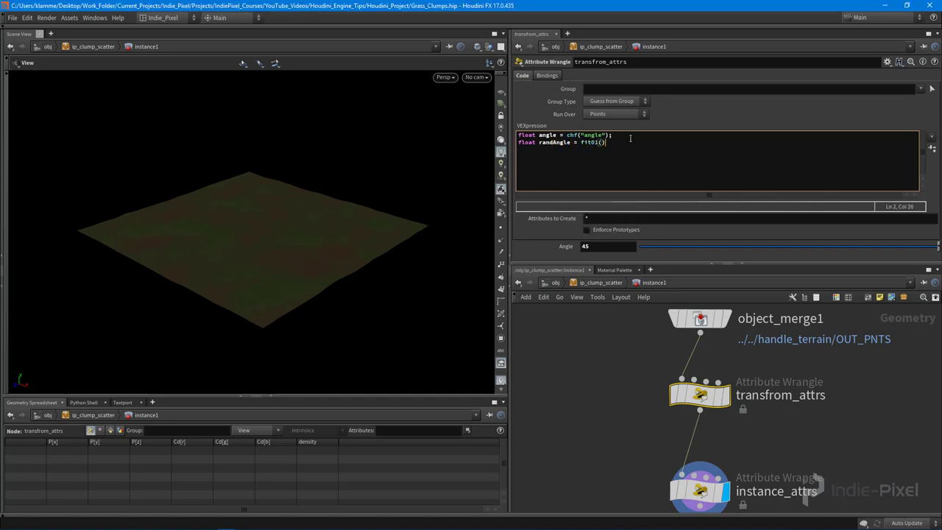
key("Left")
type("rand(@ptnum), -angle, angle);")
key("Return")
Step: After a blank line, declare float minscale = chf("minscale"); and float maxscale = chf("maxscale"); in the wrangle code
type("float mins")
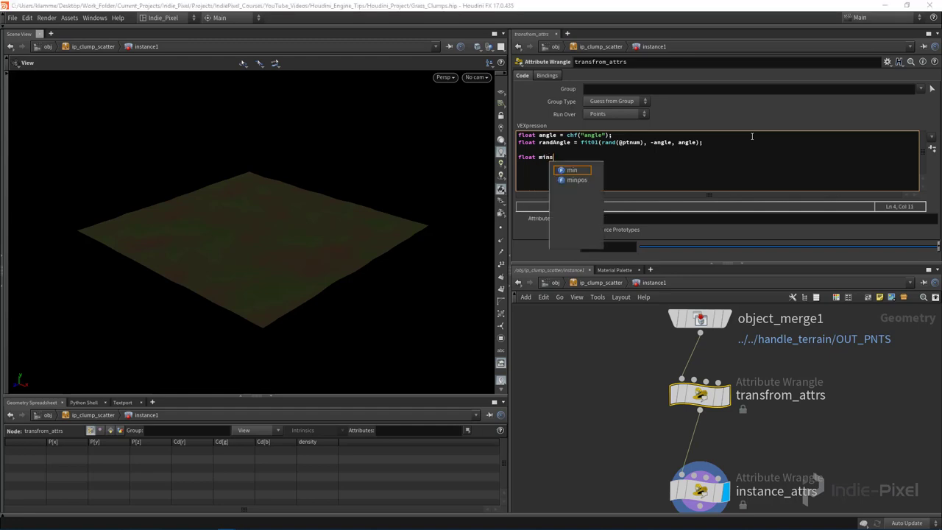
type("cale = chf()")
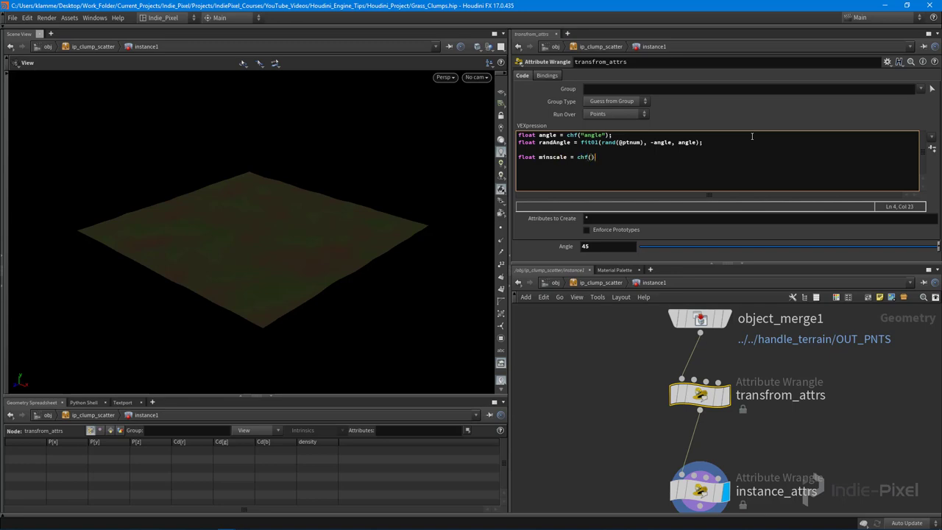
type("\"minscale\"")
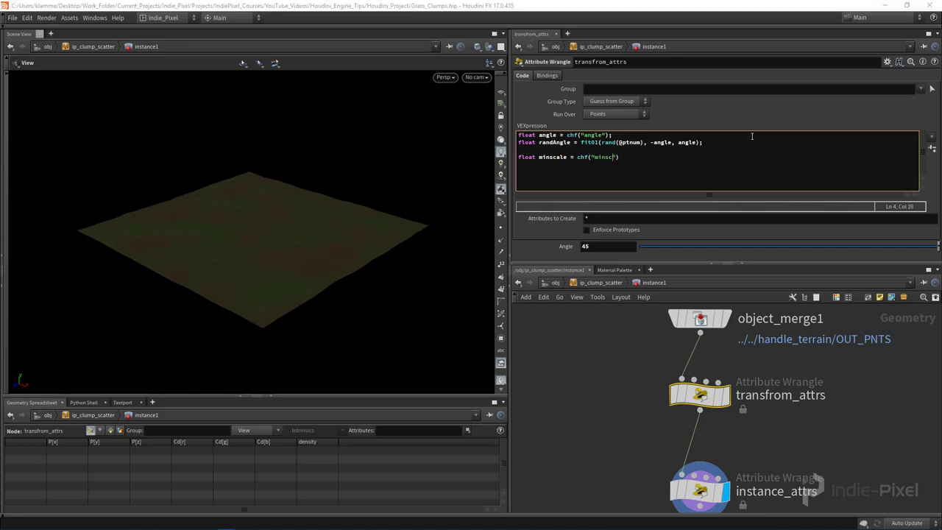
key("Return")
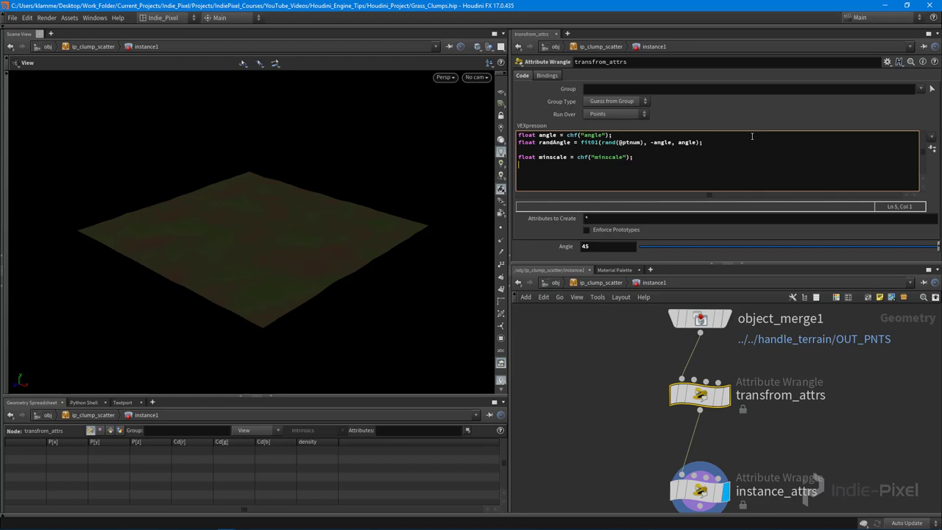
type("float maxscale =  chf()\"maxscale\");")
key("Return")
type("@pscale = fit")
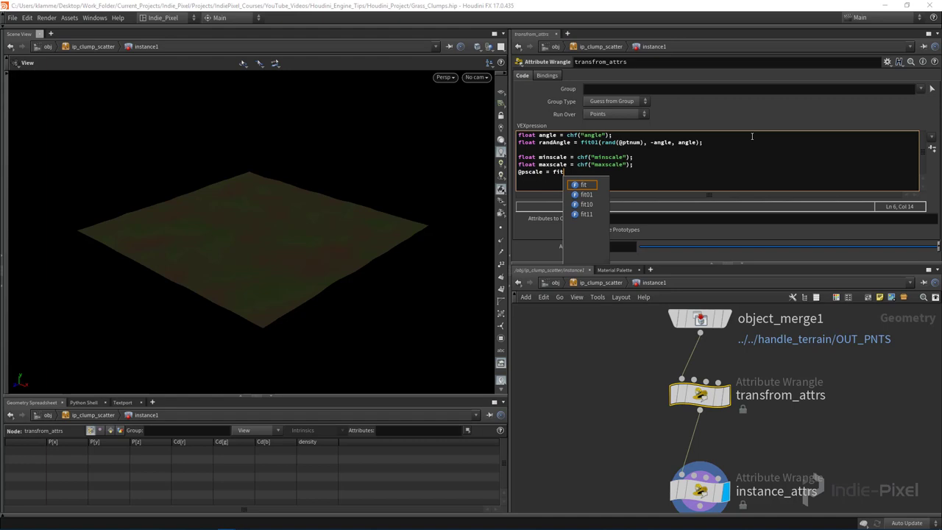
type("01()")
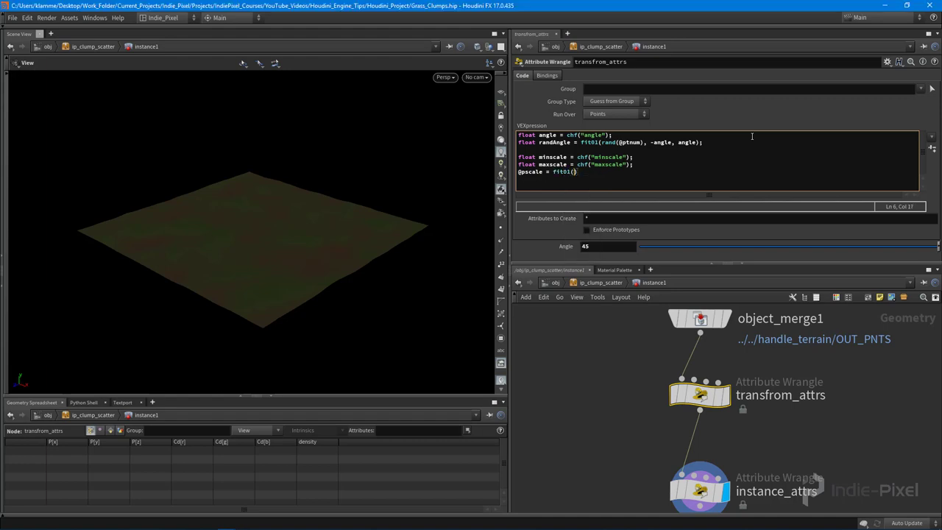
type("rand(@ptnum), minscale, ma")
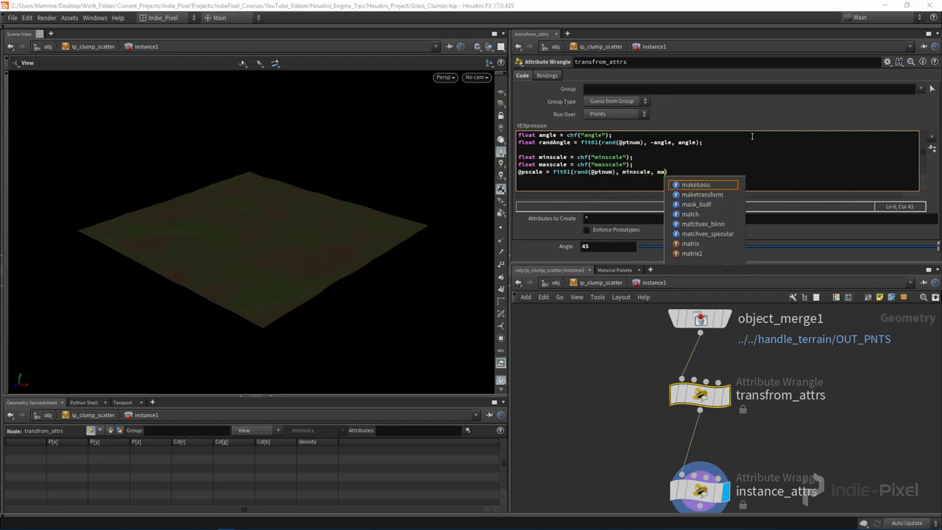
type("xscale)")
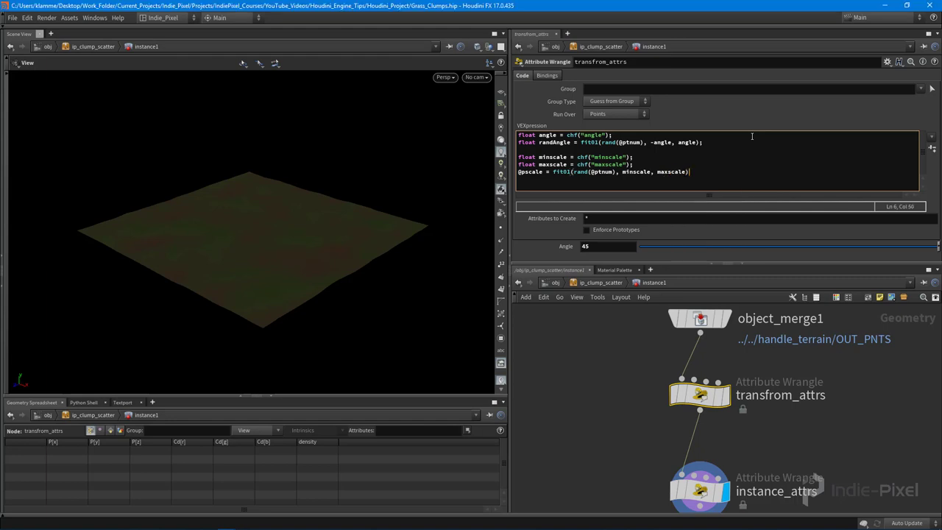
type(";")
key("Return")
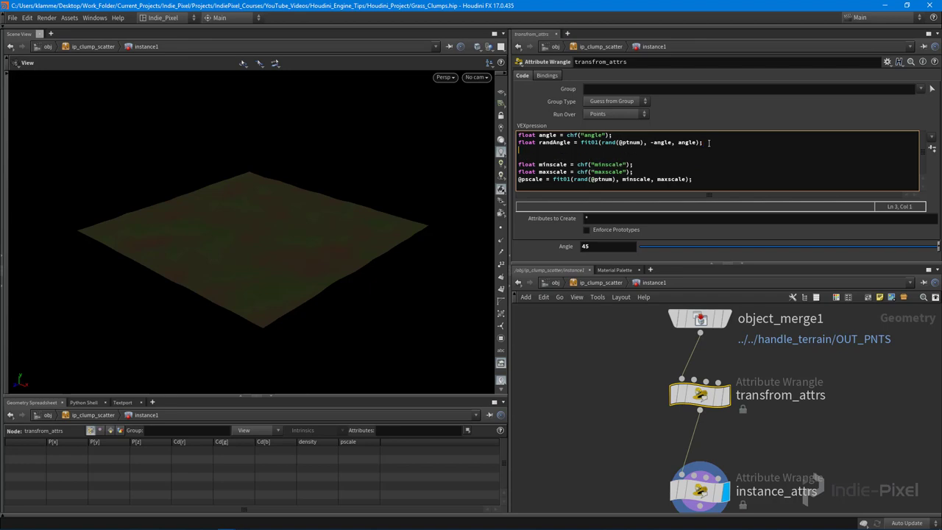
type("@rot = quater")
key("Return")
type("(rand")
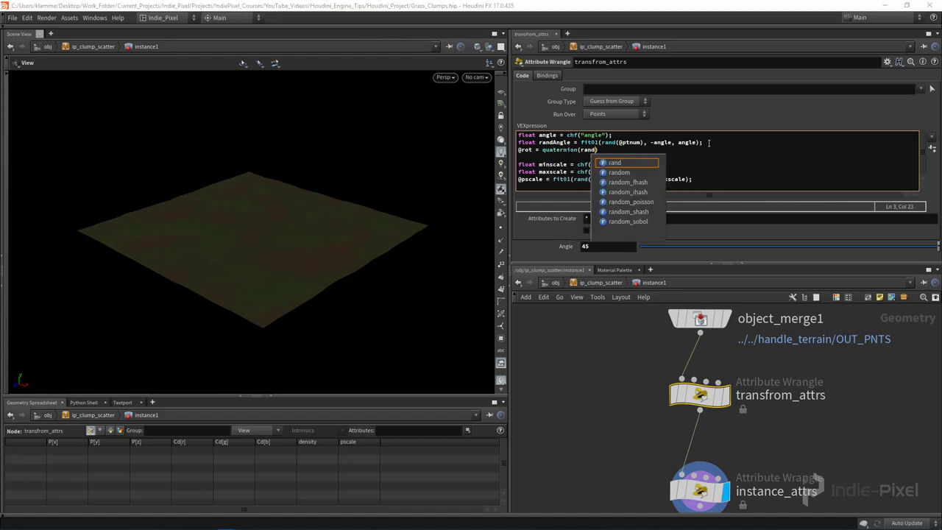
type("an")
key("Return")
type(")")
type(", {}")
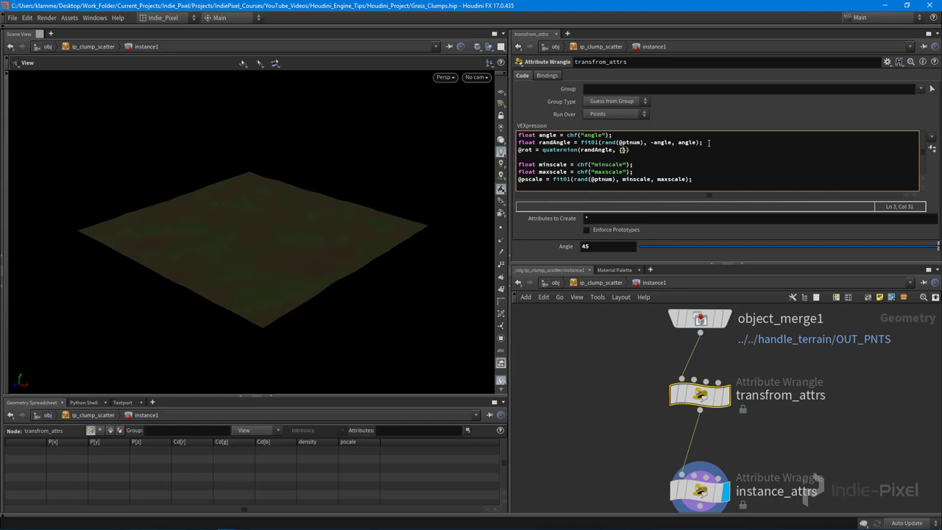
type("0,1,0")
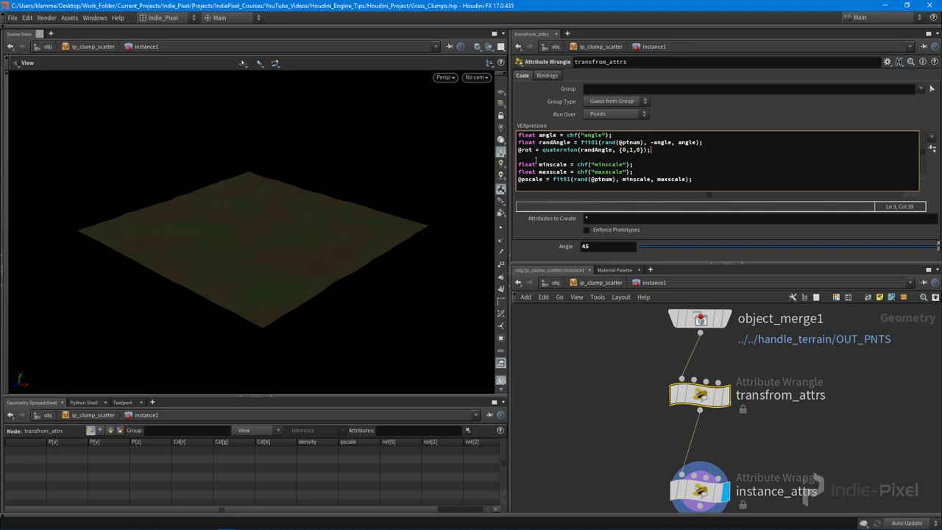
Step: Return to the object level and open the type properties of the ip_clump_scatter asset
left_click(725, 399)
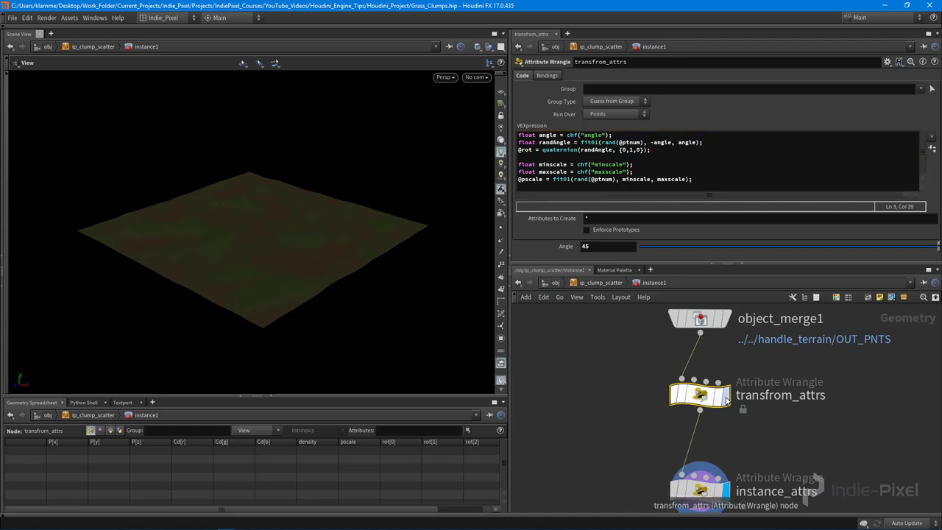
left_click(703, 491)
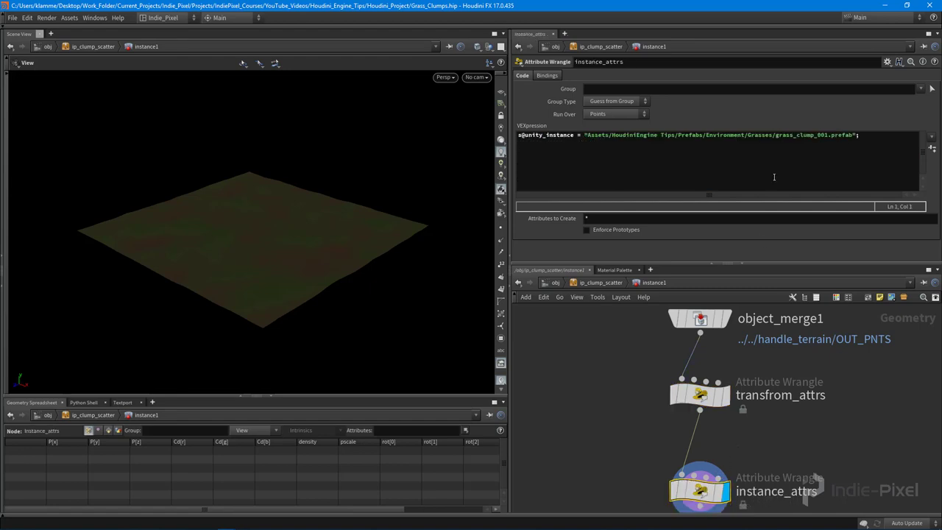
key("u")
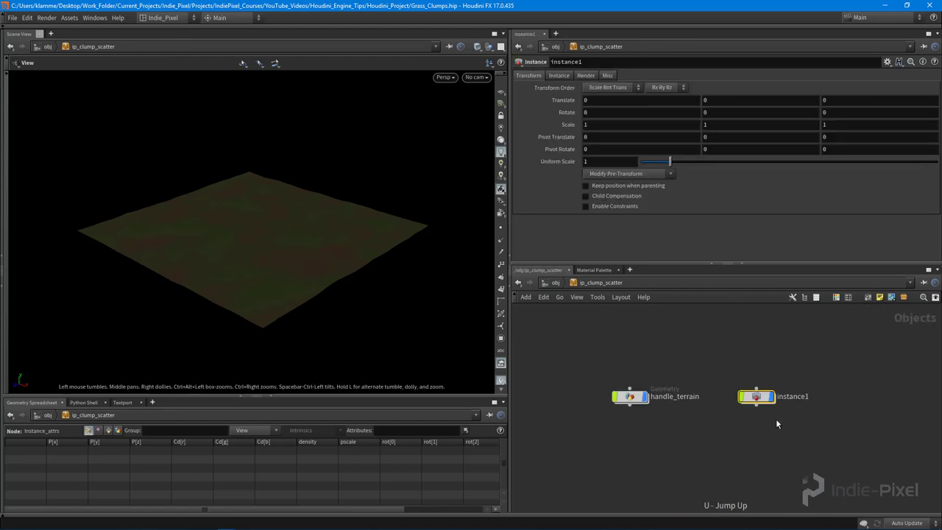
key("u")
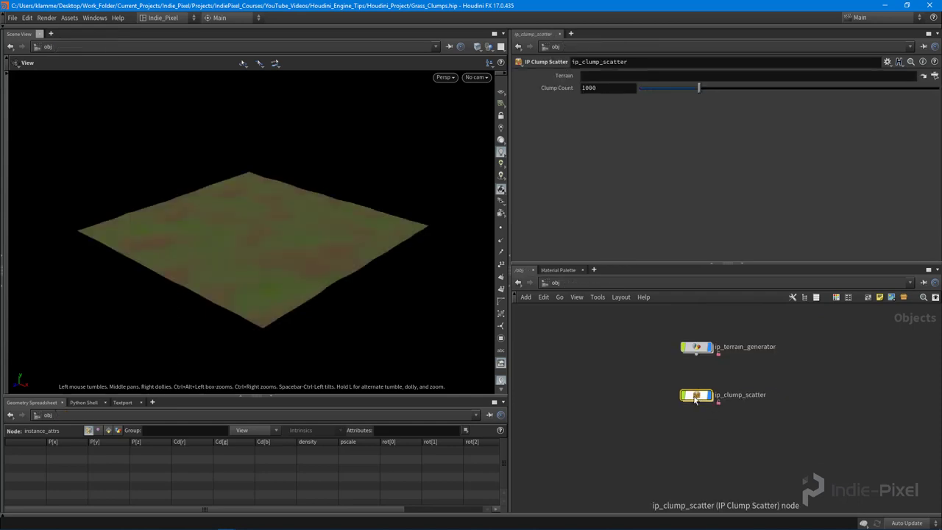
right_click(698, 395)
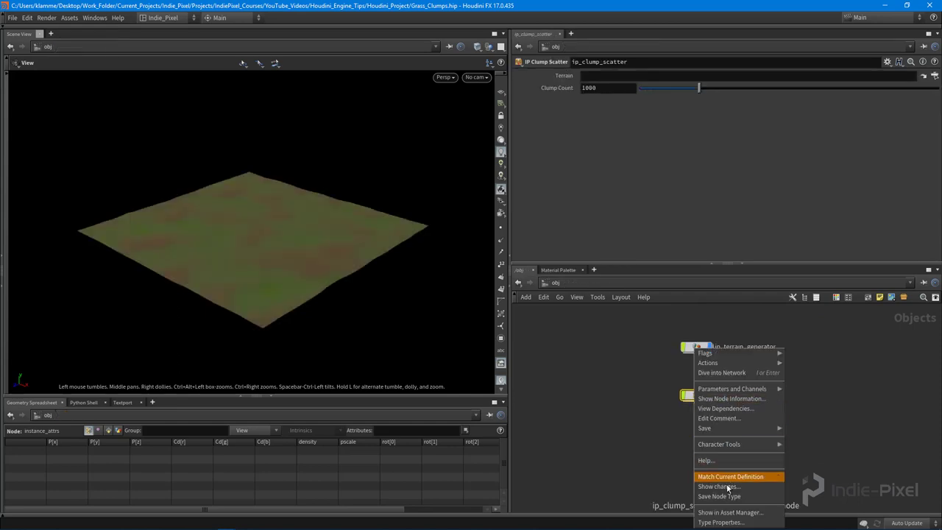
left_click(721, 523)
left_click_drag(268, 68, 256, 65)
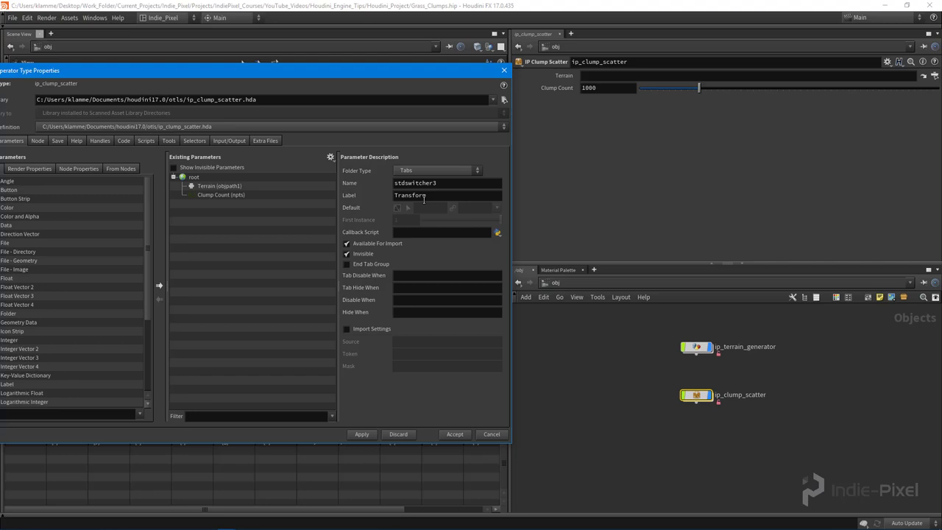
Step: Generate the missing channel parameters on the transfrom_attrs wrangle and add Angle, Minscale and Maxscale to the asset's existing parameters
double_click(696, 396)
double_click(757, 397)
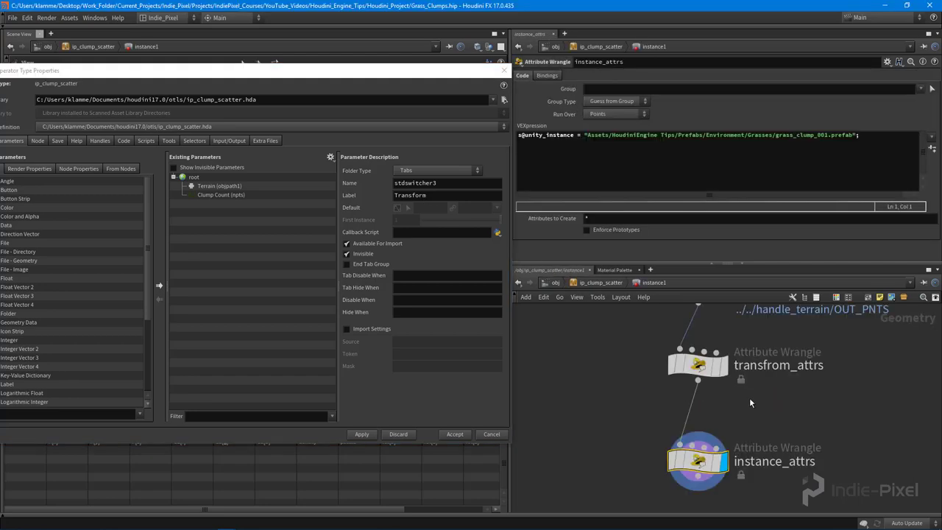
left_click(932, 149)
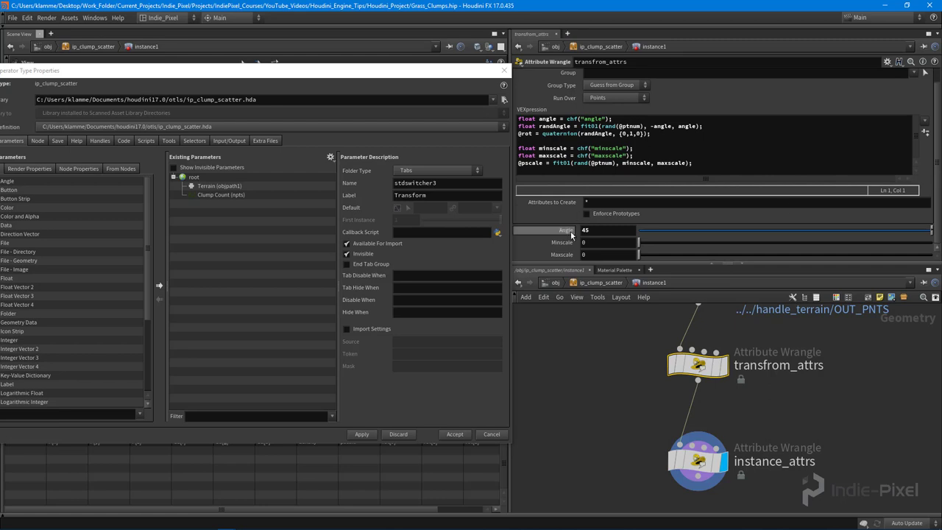
left_click_drag(571, 234, 221, 203)
left_click_drag(563, 243, 220, 221)
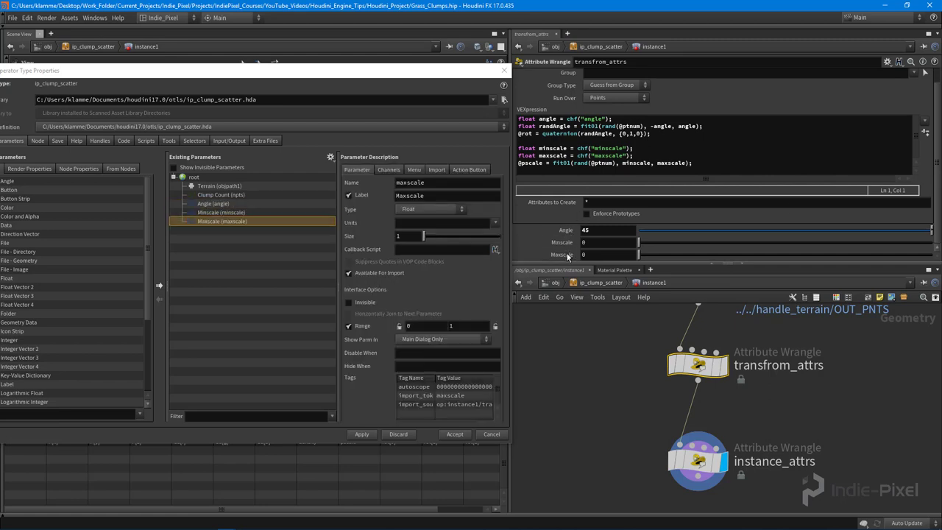
Step: Set the upper range limit of the asset's Angle parameter to 180
left_click(221, 203)
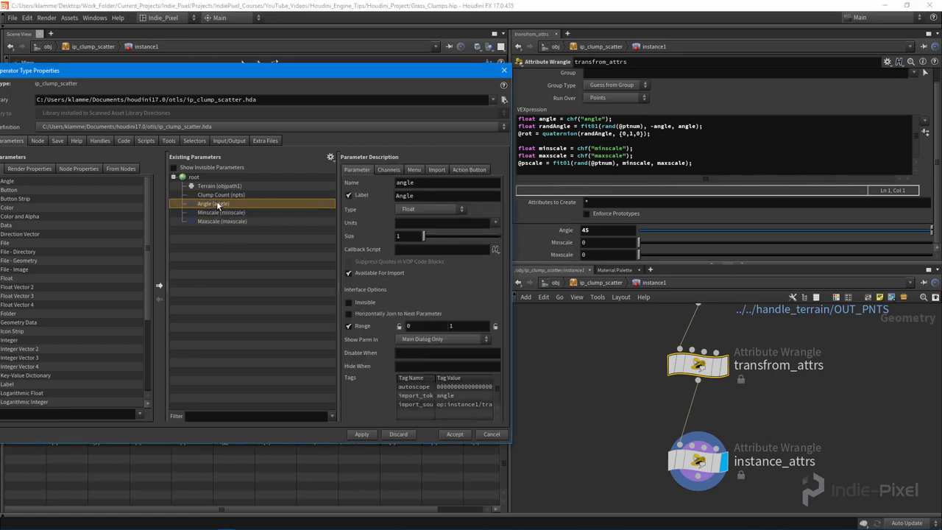
left_click(439, 327)
key("Tab")
type("180")
key("Return")
left_click(388, 170)
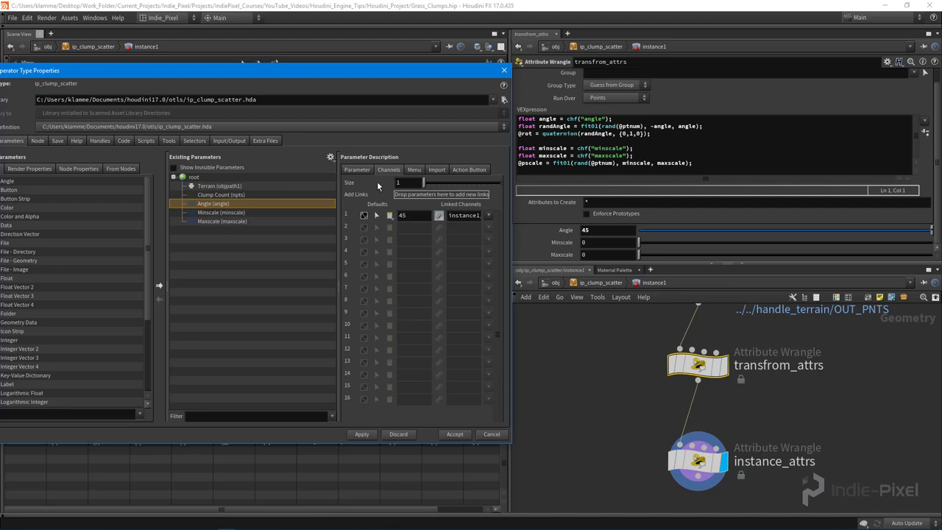
left_click(357, 170)
Step: Set the Minscale parameter's range to 0.1–10 and its default value to 0.5
left_click(217, 212)
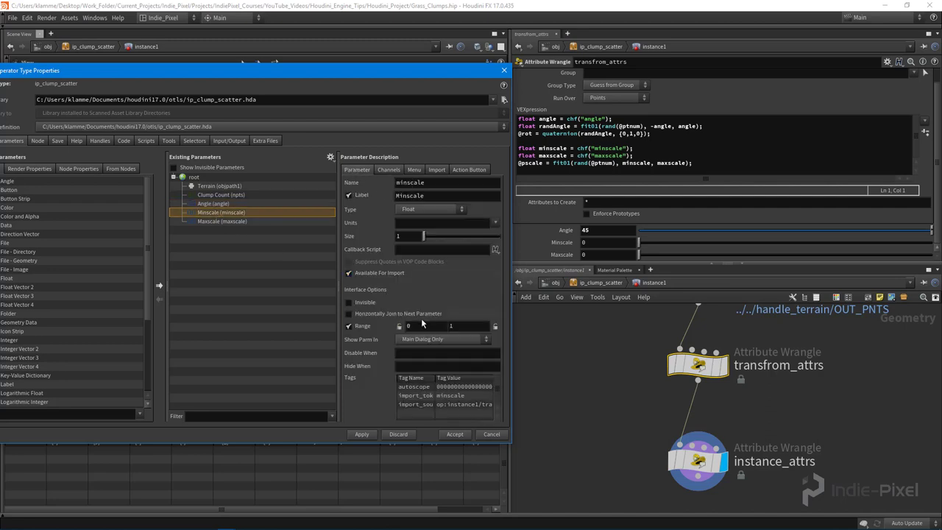
left_click(421, 326)
type("0.1")
key("Tab")
type("10")
key("Return")
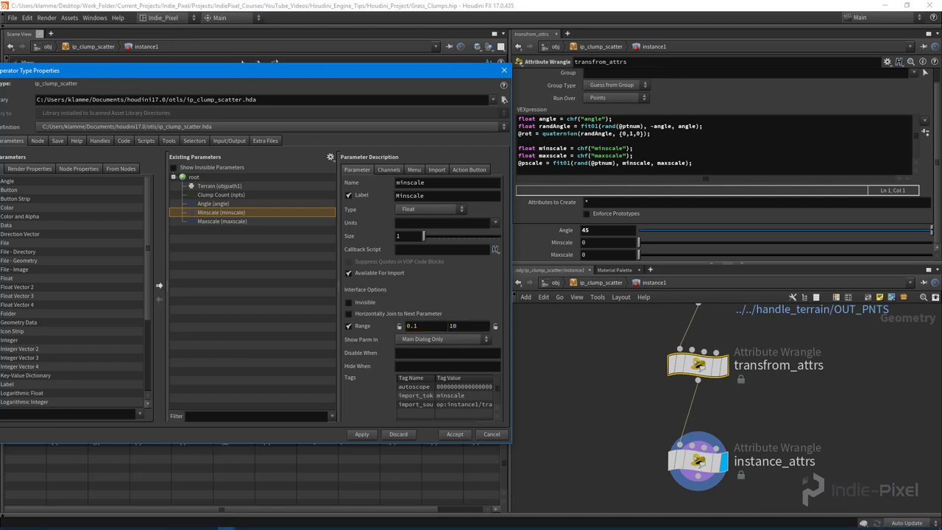
left_click(385, 170)
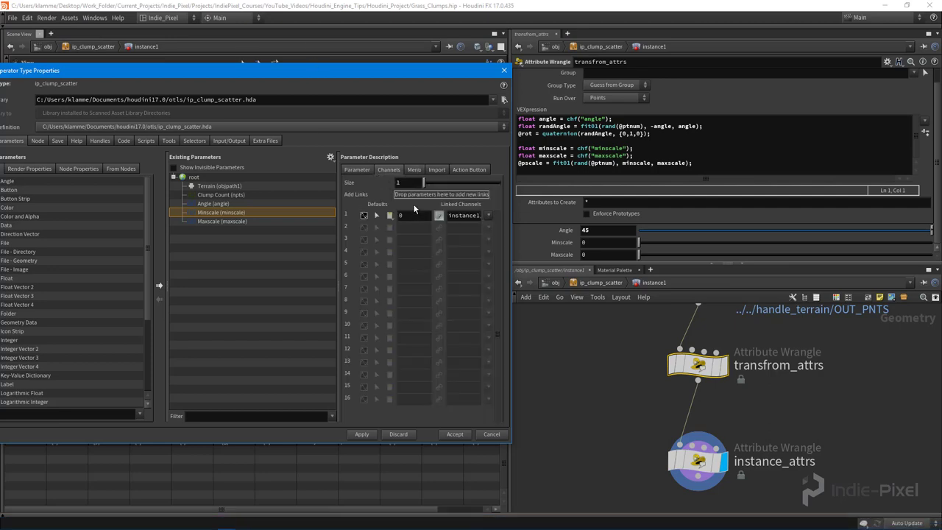
left_click(418, 215)
type("0.5")
key("Return")
Step: Adjust the Maxscale parameter's range, set its default value to 1.2, and apply the parameter changes to the asset
left_click(225, 220)
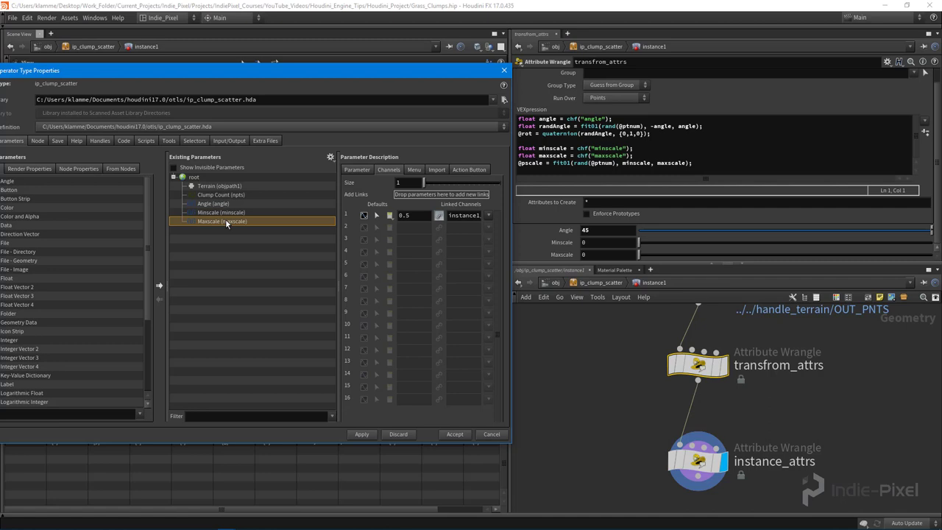
left_click(357, 170)
left_click(424, 326)
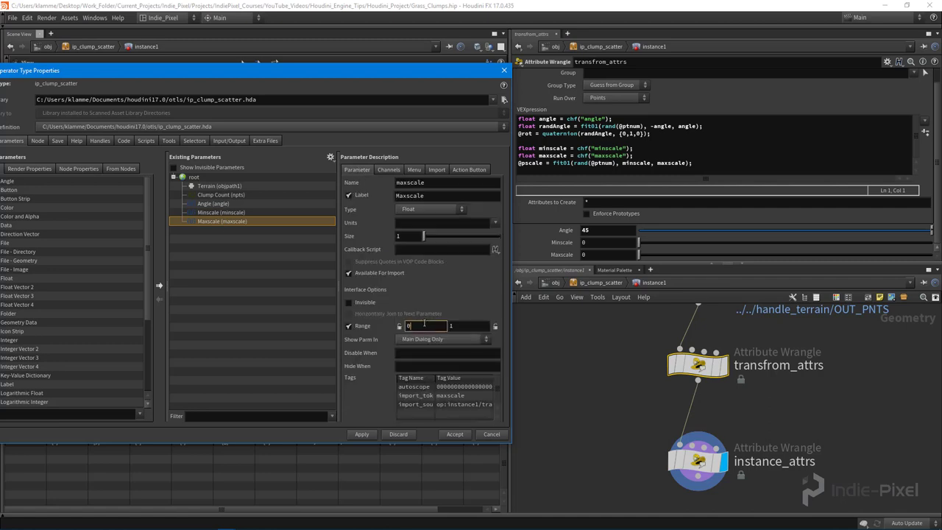
key("Tab")
key("Return")
left_click(388, 169)
left_click(414, 216)
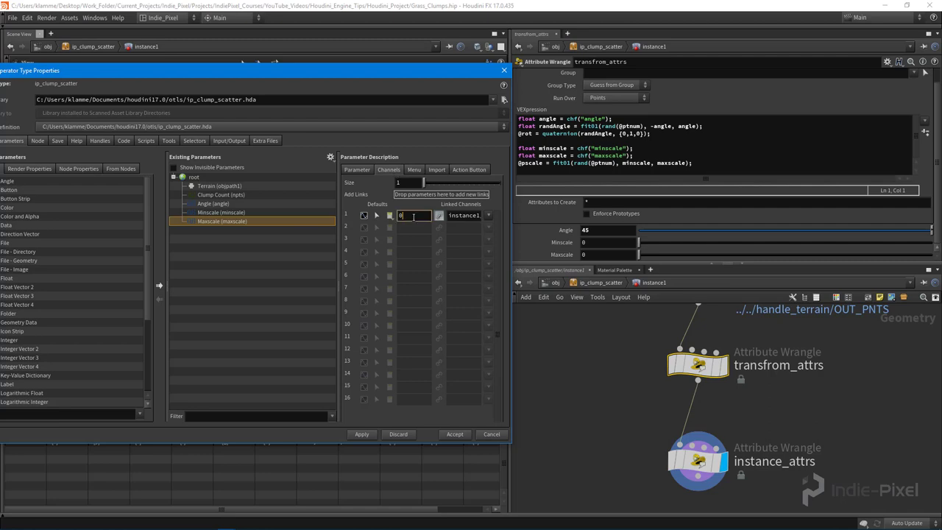
key("Return")
left_click(362, 434)
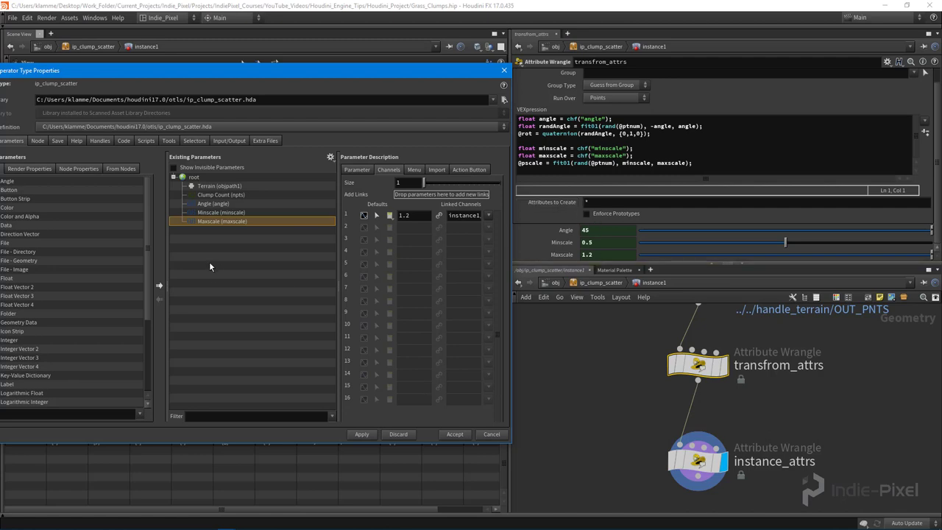
Step: Add a folder to the asset's existing parameters and label it Scatter
left_click_drag(263, 65, 334, 76)
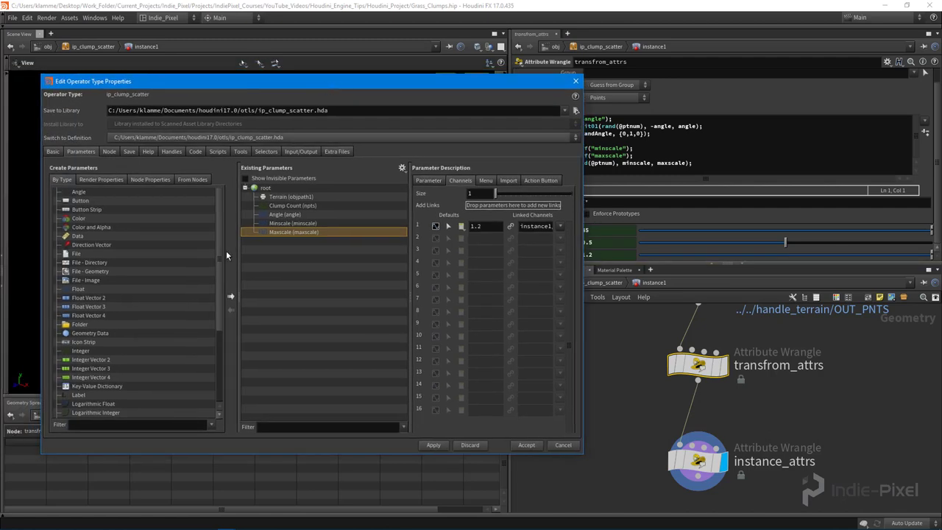
left_click_drag(115, 324, 296, 276)
left_click(532, 205)
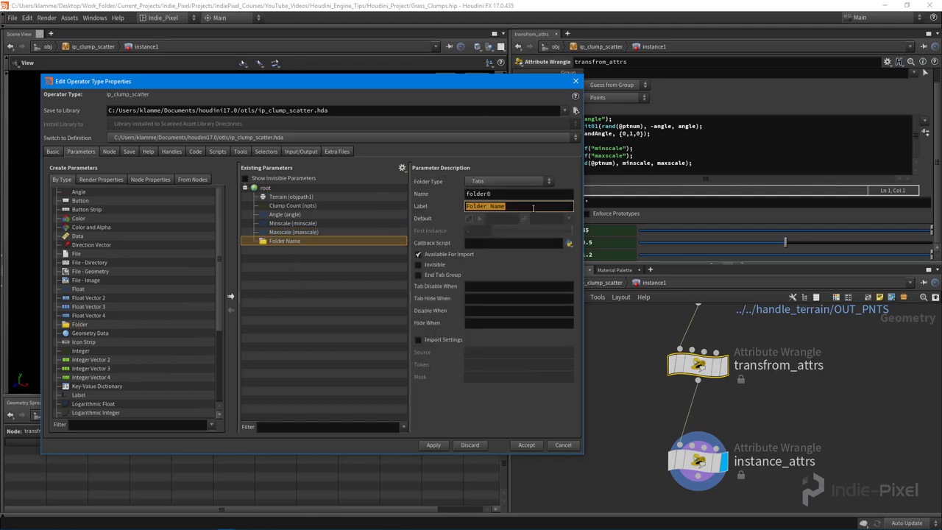
type("Scatter")
key("Return")
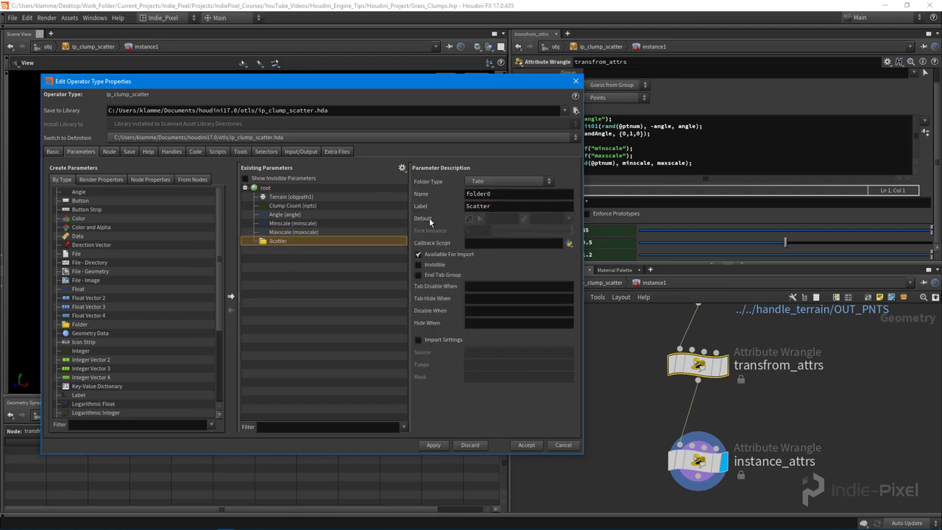
Step: Move Clump Count, Angle, Minscale and Maxscale into the Scatter folder and make its folder type Collapsible
left_click(293, 232)
left_click(287, 211, "shift")
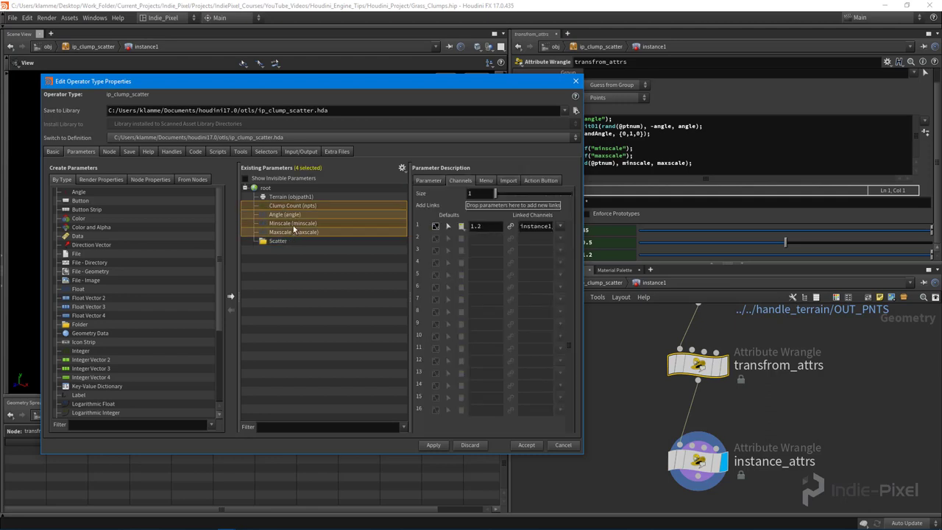
left_click_drag(283, 208, 287, 244)
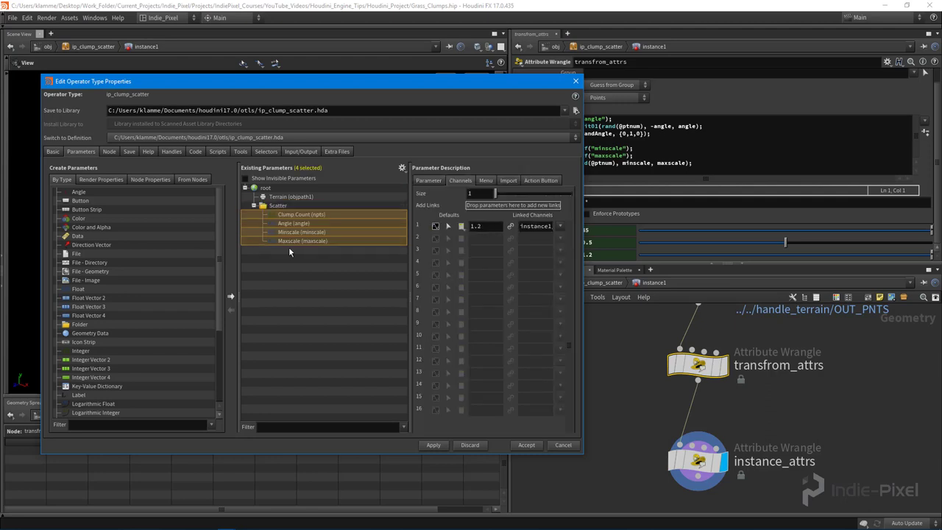
left_click(287, 206)
left_click(492, 183)
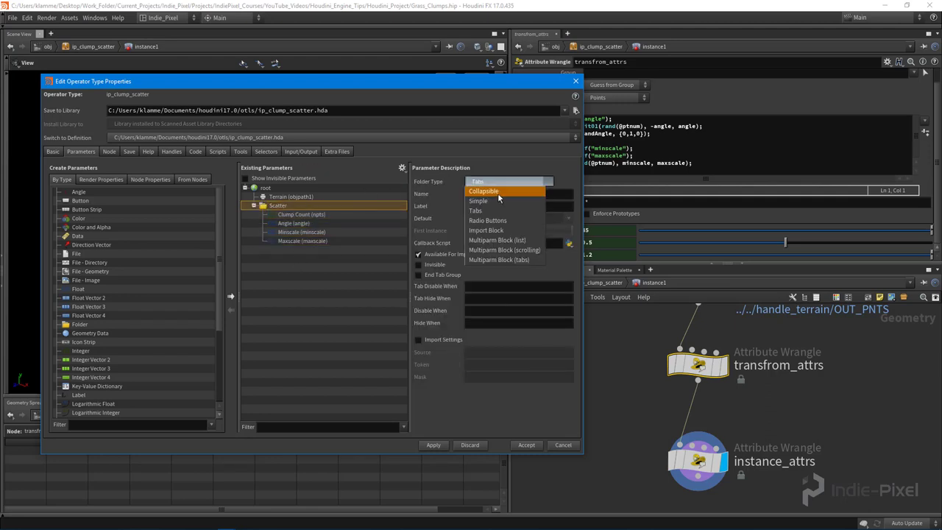
left_click(493, 192)
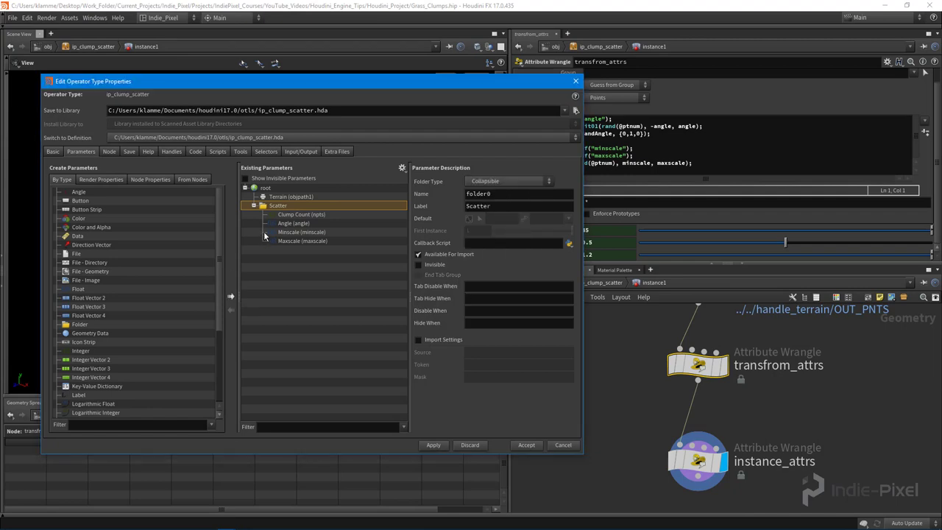
Step: Accept the type property changes and save the ip_clump_scatter node type at the object level
left_click(433, 446)
left_click(526, 445)
key("u")
key("u")
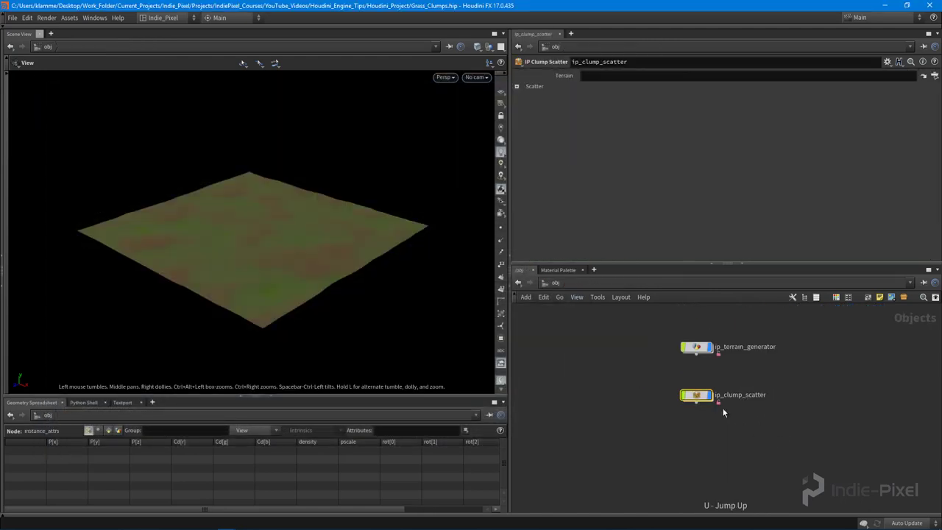
right_click(697, 396)
left_click(720, 493)
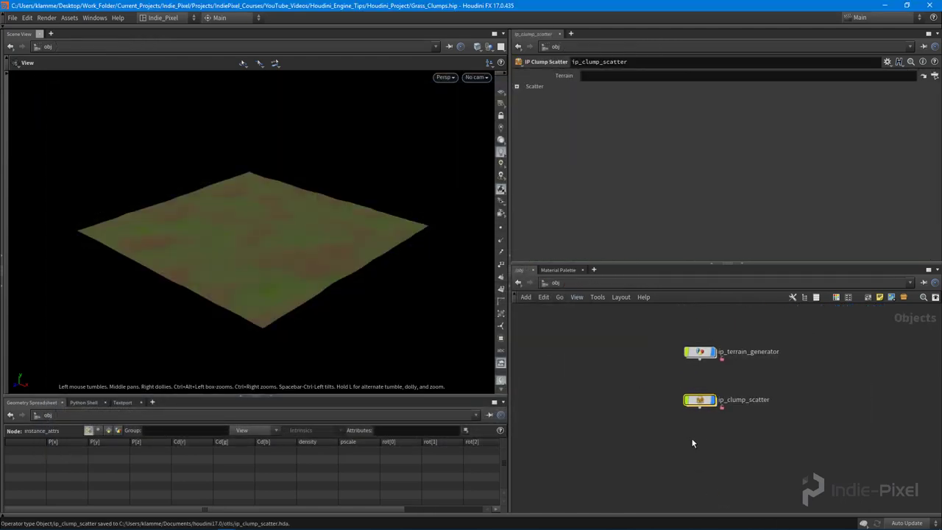
Step: In File Explorer, copy ip_clump_scatter.hda from the otls folder into the Unity project's HDA folder, replacing the existing file
left_click(245, 523)
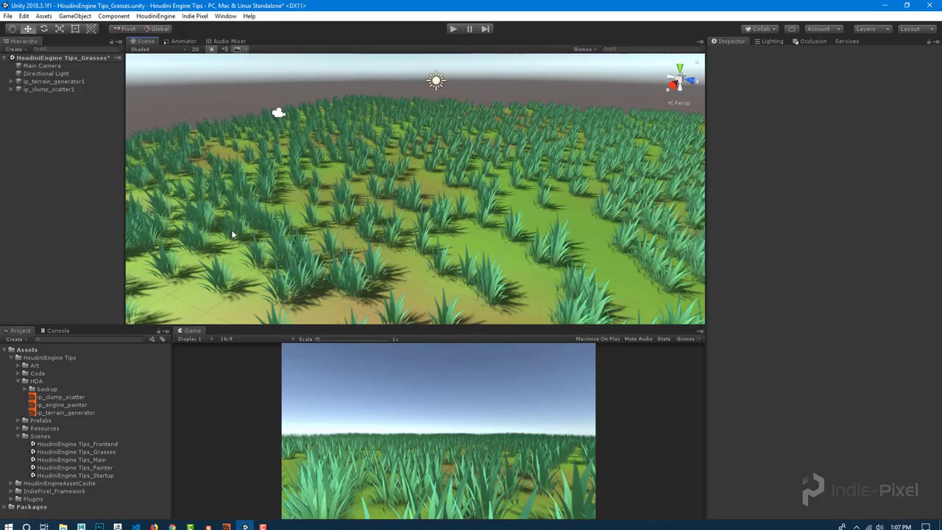
mouse_move(63, 522)
left_click(43, 482)
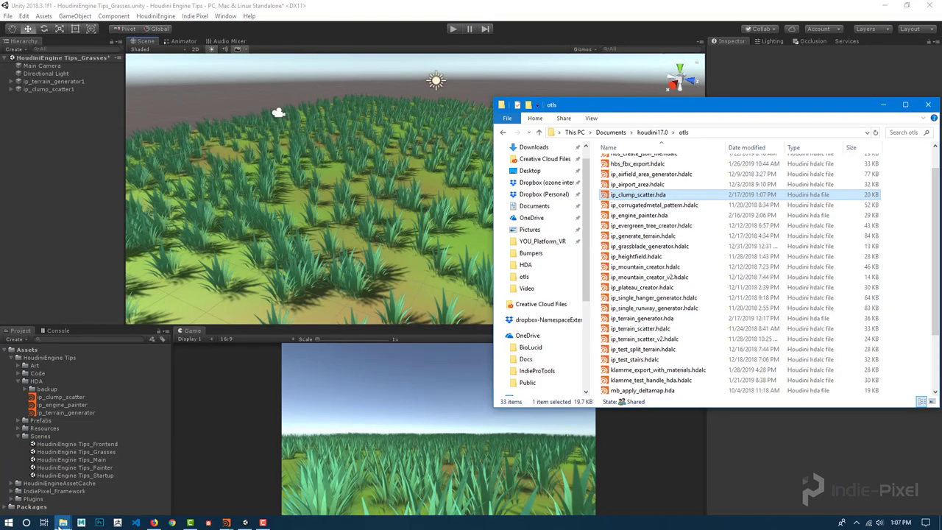
left_click(103, 489)
left_click(646, 194)
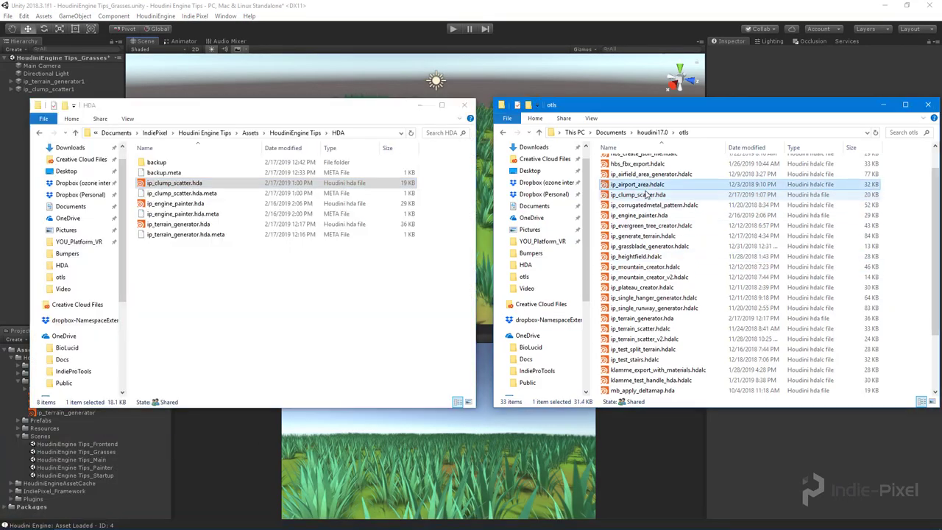
key("ctrl+c")
left_click(240, 311)
key("ctrl+v")
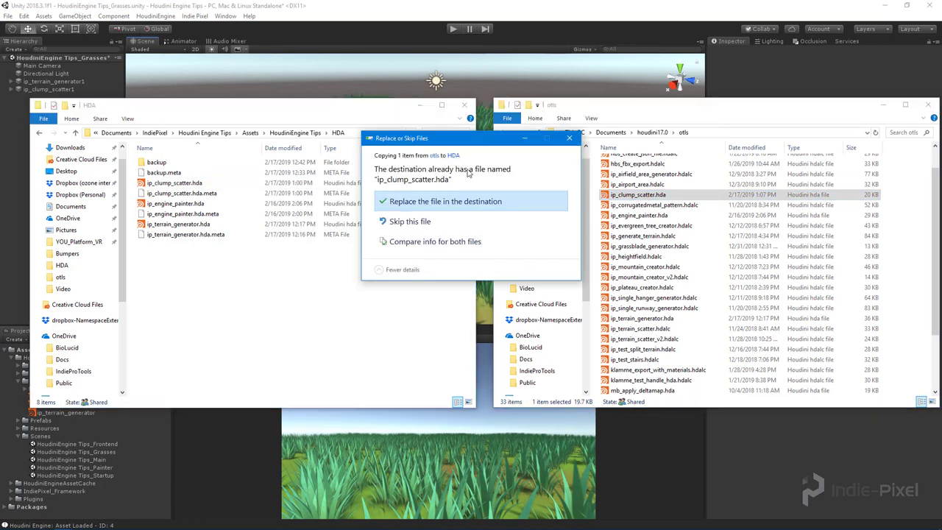
left_click(463, 200)
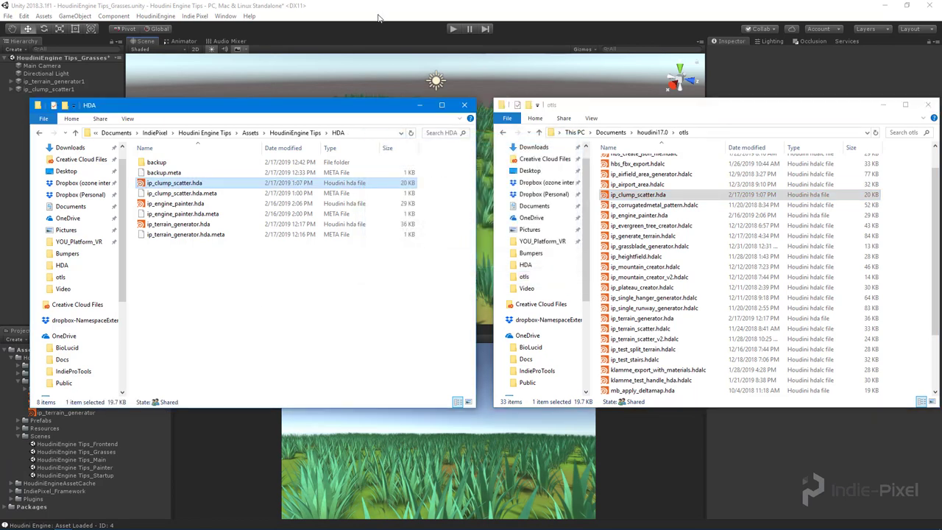
Step: Switch to Unity, rebuild the ip_clump_scatter1 asset and expand its Scatter parameters
left_click(87, 76)
left_click(47, 89)
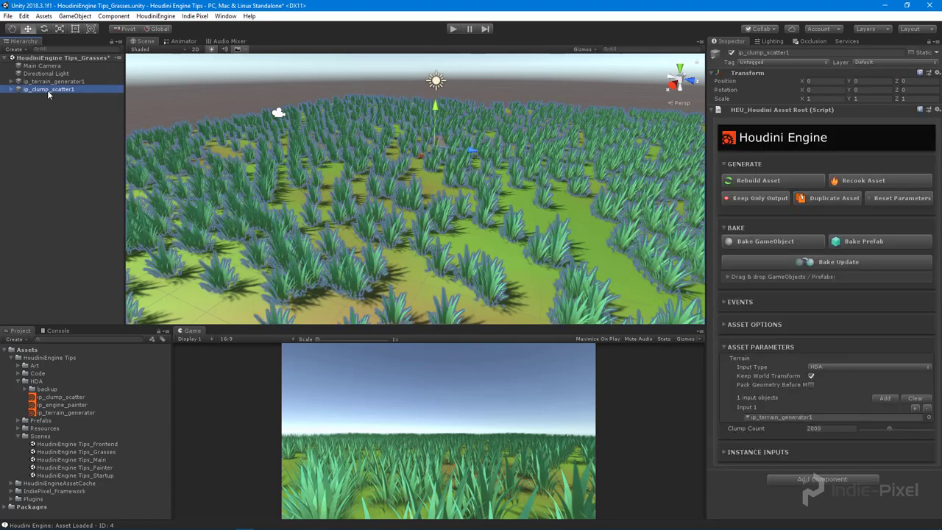
left_click(765, 181)
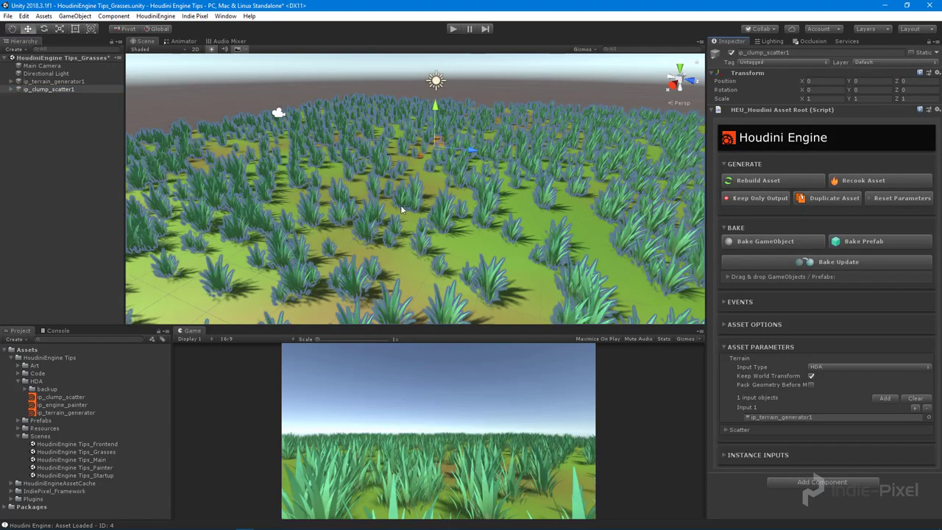
left_click(724, 430)
scroll(732, 409, "down", 1)
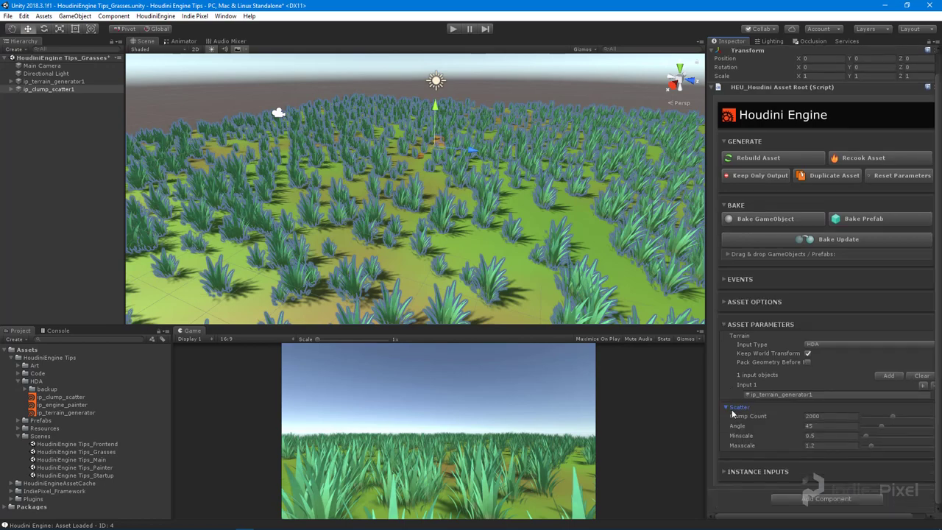
Step: Set the scatter asset's Clump Count to 2125 and its Angle to about 147
left_click(875, 416)
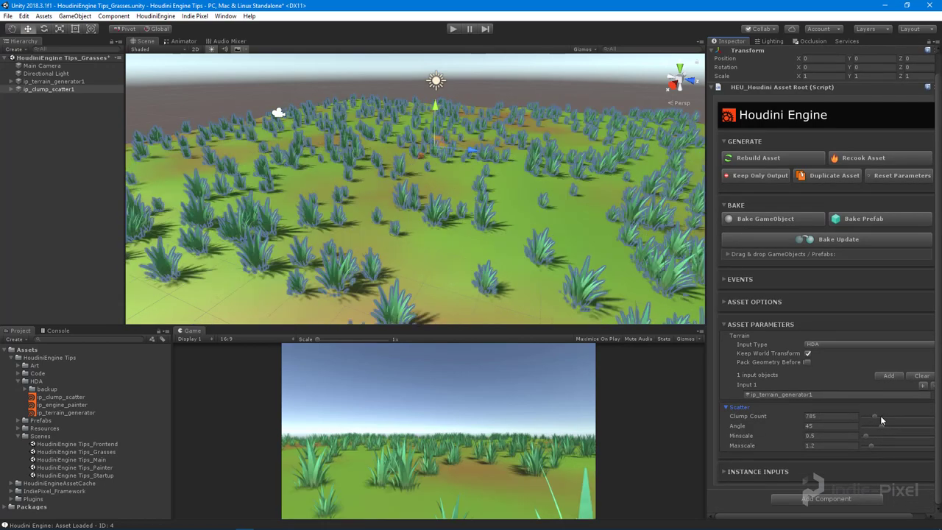
left_click(881, 416)
left_click(894, 416)
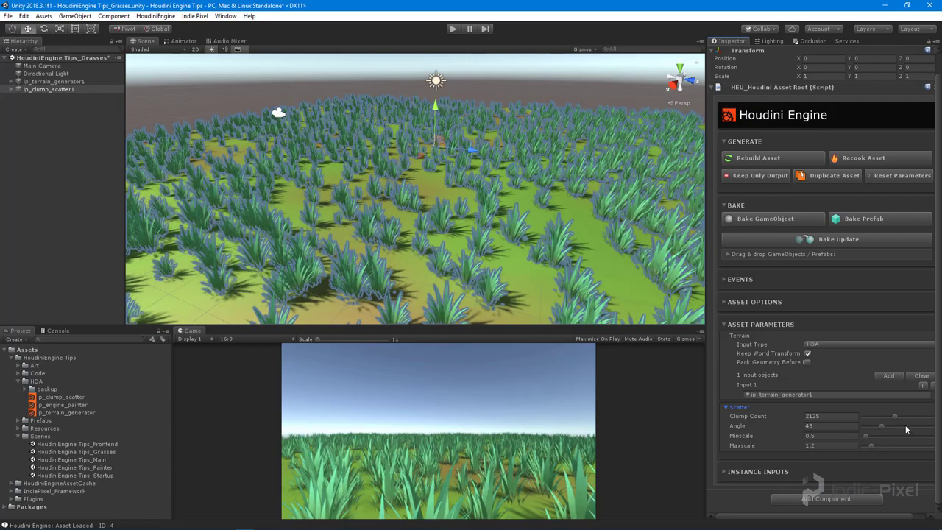
left_click(905, 425)
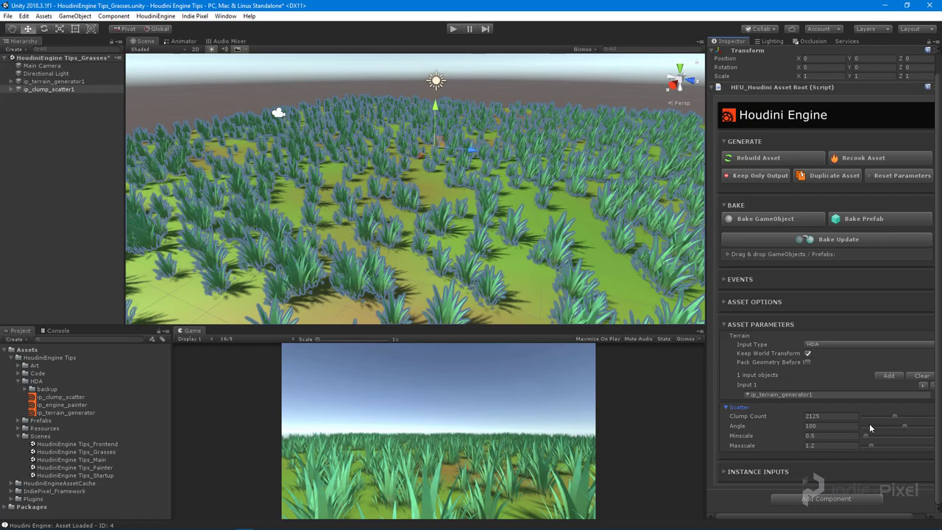
left_click(874, 425)
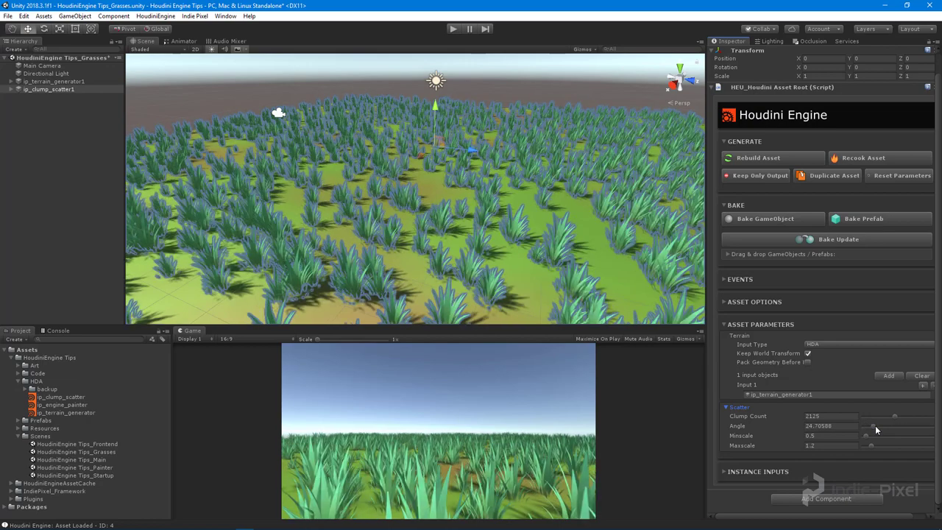
left_click(923, 426)
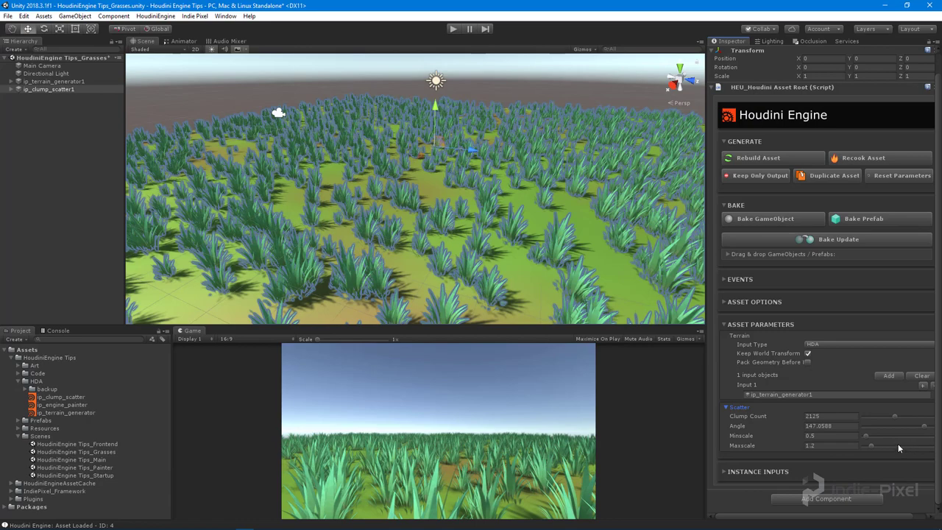
Step: Test larger Maxscale values between about 2.04 and 4.63 on the grass clumps, and return Maxscale to 1.2
left_click_drag(873, 445, 897, 445)
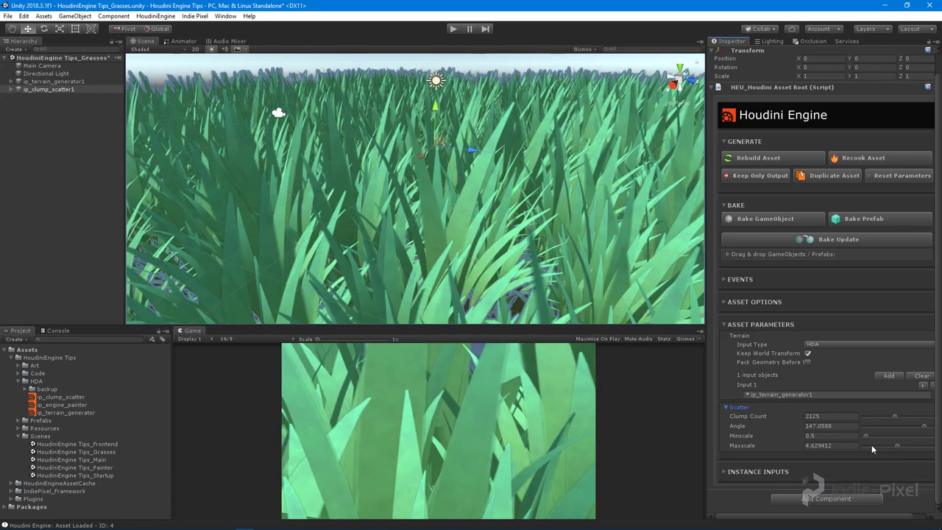
left_click(882, 446)
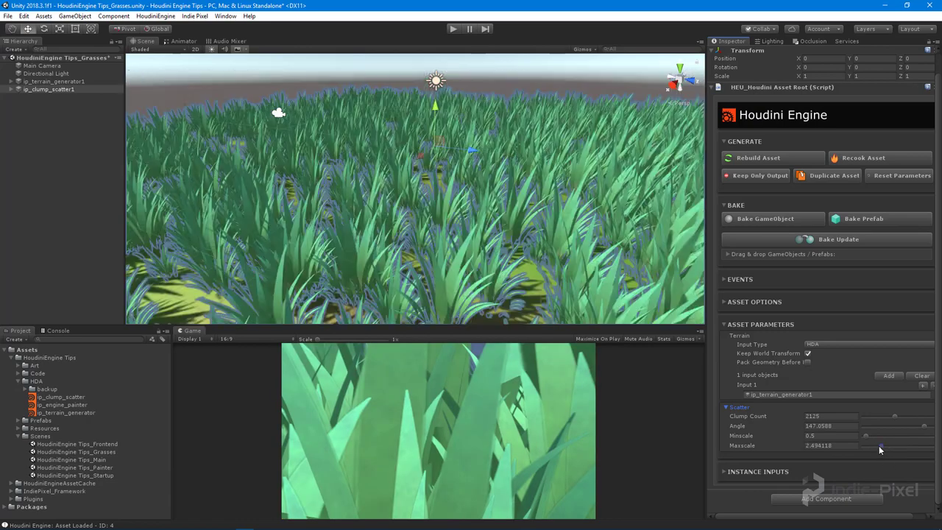
left_click(875, 445)
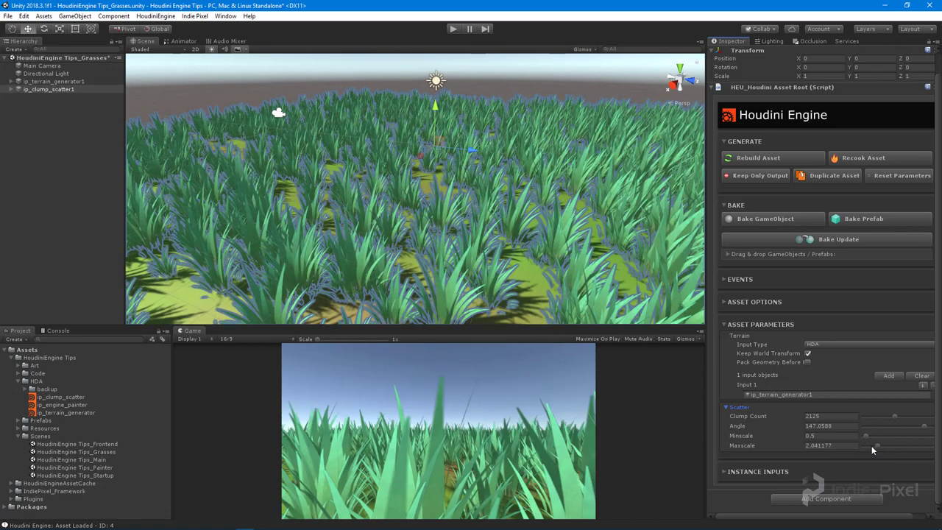
left_click(872, 446)
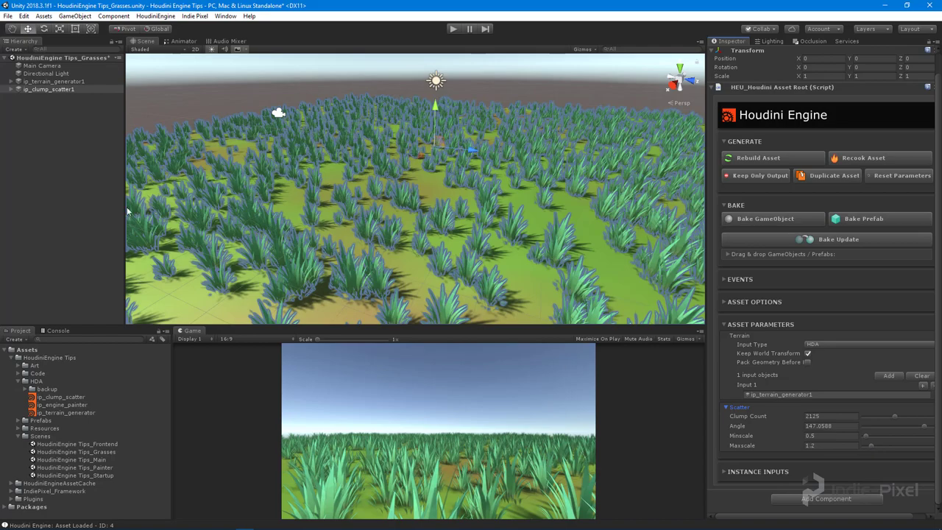
Step: Deselect the scatter asset and examine the grass clumps' rotation and scale variation across the terrain from several angles and distances
left_click(367, 216)
mouse_move(366, 216)
right_mouse_down("alt")
mouse_move(368, 201)
mouse_move(379, 210)
right_mouse_up("alt")
mouse_move(379, 210)
left_mouse_down("alt")
mouse_move(427, 213)
mouse_move(386, 231)
mouse_move(375, 211)
left_mouse_up("alt")
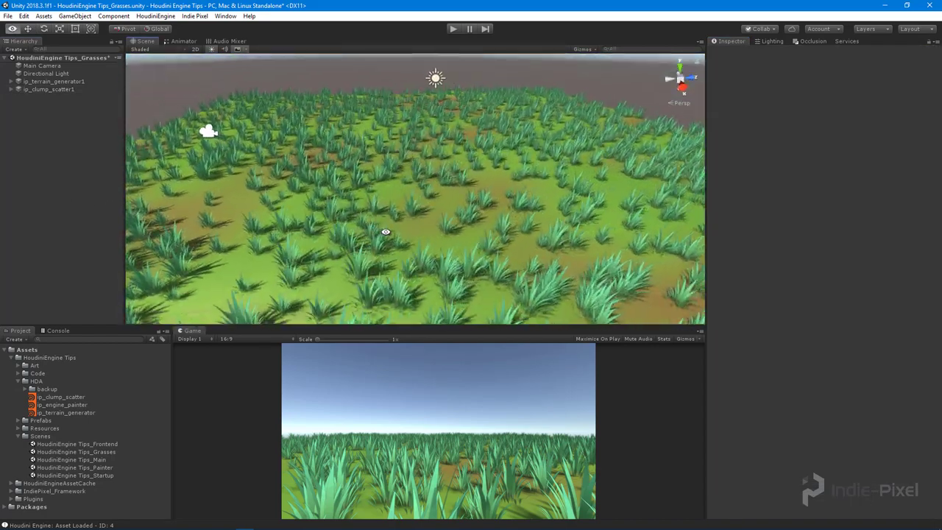
right_click_drag(376, 211, 383, 210, "alt")
left_click_drag(383, 209, 475, 210, "alt")
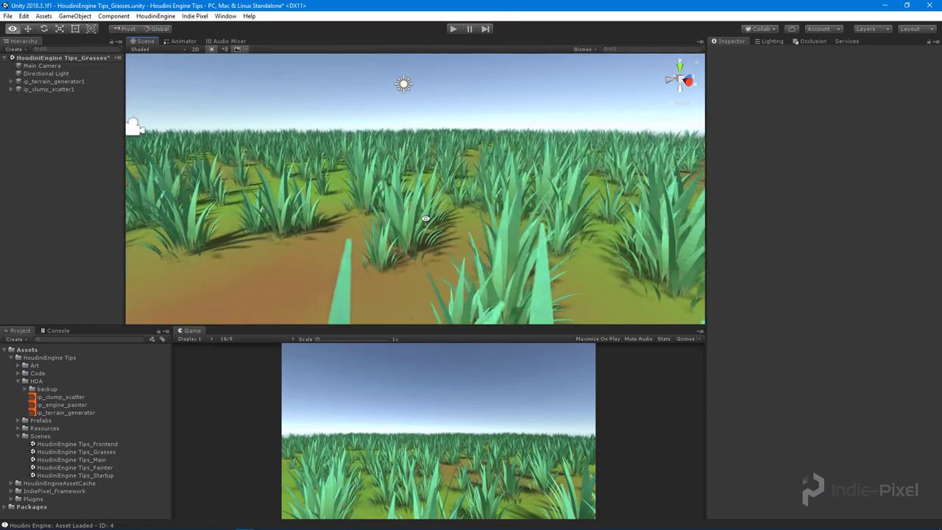
right_click_drag(476, 210, 478, 207, "alt")
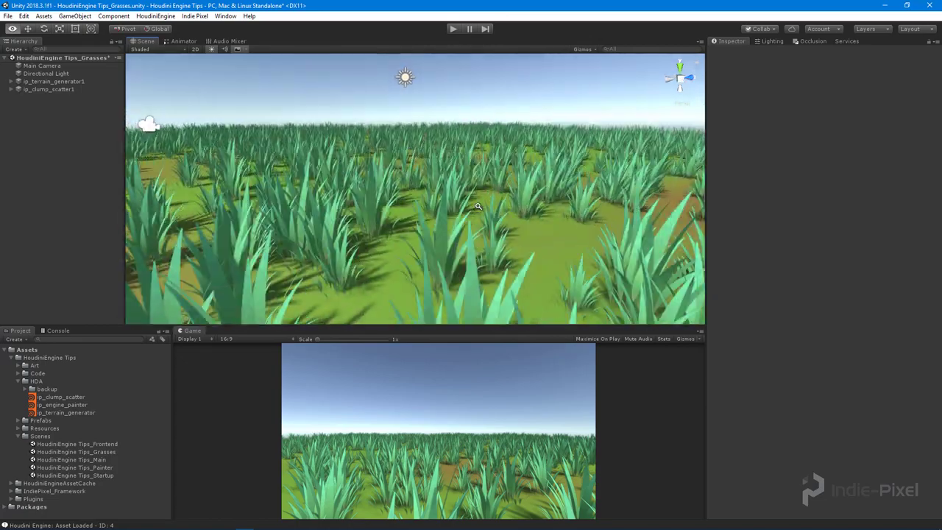
left_click_drag(478, 207, 401, 188, "alt")
Step: Reselect ip_clump_scatter1 and widen the Scene view slightly at the Hierarchy's expense
left_click(44, 89)
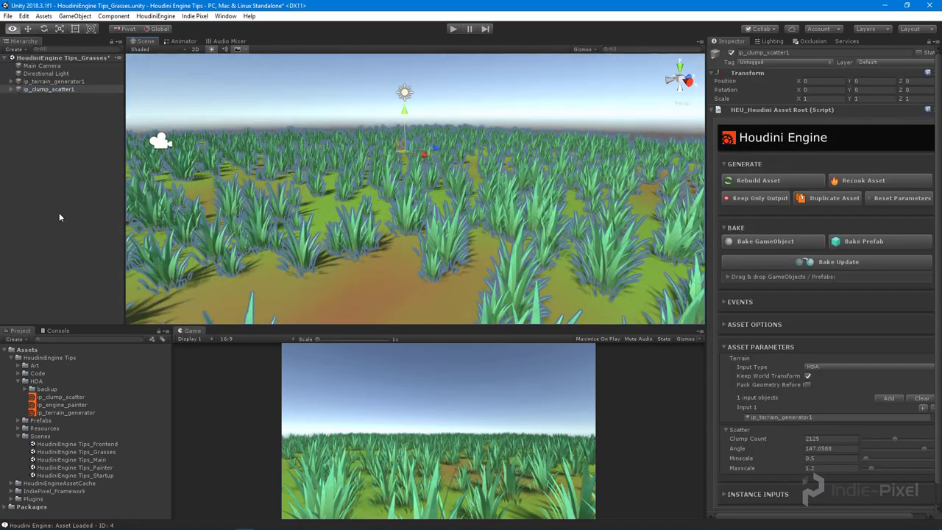
left_click_drag(126, 221, 116, 223)
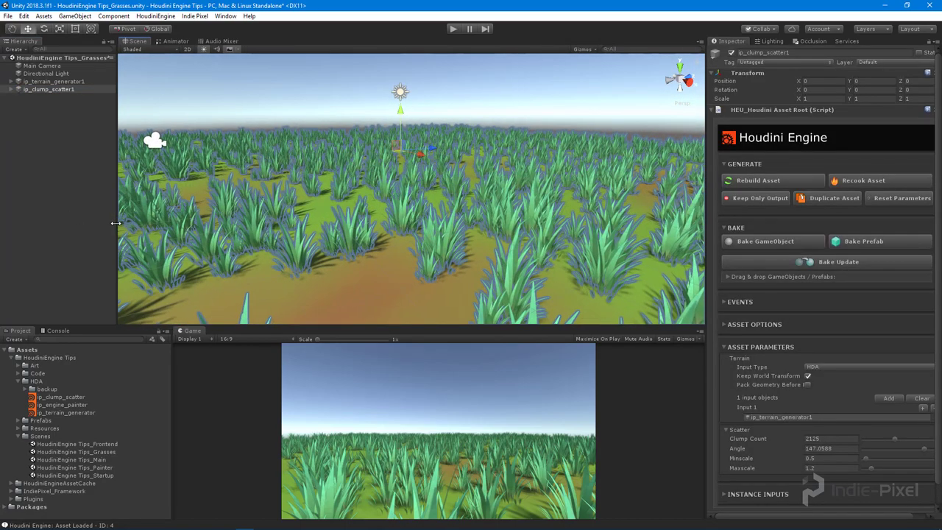